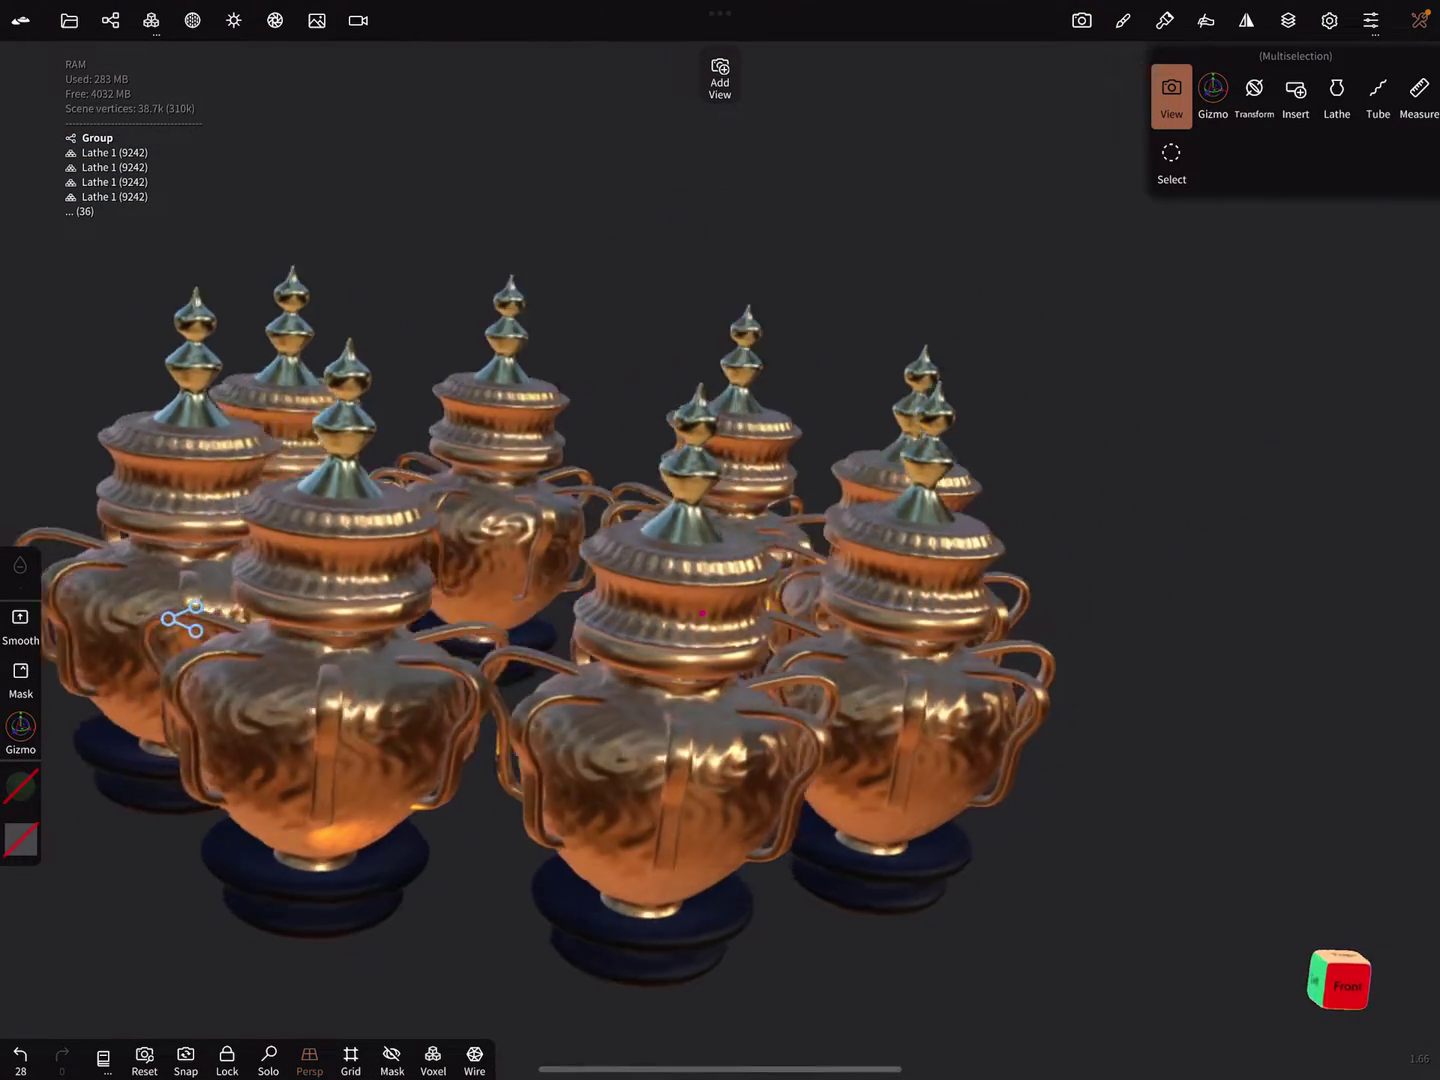
# Look down on the vases and show the hierarchy with the Radial group and two lights.
pyautogui.moveTo(720, 562); pyautogui.dragTo(630, 495, button='middle')
pyautogui.click(110, 21)
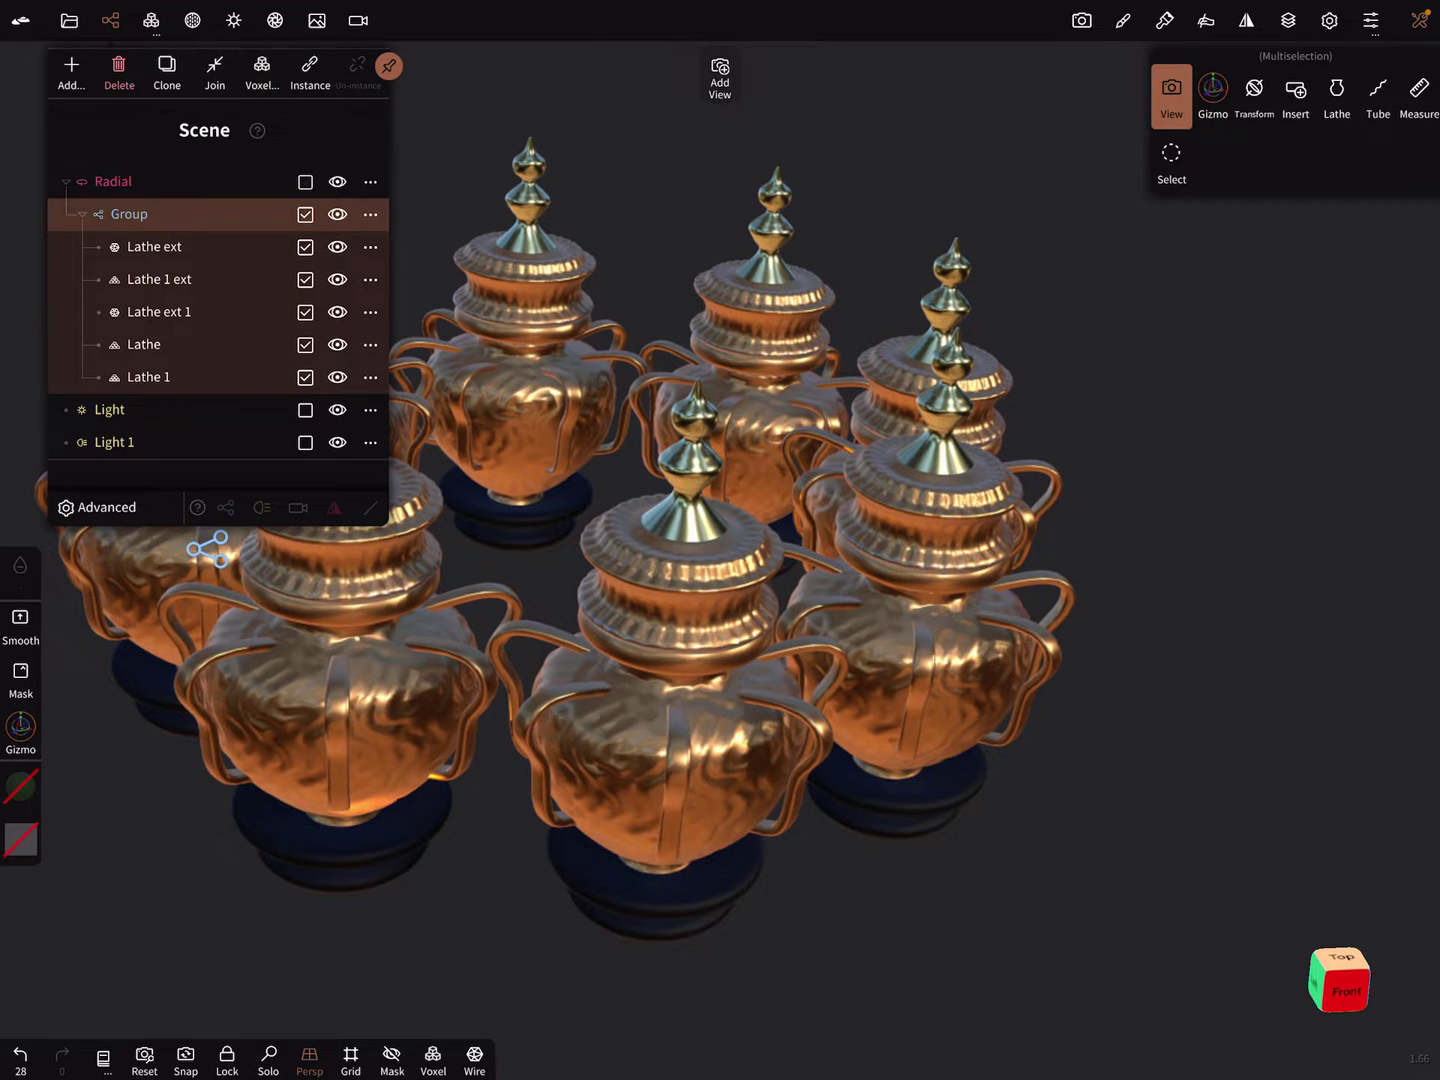
# Delete the Radial vase group and both lights from the scene.
pyautogui.click(119, 70)
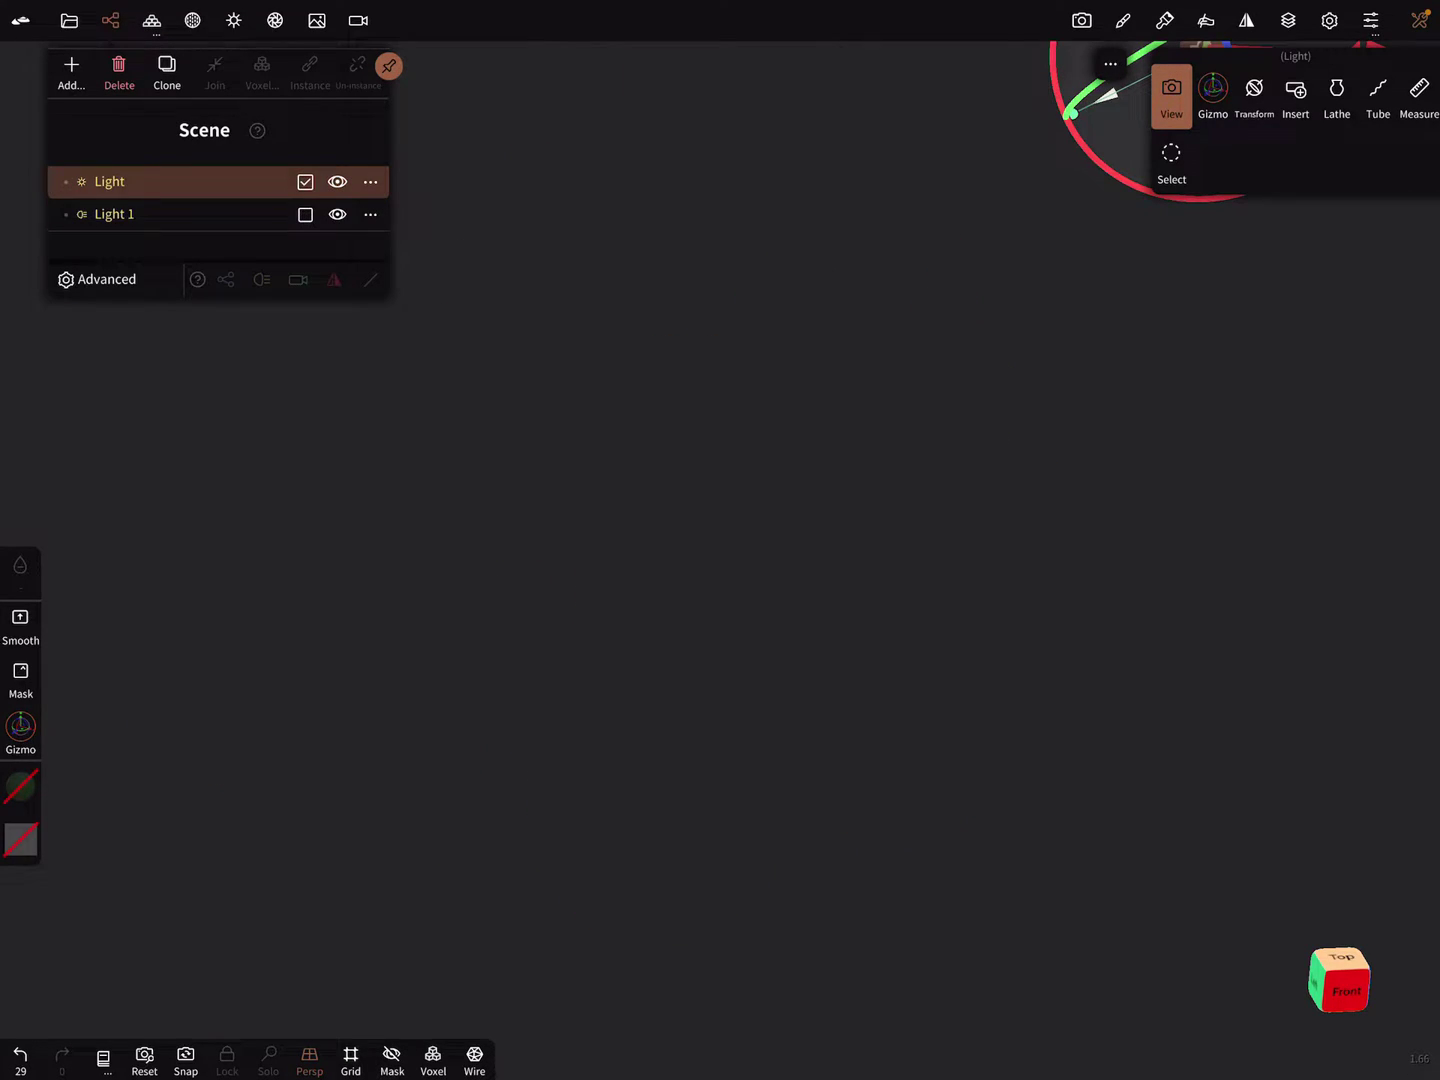
pyautogui.click(305, 214)
pyautogui.click(118, 69)
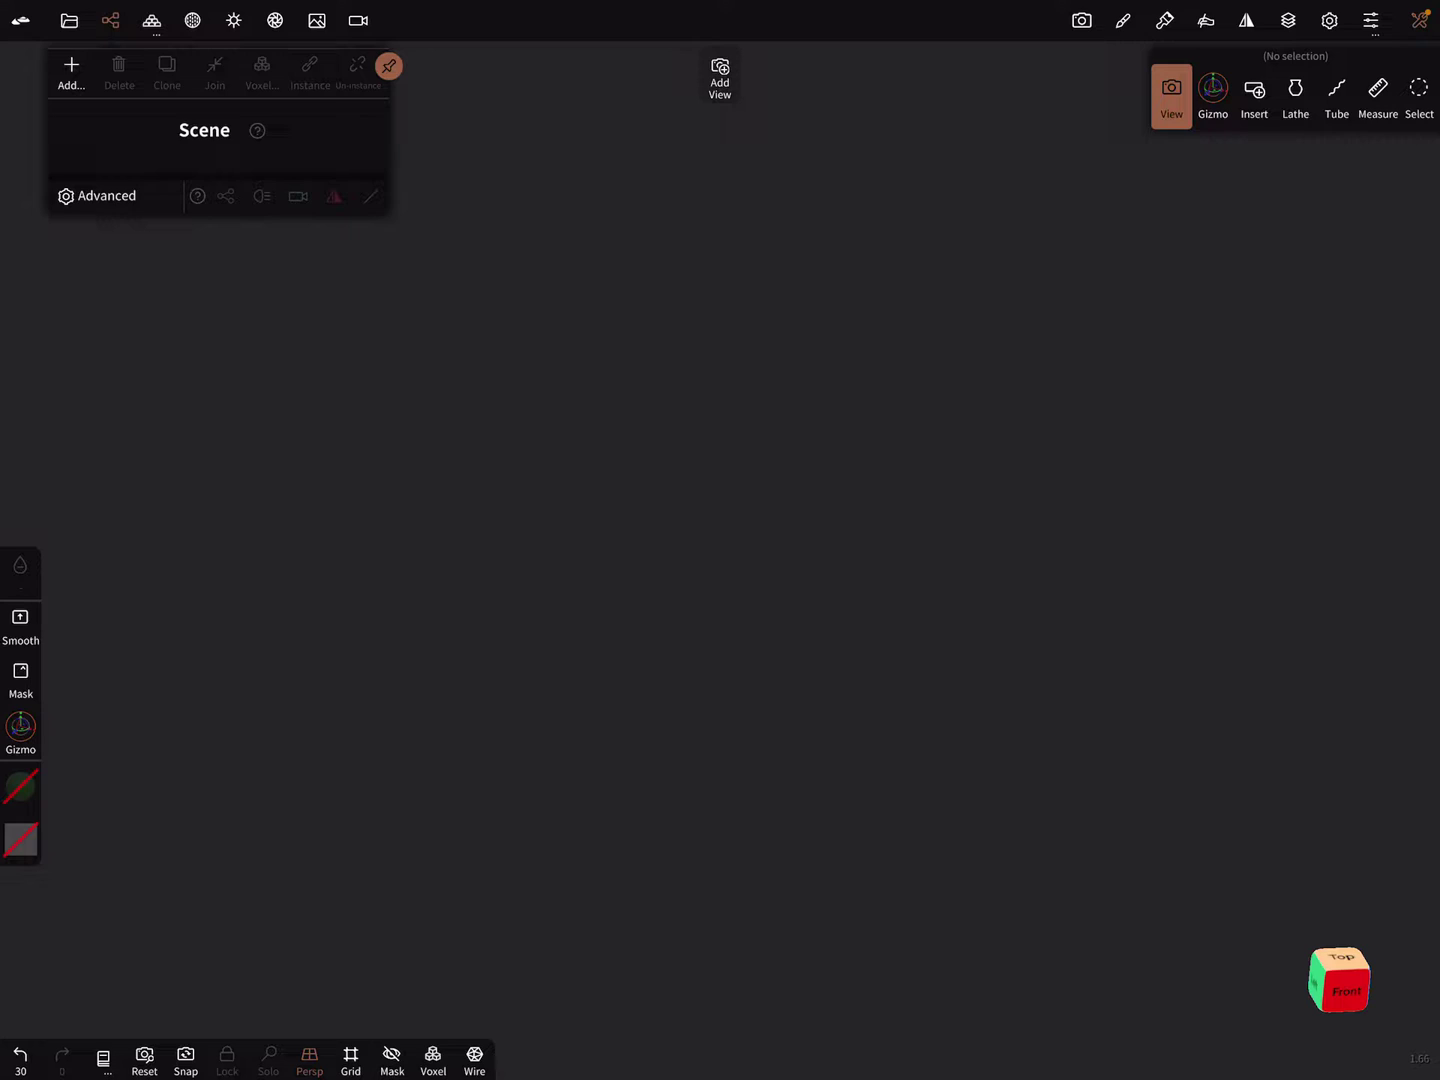
# Add a sphere primitive, view it from the front with wireframe, and validate it.
pyautogui.click(70, 69)
pyautogui.click(156, 149)
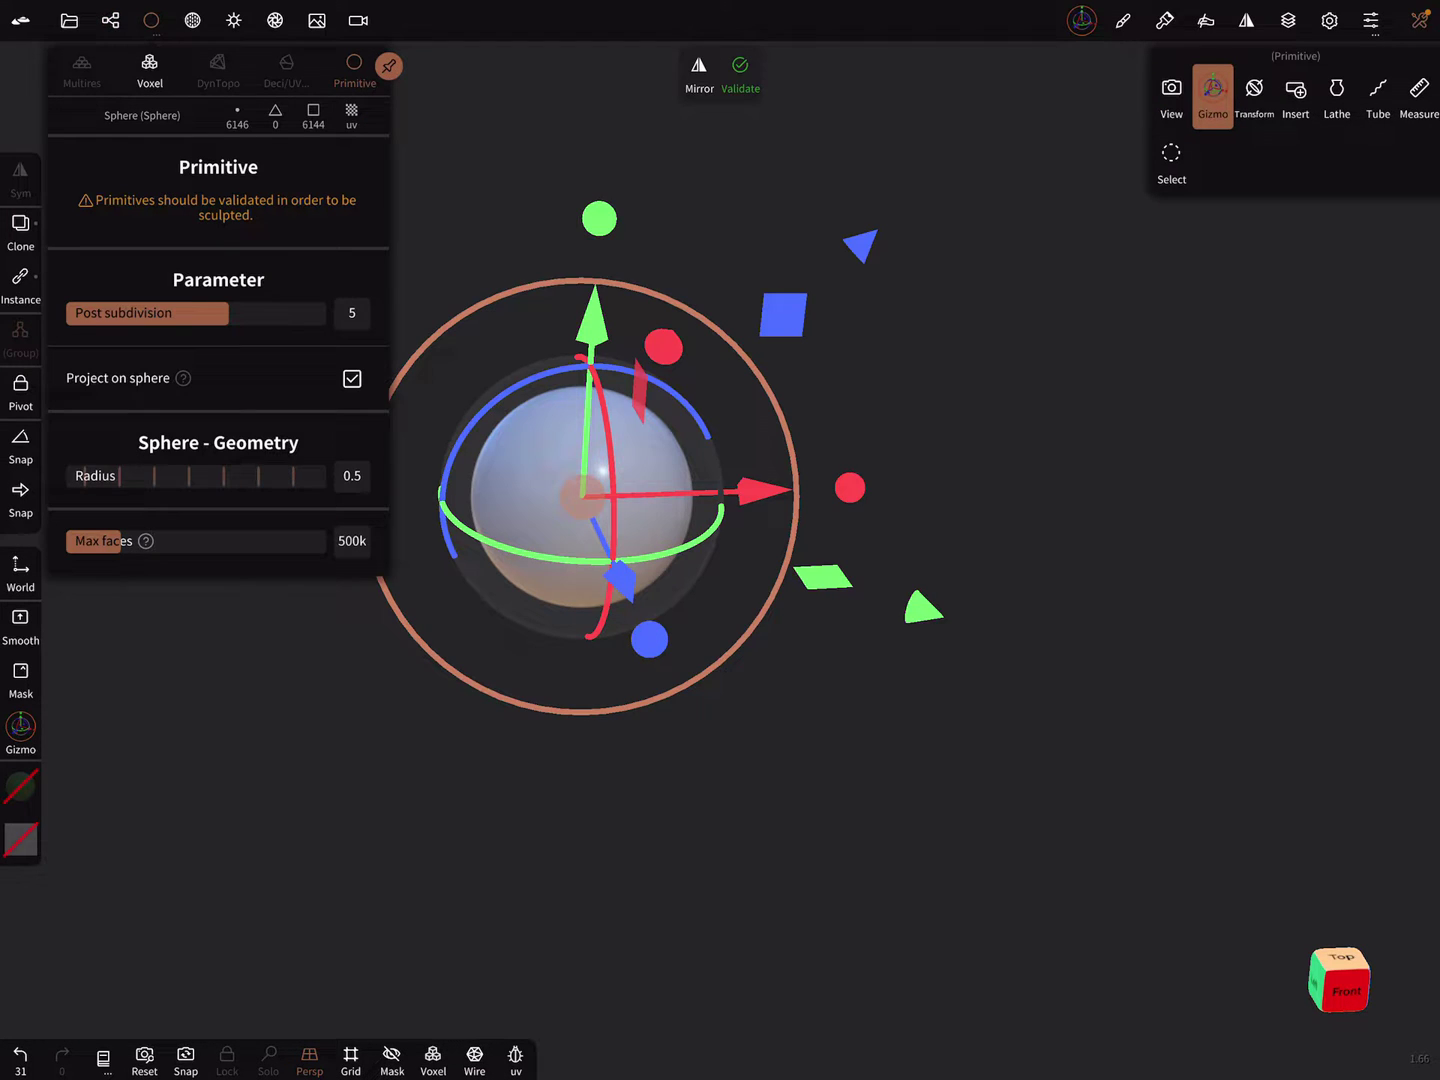
pyautogui.click(1339, 981)
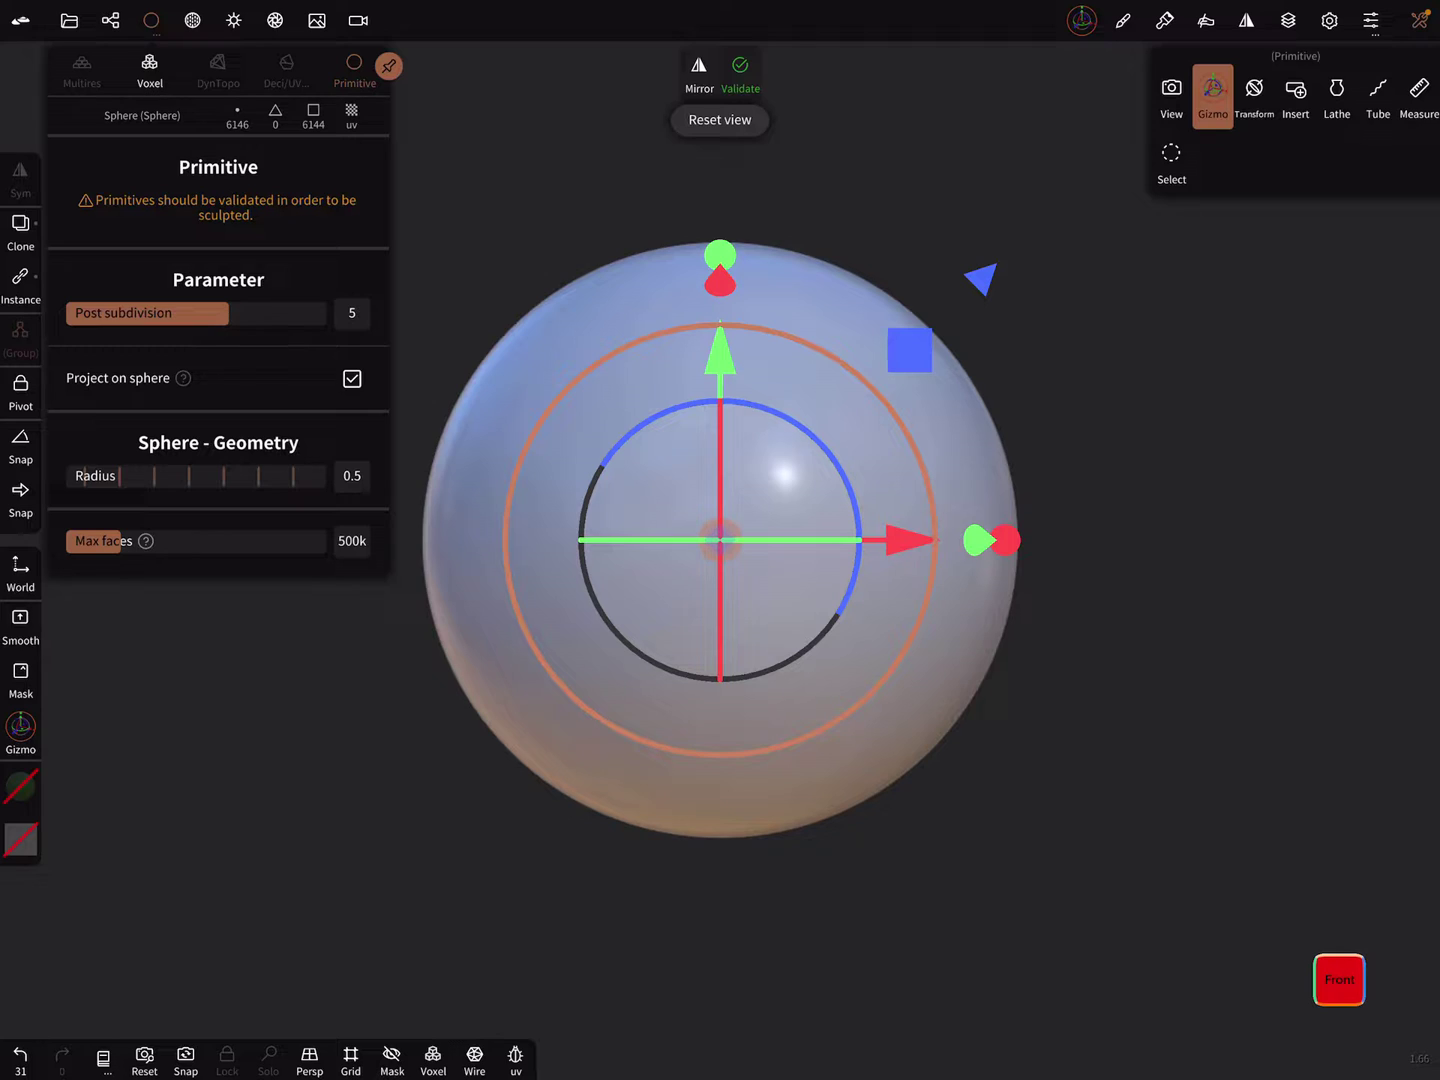
pyautogui.click(474, 1057)
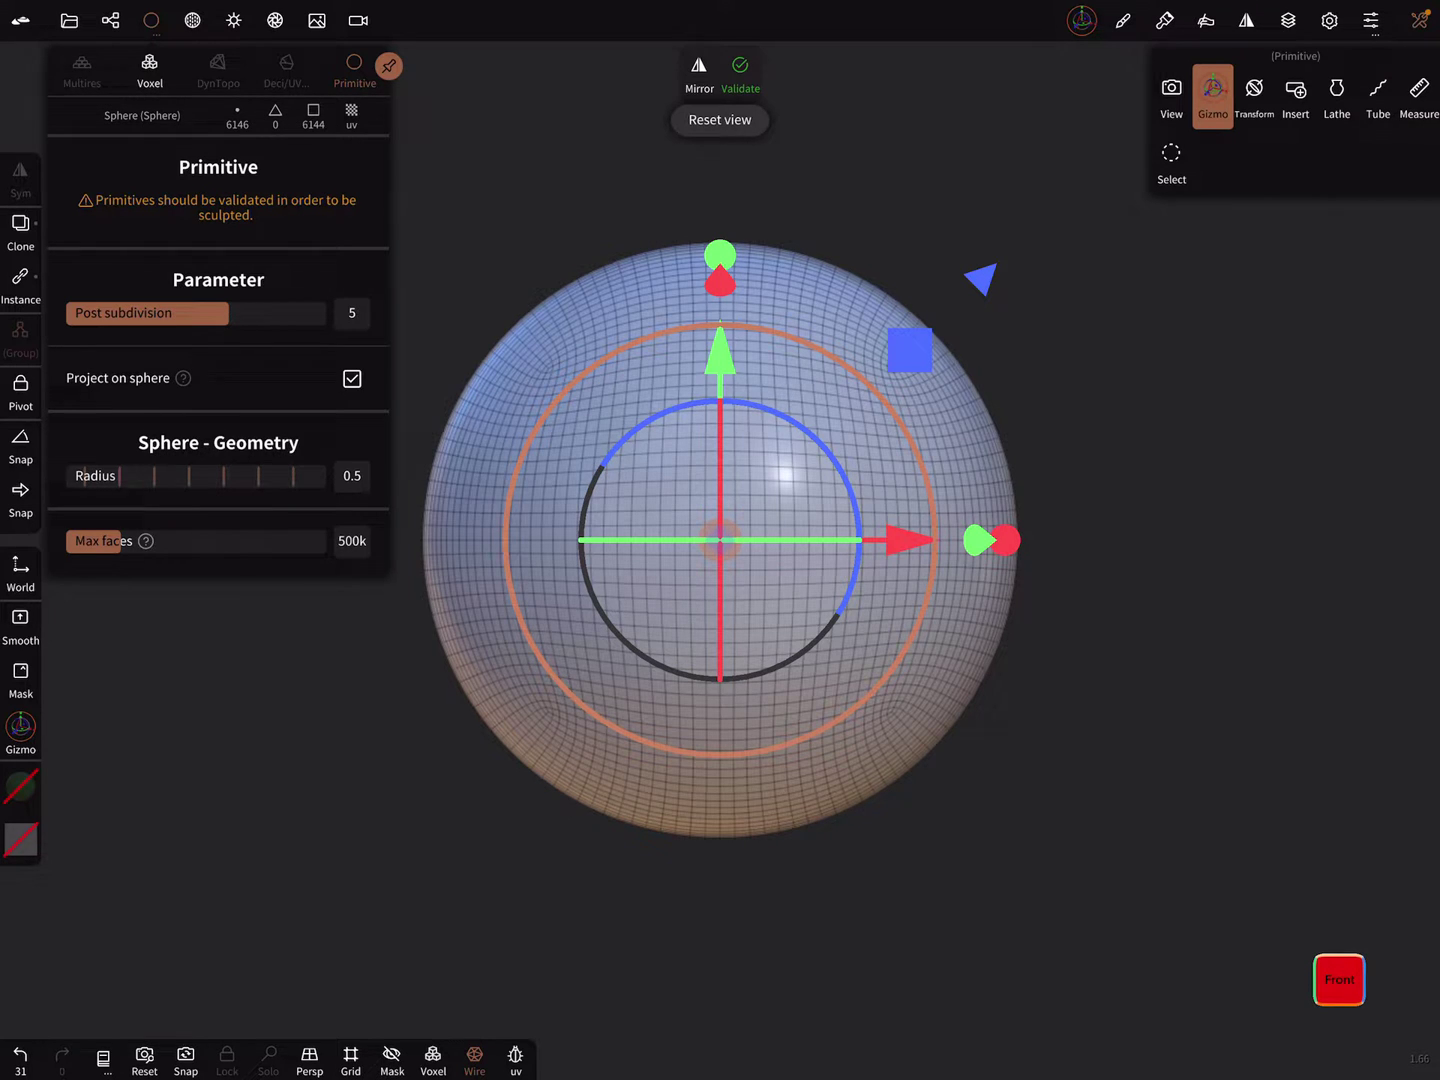
pyautogui.click(740, 68)
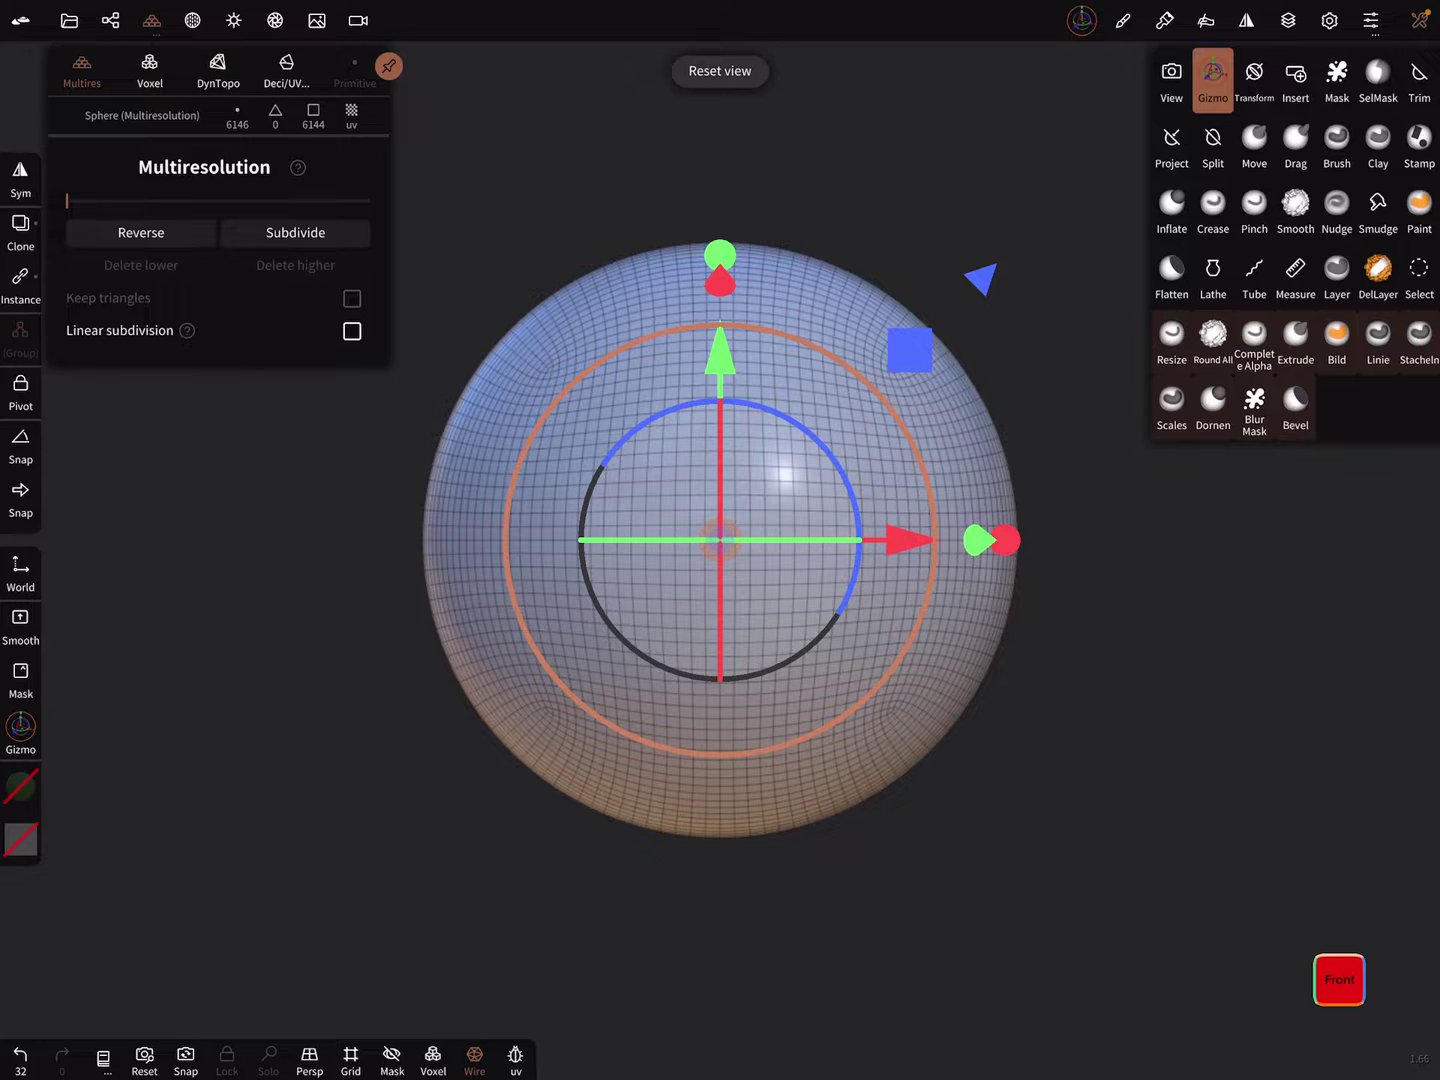
# Switch among the Symmetry panel and the Clay and Gizmo tools, ending on Gizmo settings.
pyautogui.click(1245, 20)
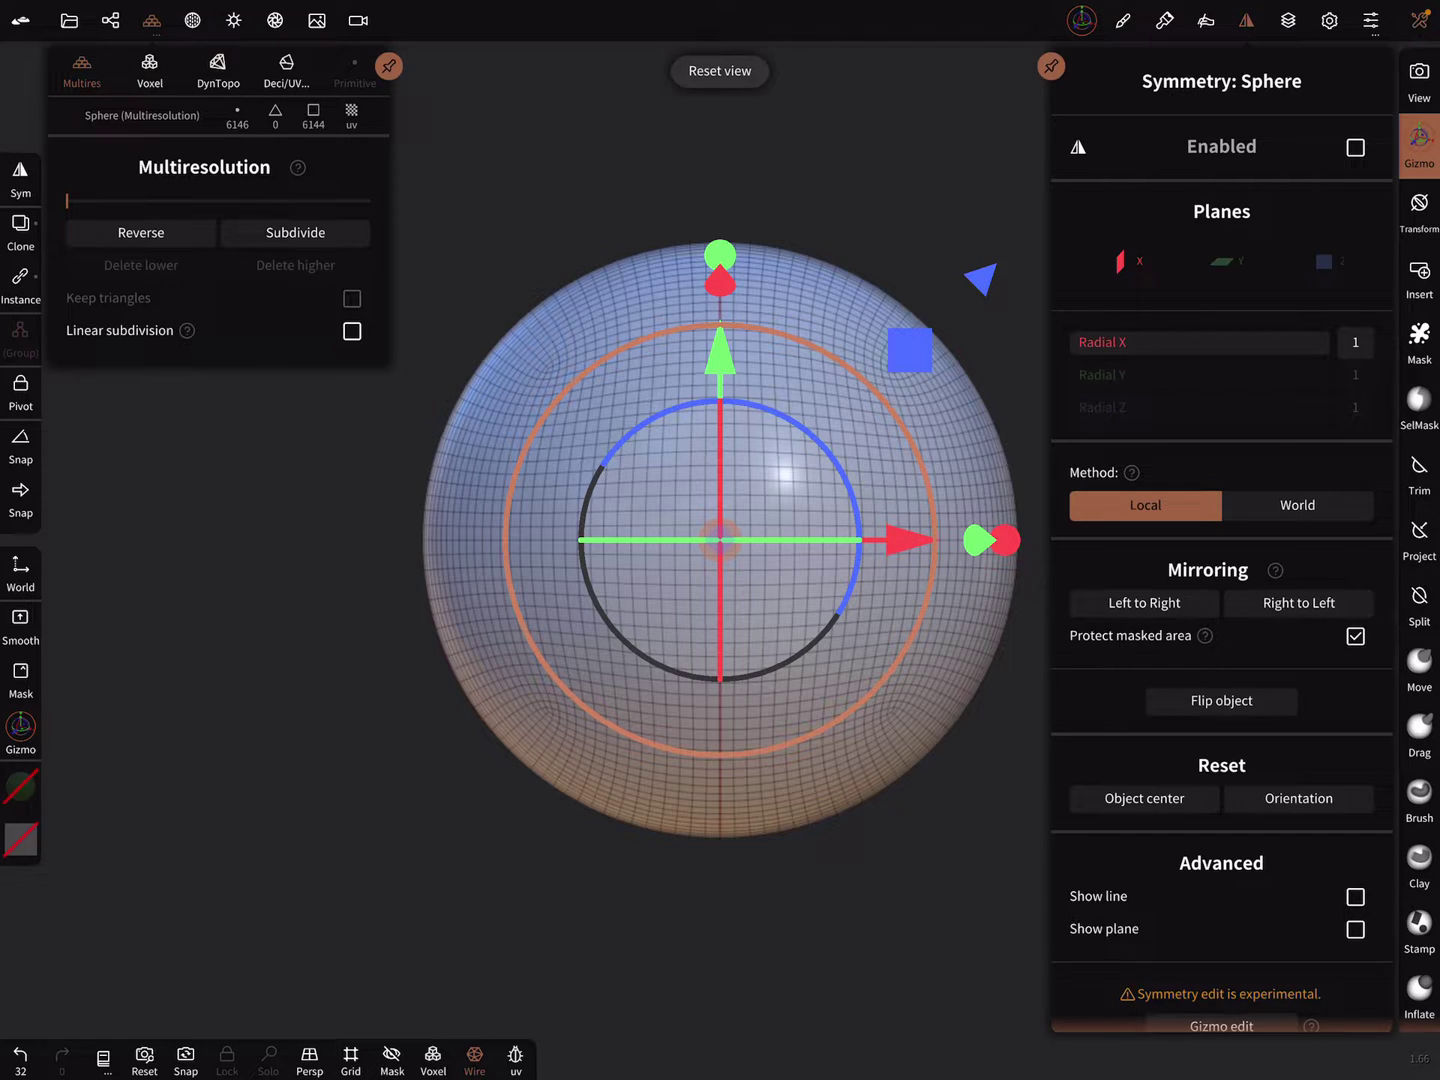
pyautogui.click(1419, 856)
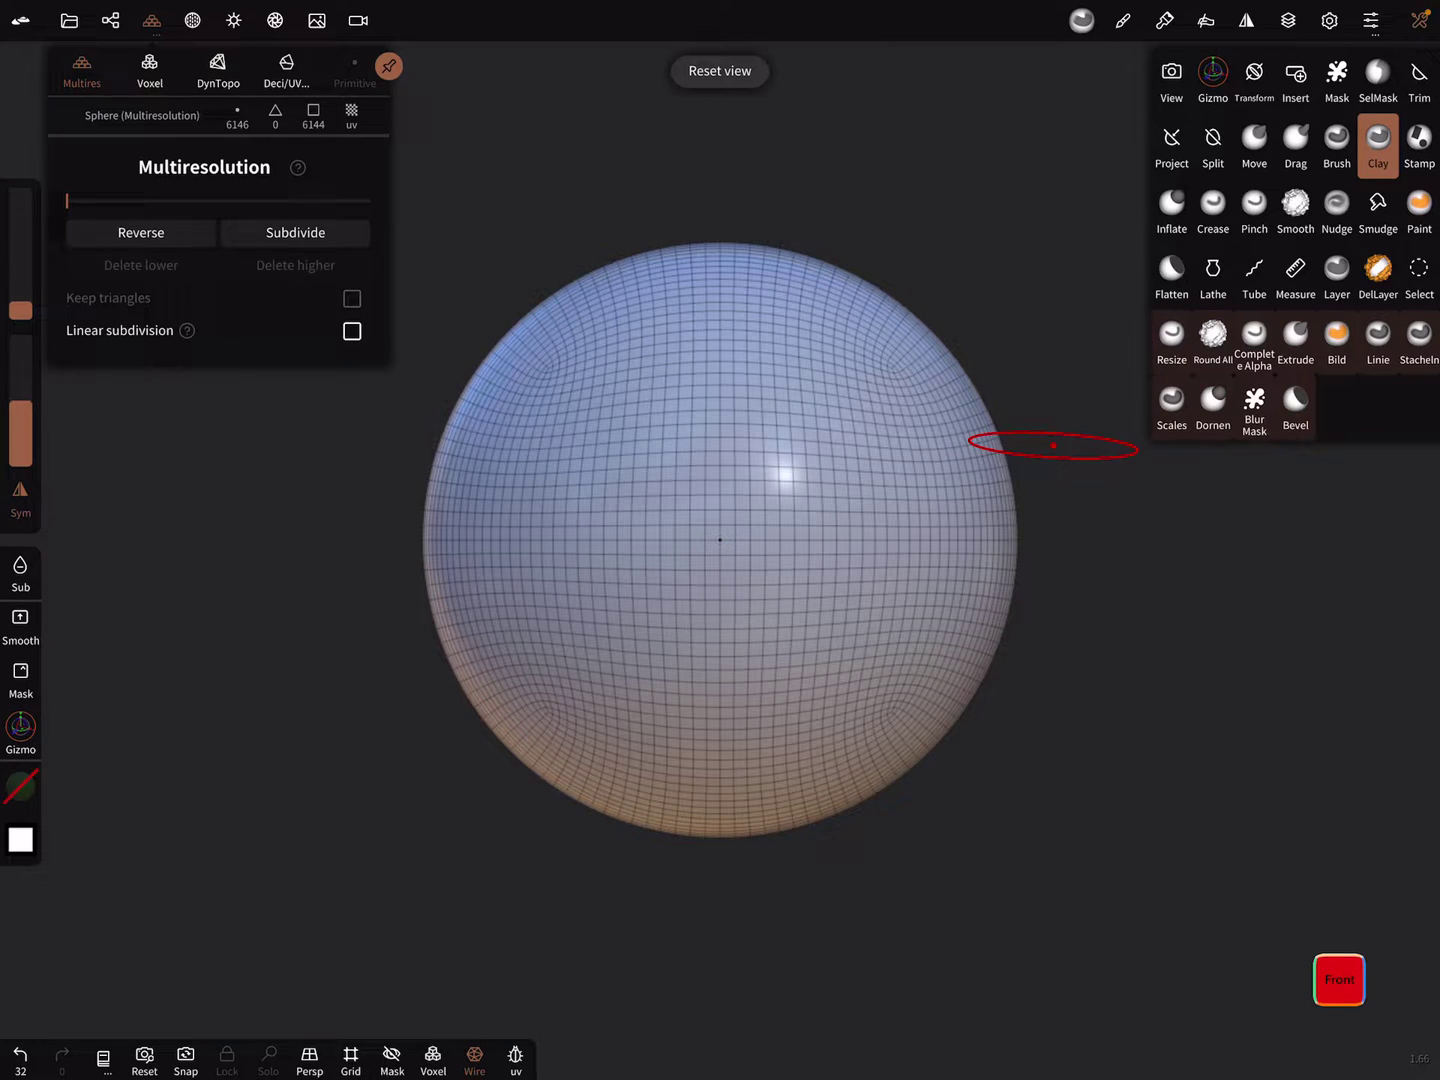
pyautogui.click(1213, 79)
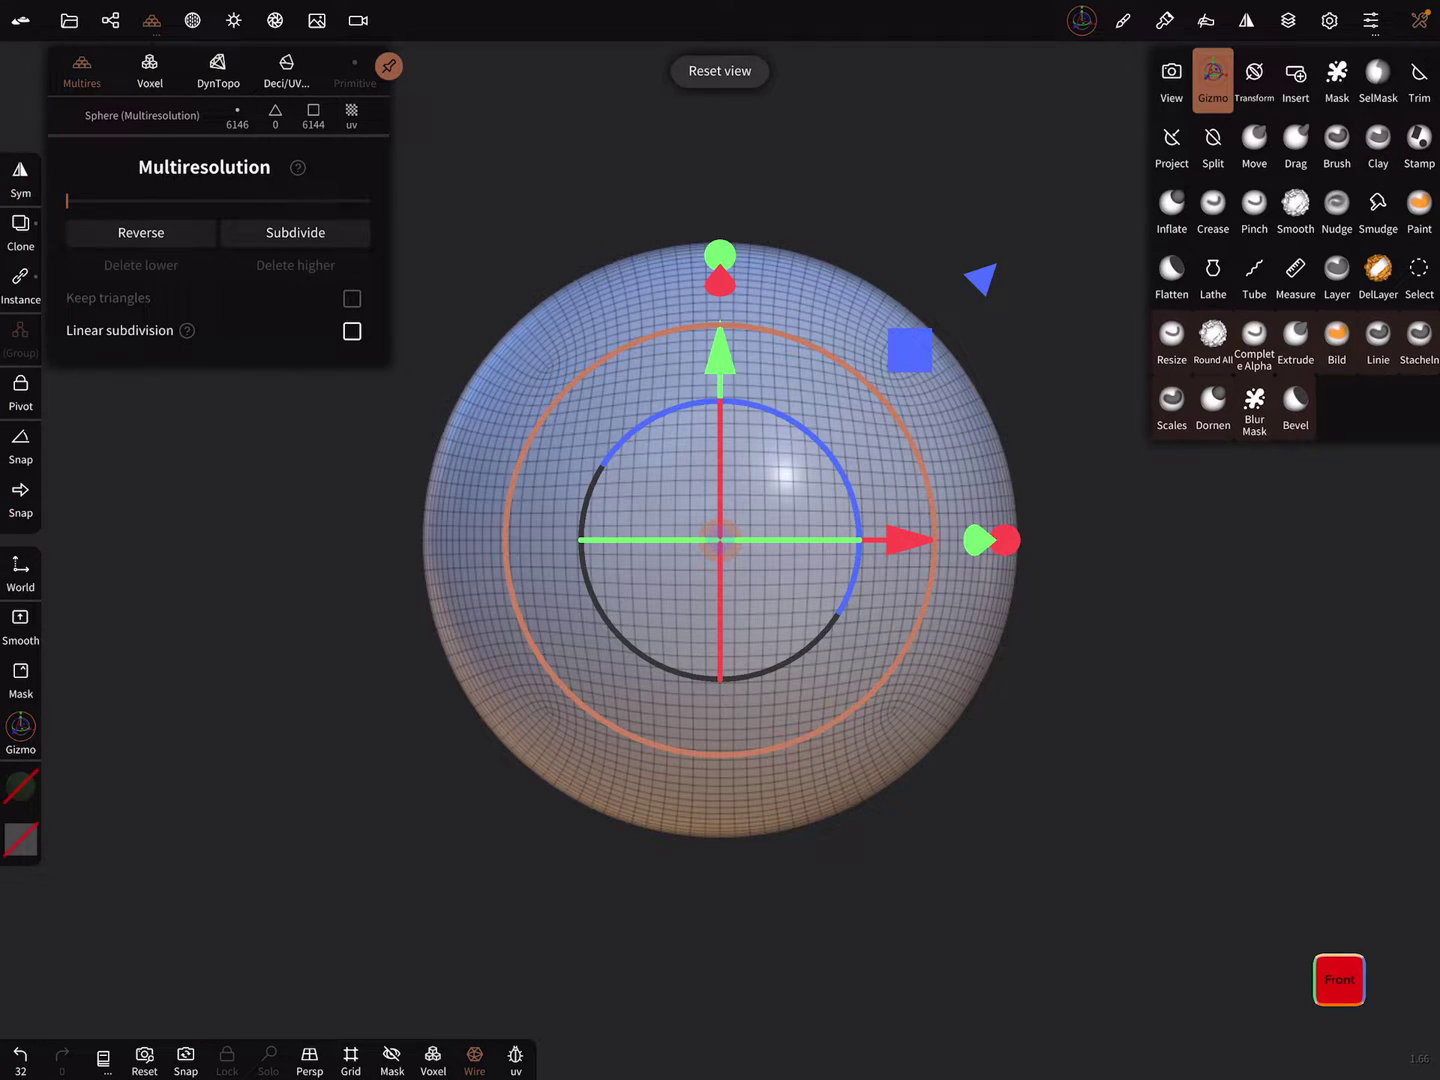
pyautogui.click(1213, 79)
pyautogui.click(1245, 21)
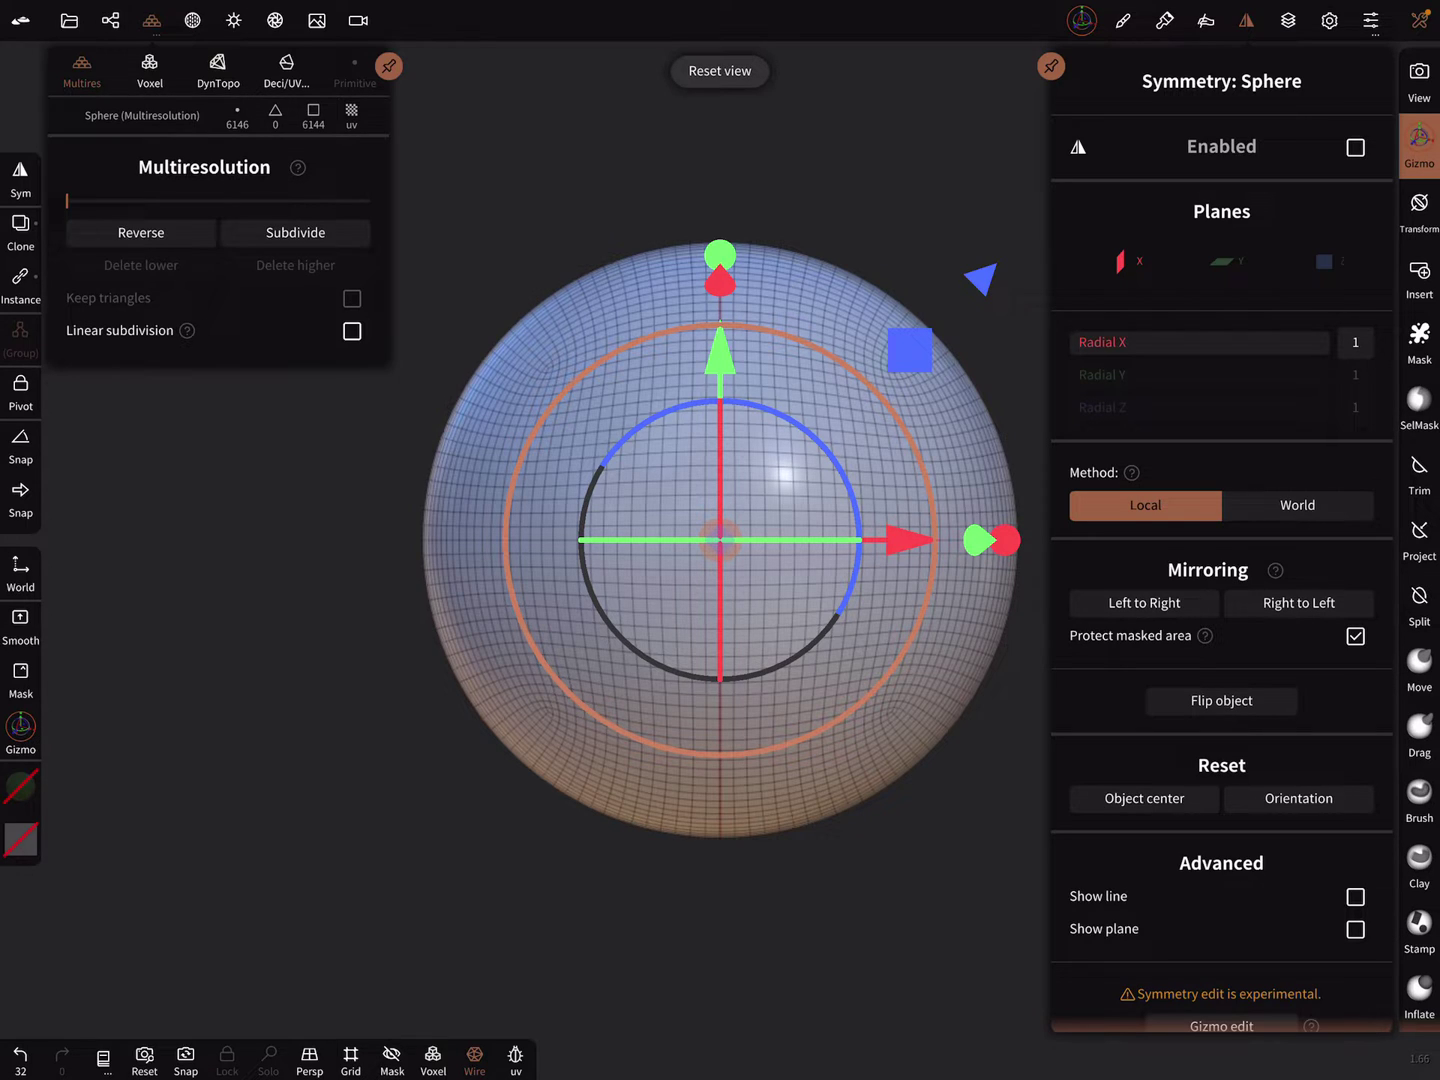
pyautogui.click(1420, 146)
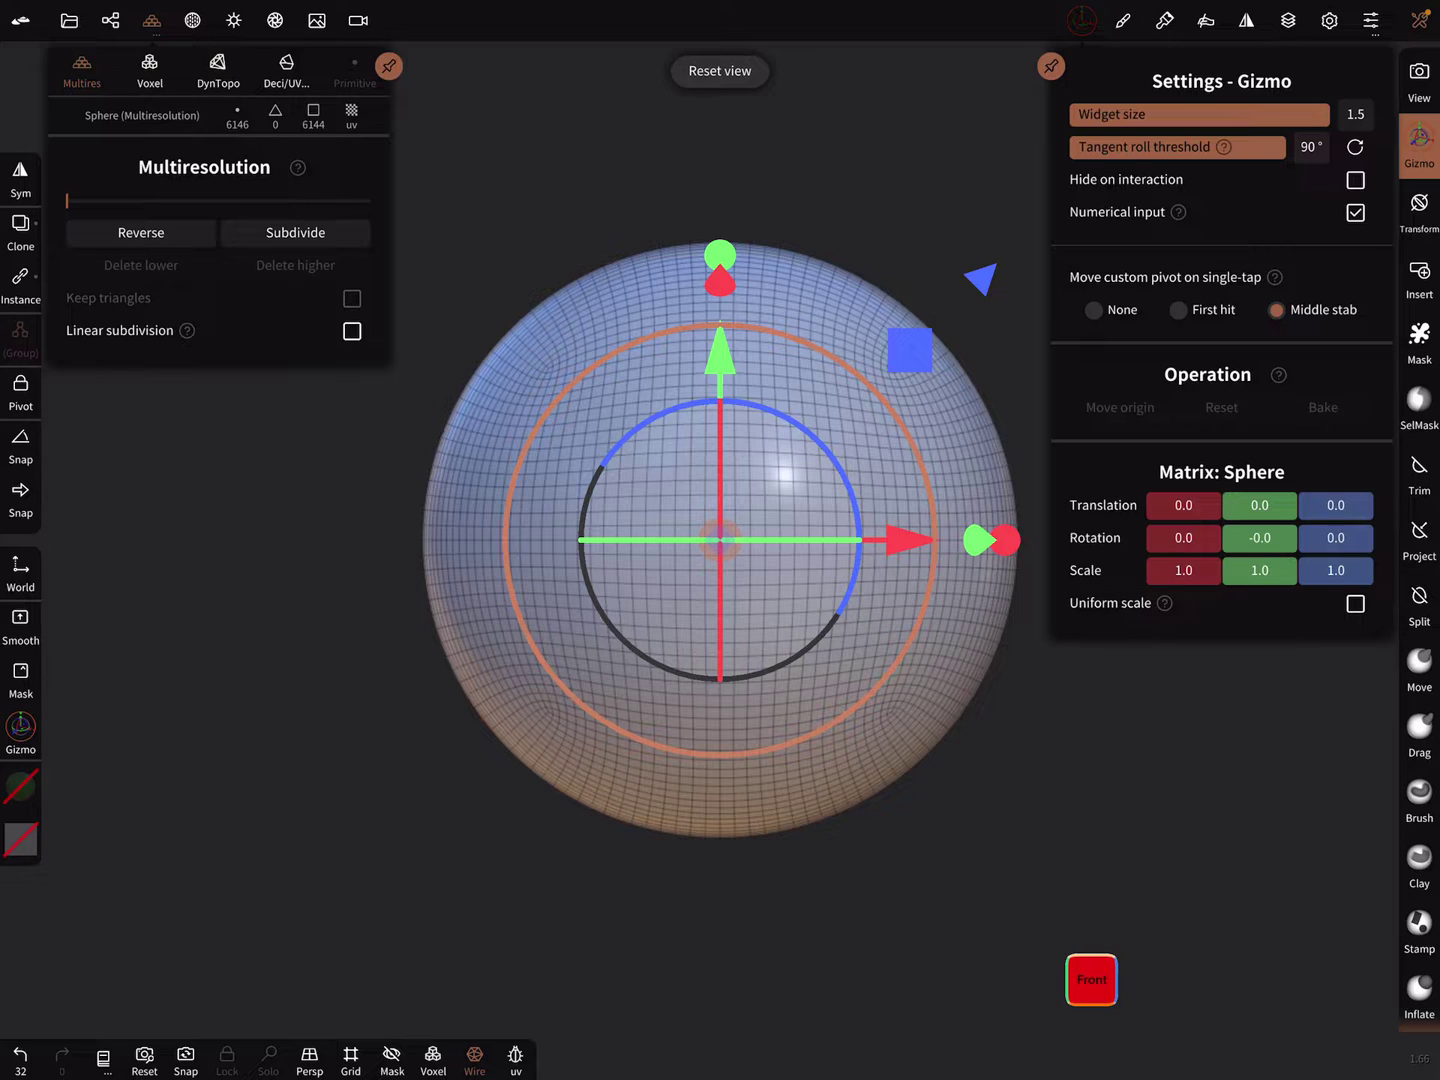
# Move the sphere left along X, reset it, then move it to X -0.654.
pyautogui.moveTo(900, 541); pyautogui.dragTo(630, 541)
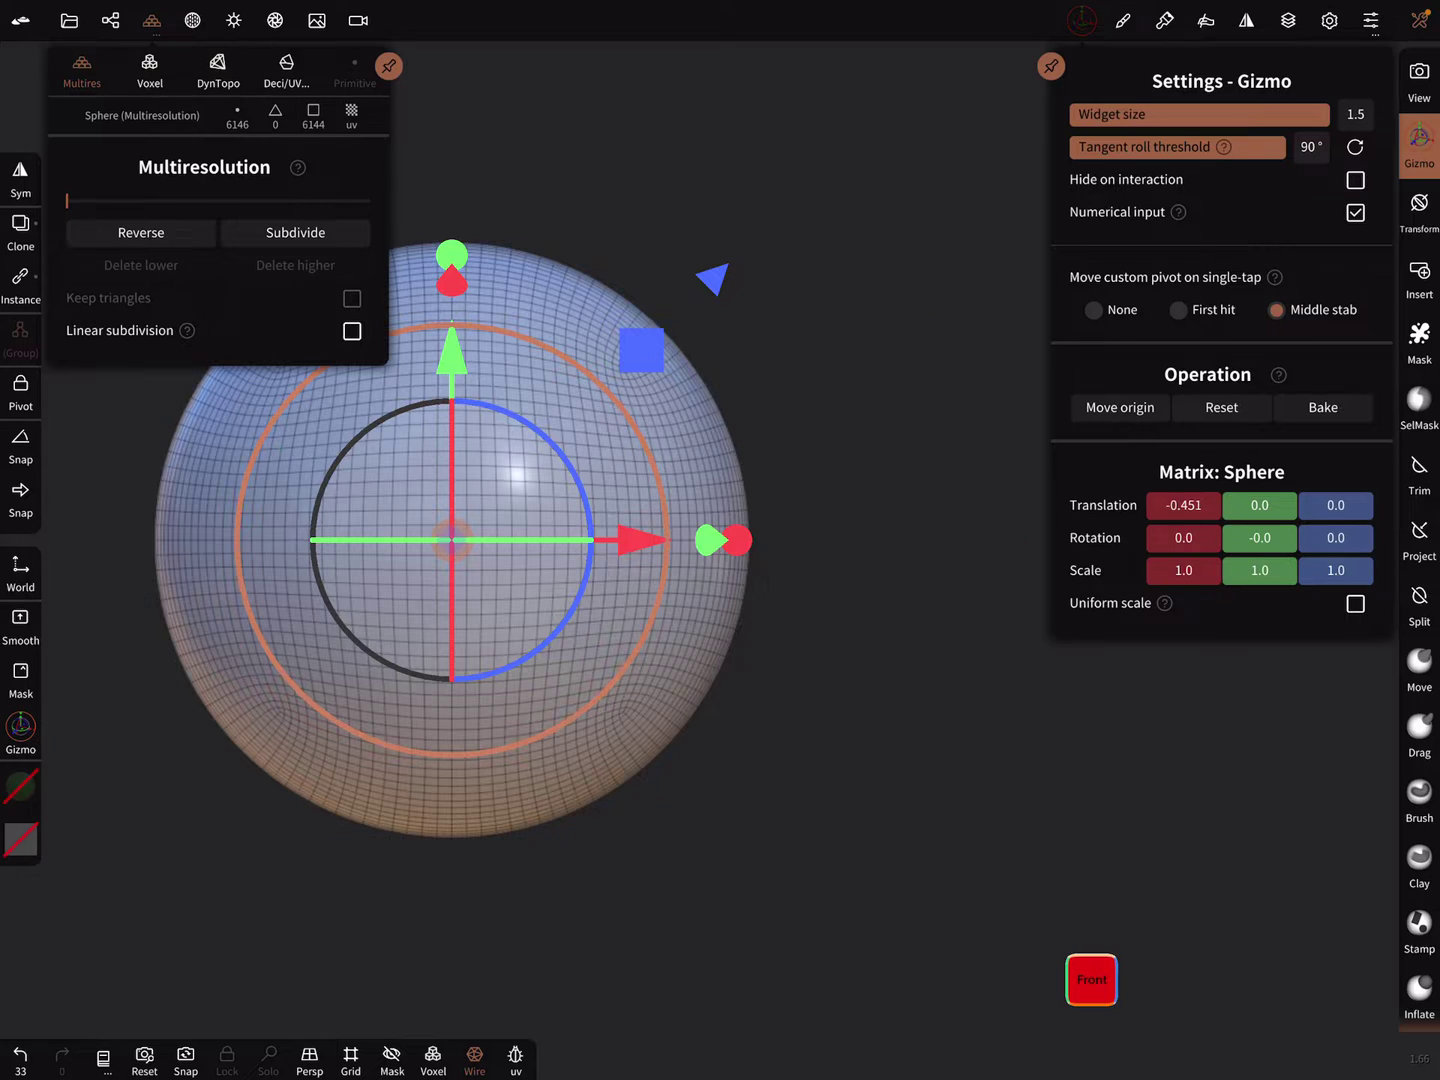
pyautogui.click(1222, 408)
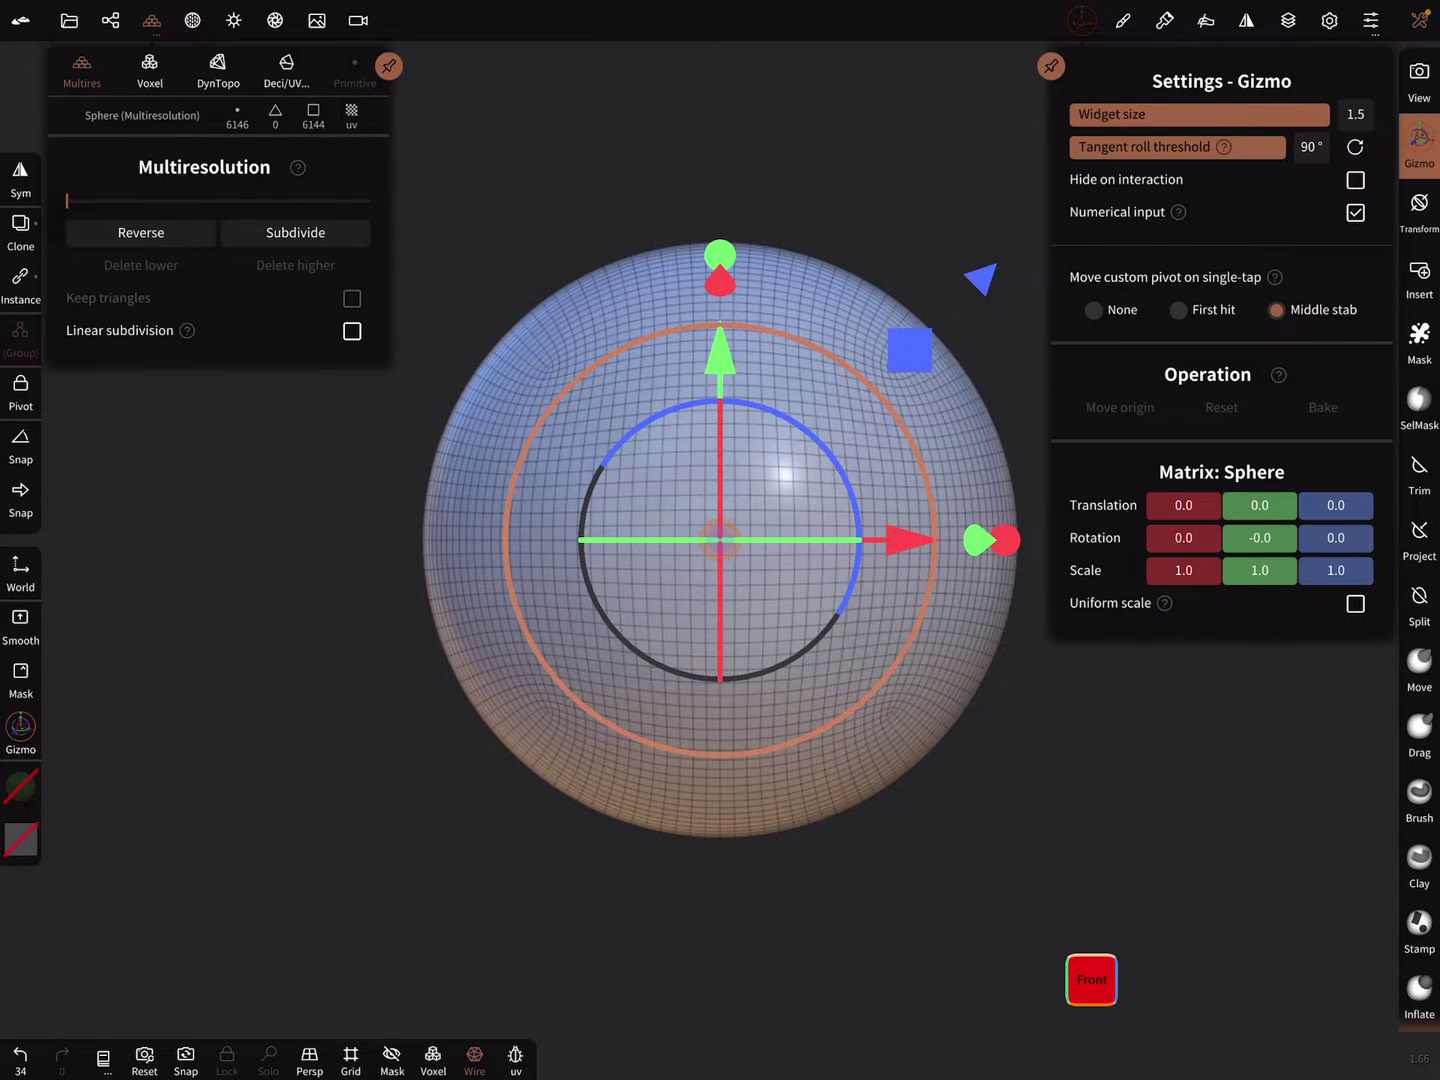
pyautogui.moveTo(900, 542); pyautogui.dragTo(512, 541)
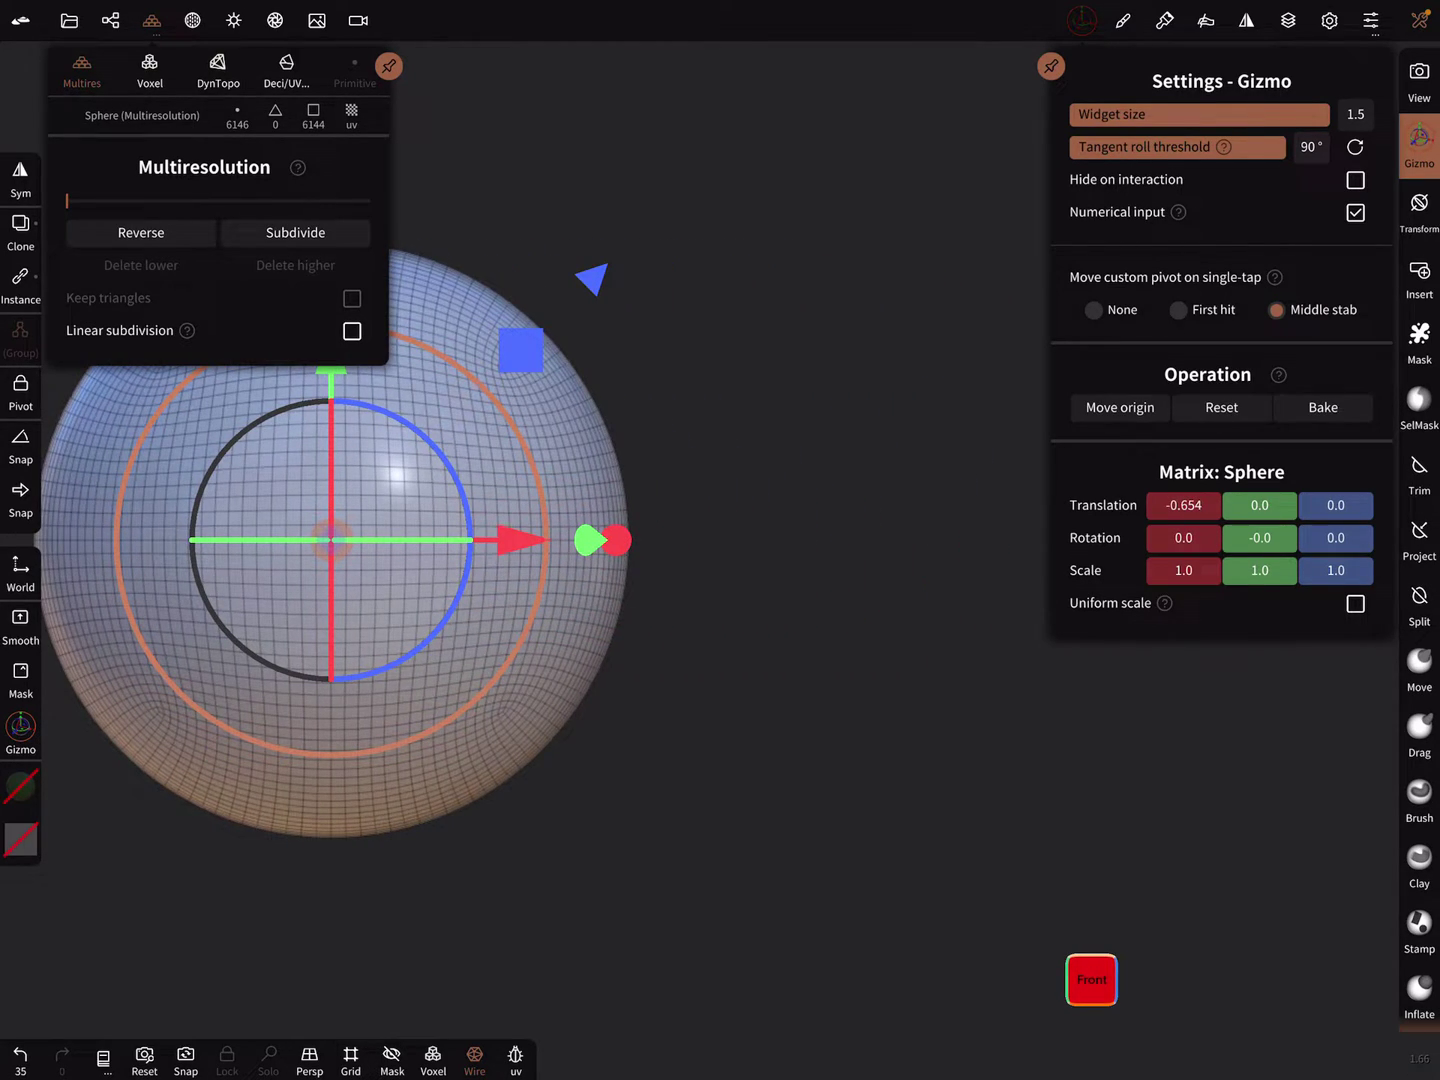
# Recentre the view, close Symmetry, and select the Clay brush from the full toolset.
pyautogui.click(1246, 21)
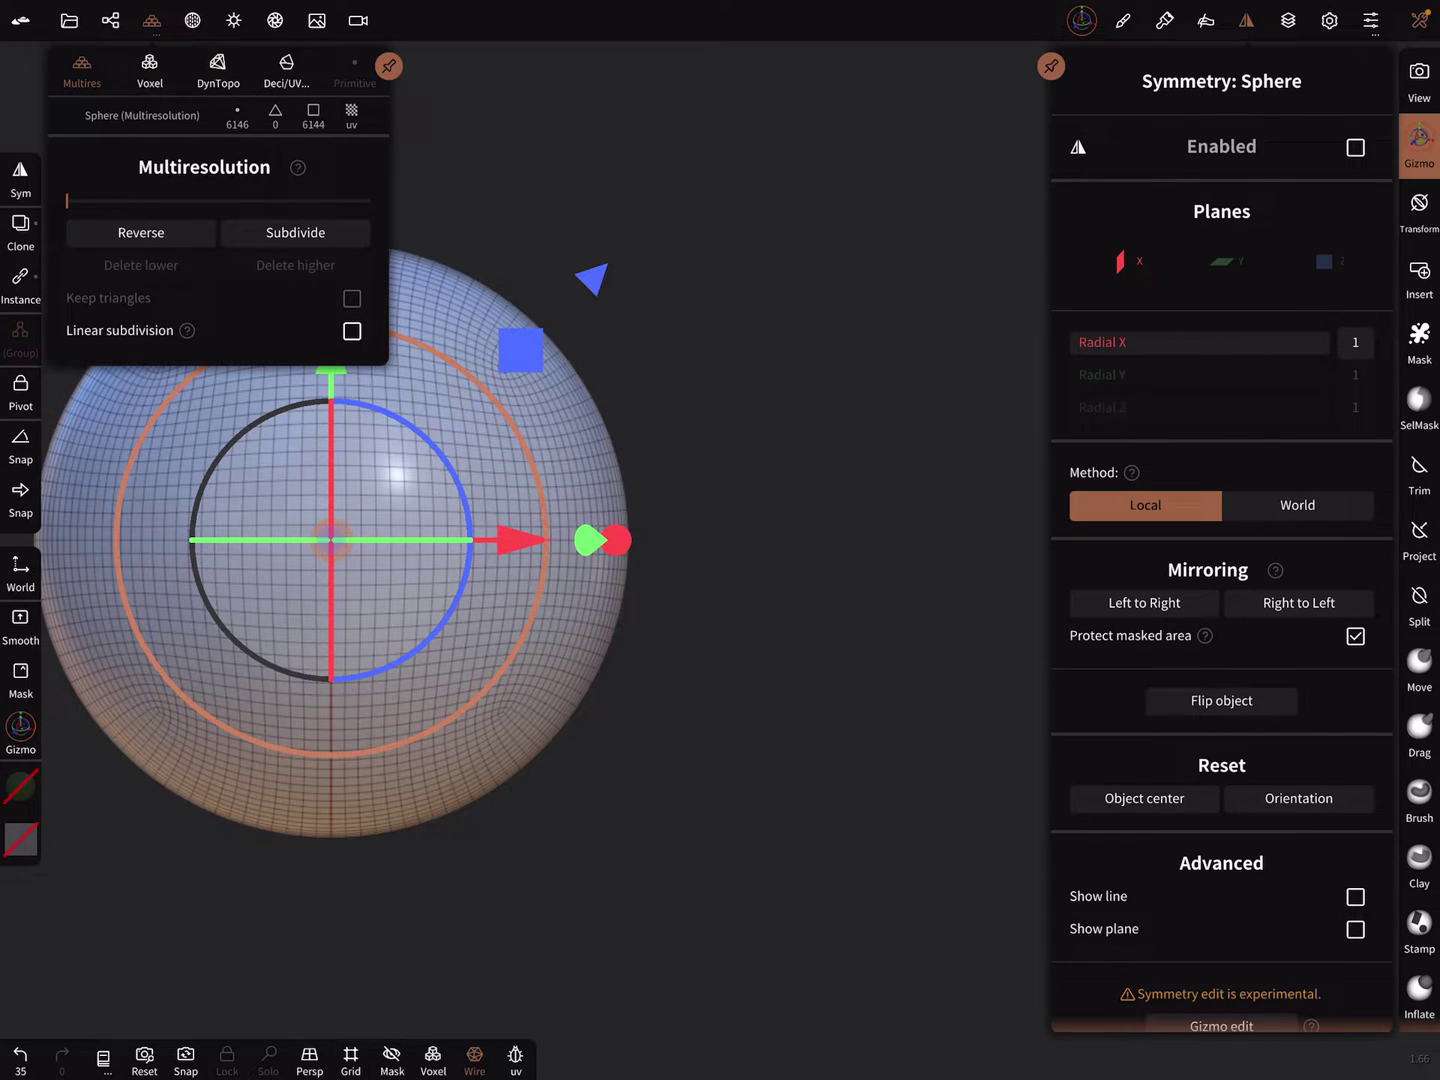
pyautogui.moveTo(788, 540); pyautogui.dragTo(1046, 585)
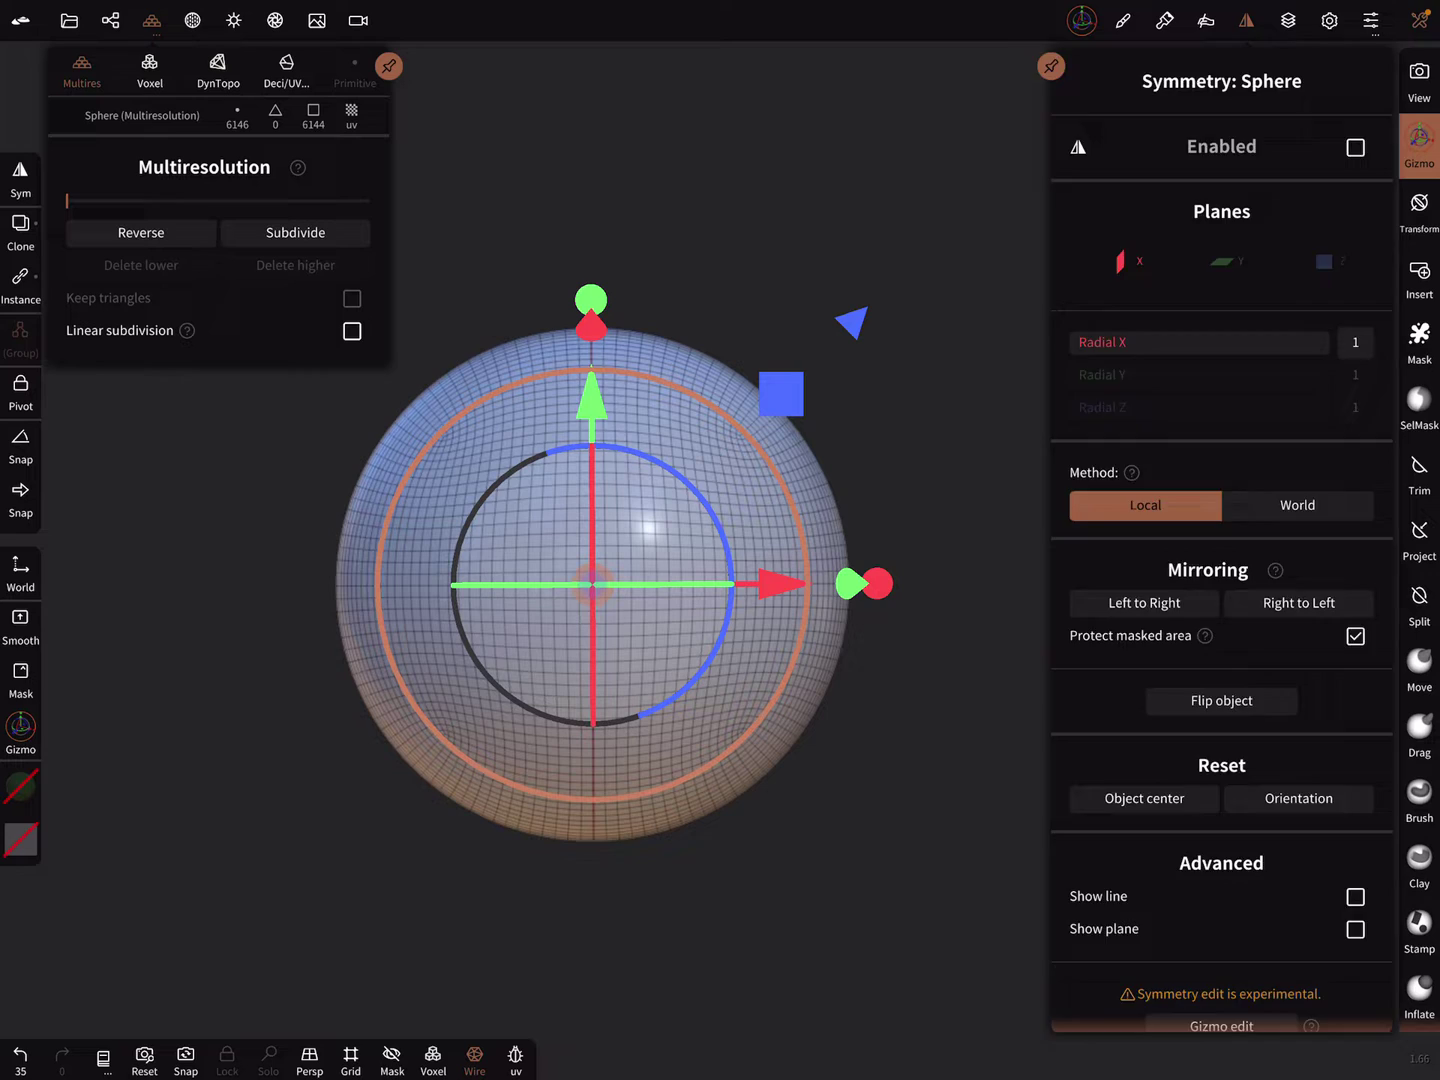
pyautogui.click(1420, 20)
pyautogui.click(1420, 20)
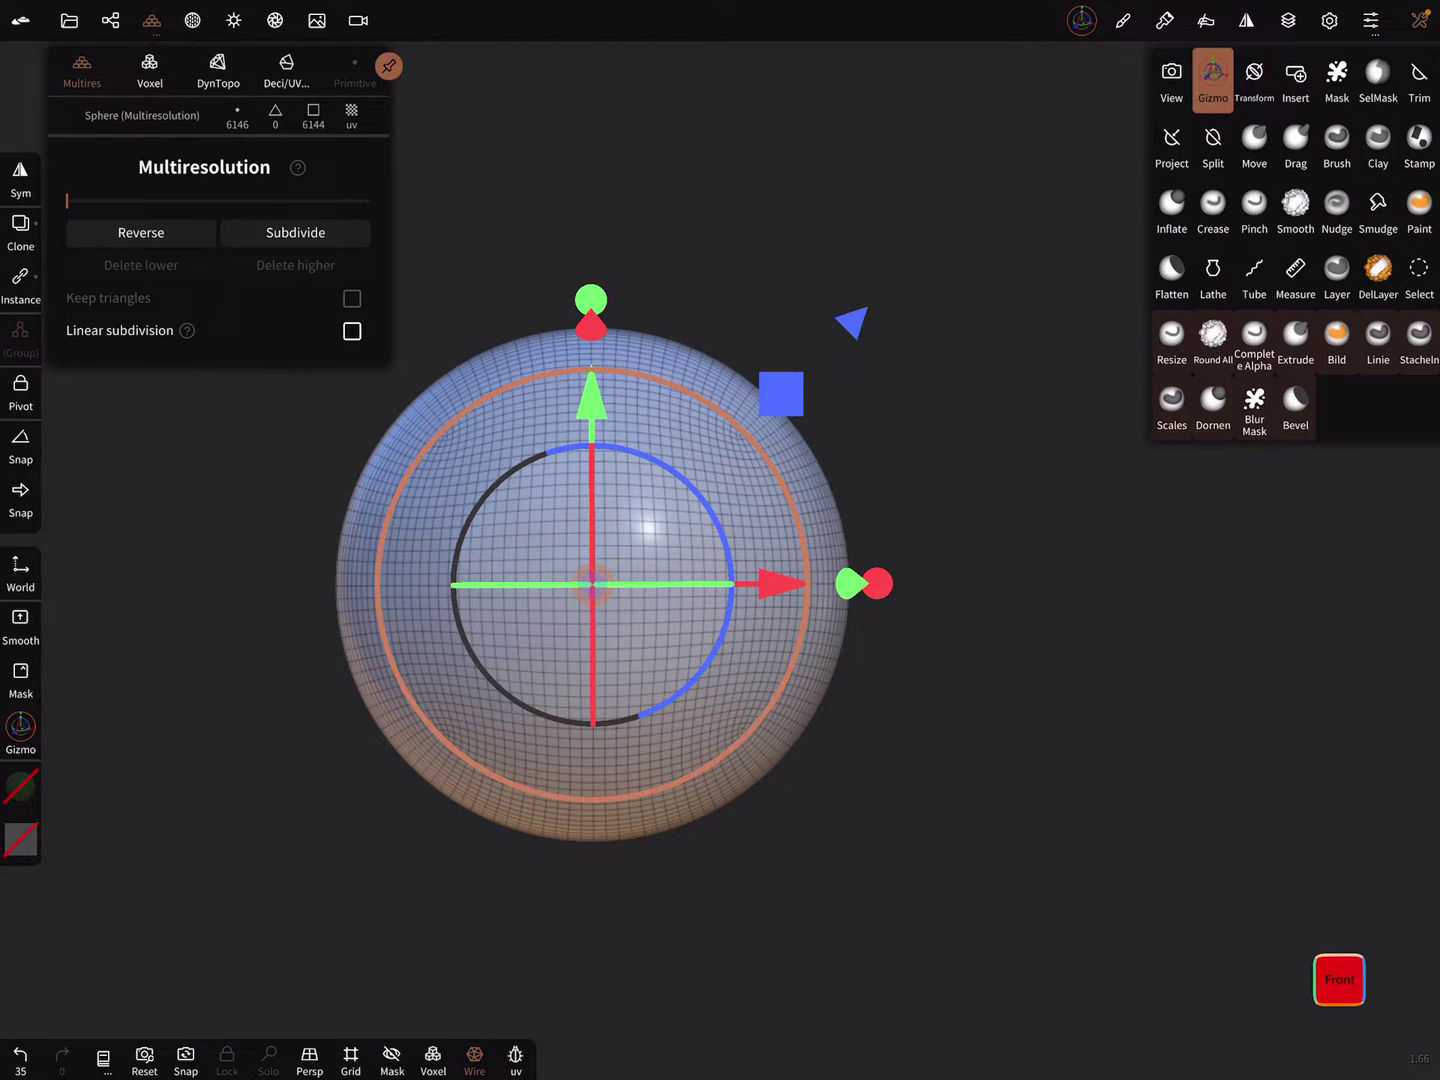
pyautogui.click(1378, 144)
# Add clay bumps, switch to the Drag brush, and set symmetry Method to World.
pyautogui.moveTo(855, 630)
pyautogui.mouseDown()
pyautogui.moveTo(692, 700)
pyautogui.moveTo(767, 589)
pyautogui.moveTo(945, 419)
pyautogui.mouseUp()
pyautogui.press('d')
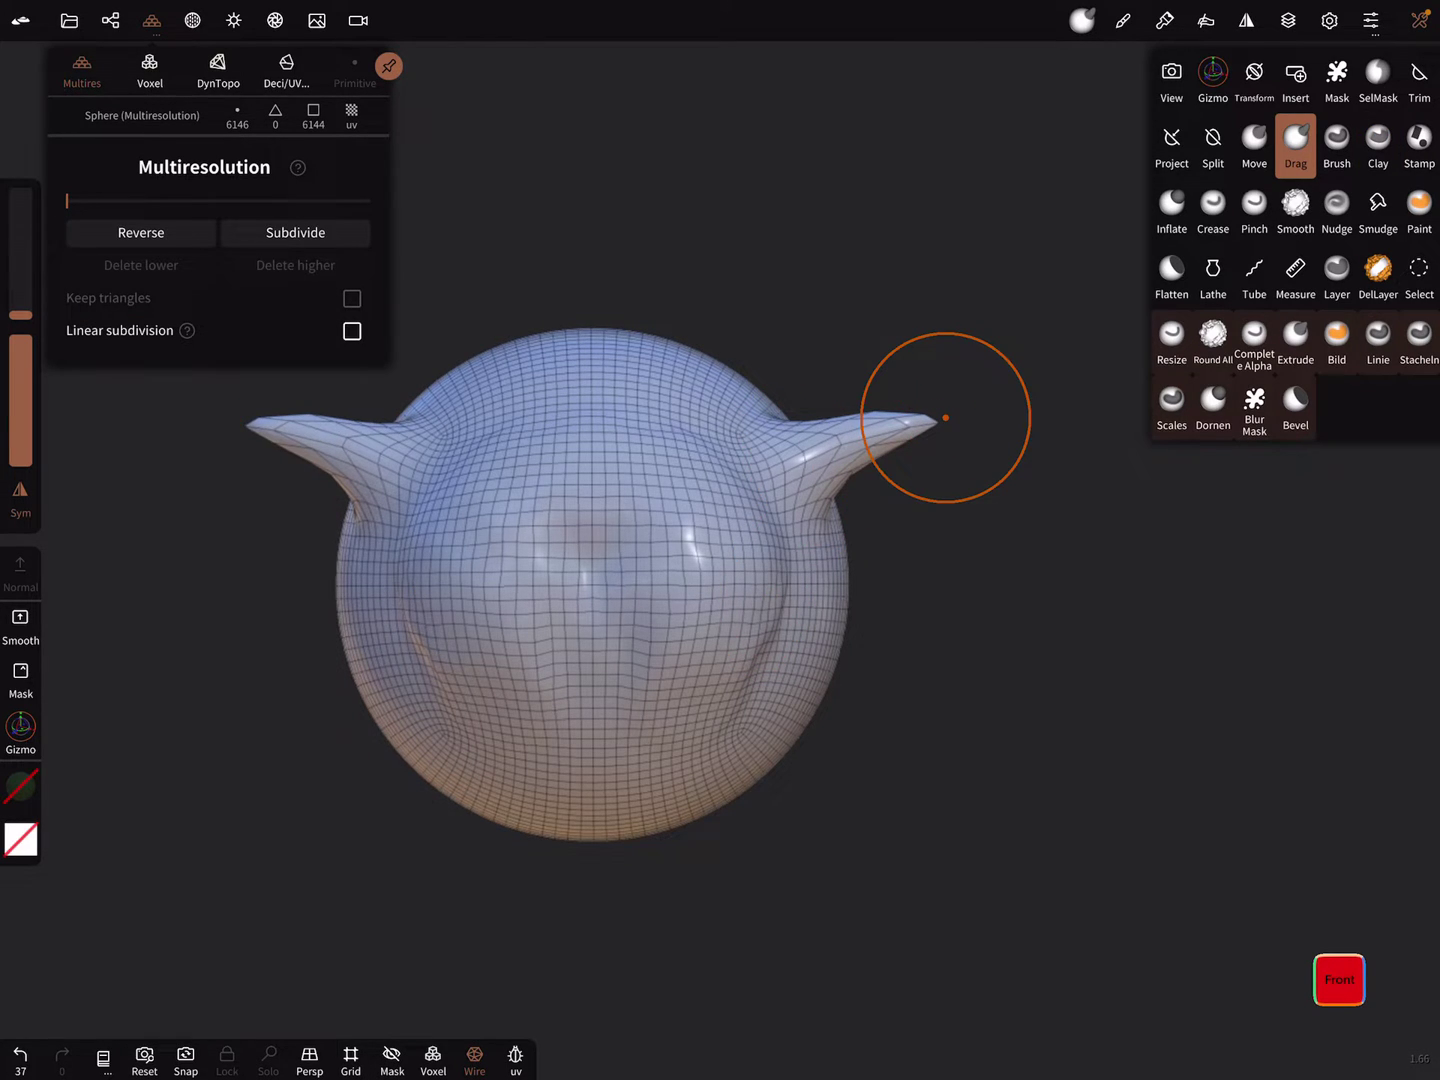
pyautogui.moveTo(945, 451); pyautogui.dragTo(855, 495, button='middle')
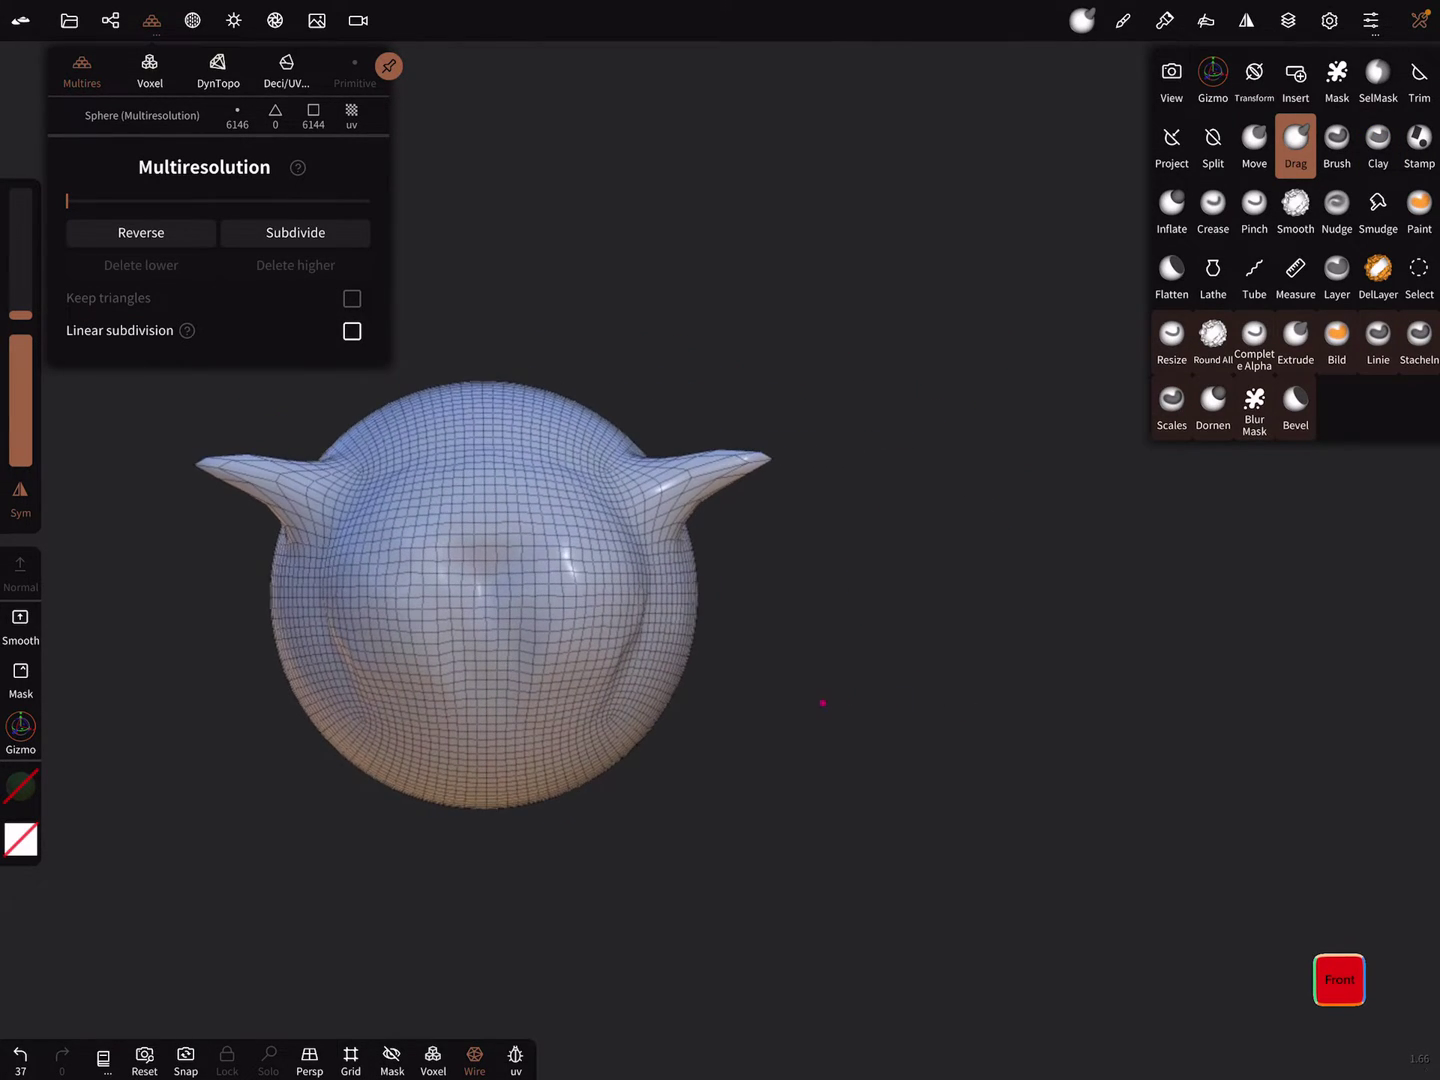
pyautogui.press('s')
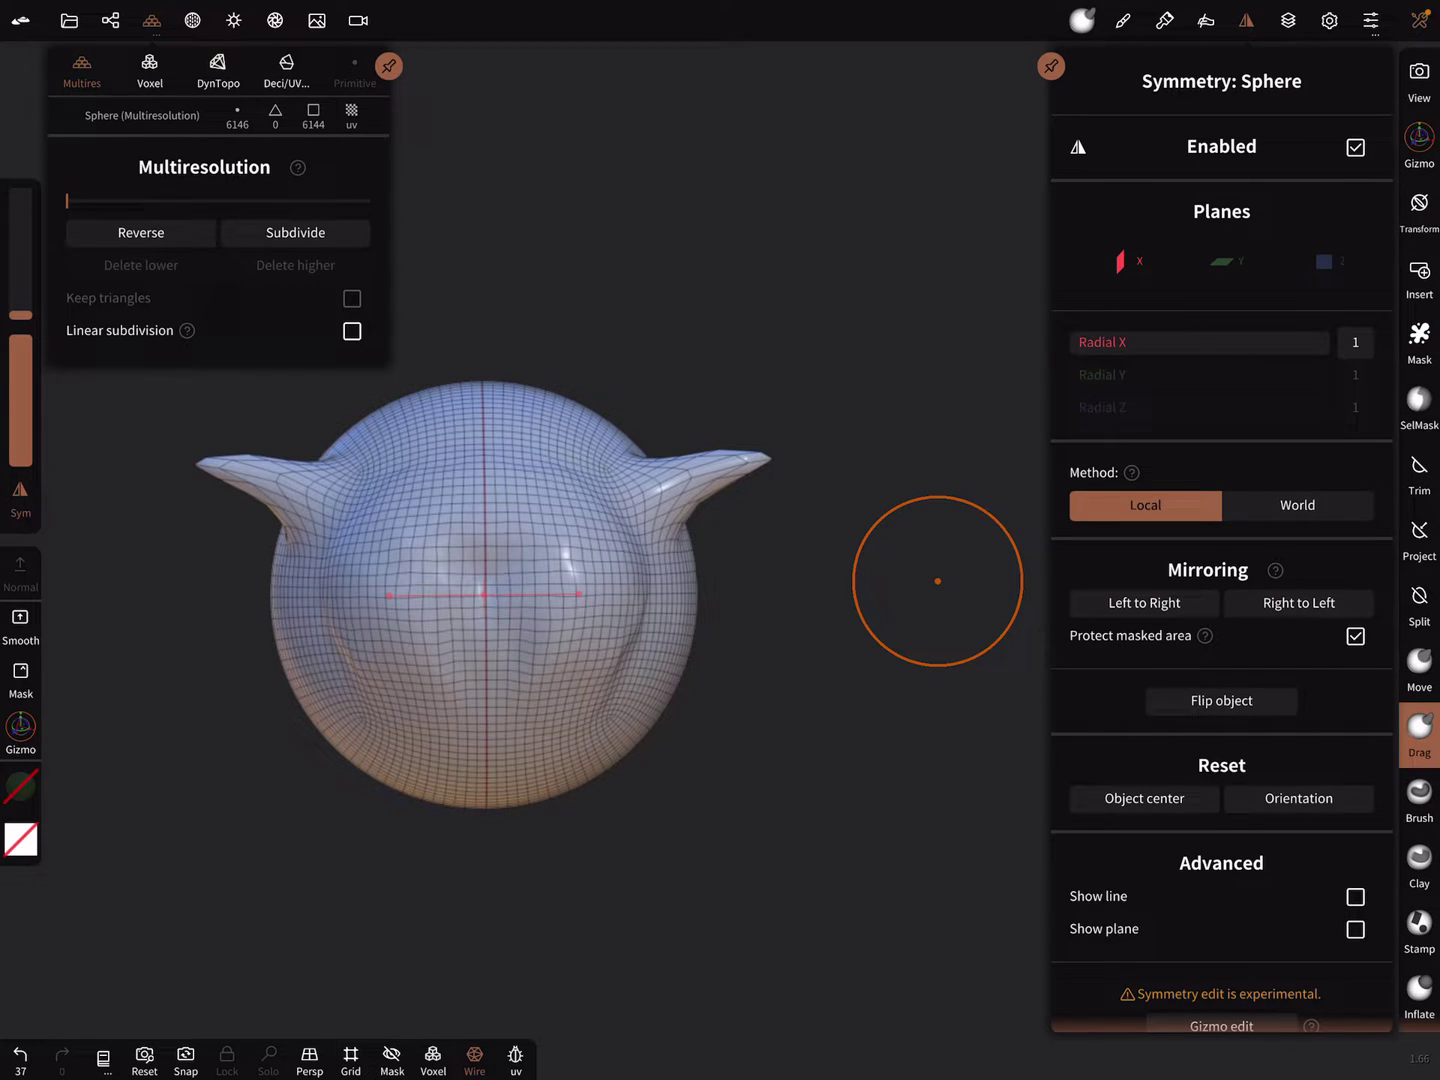
pyautogui.click(1298, 504)
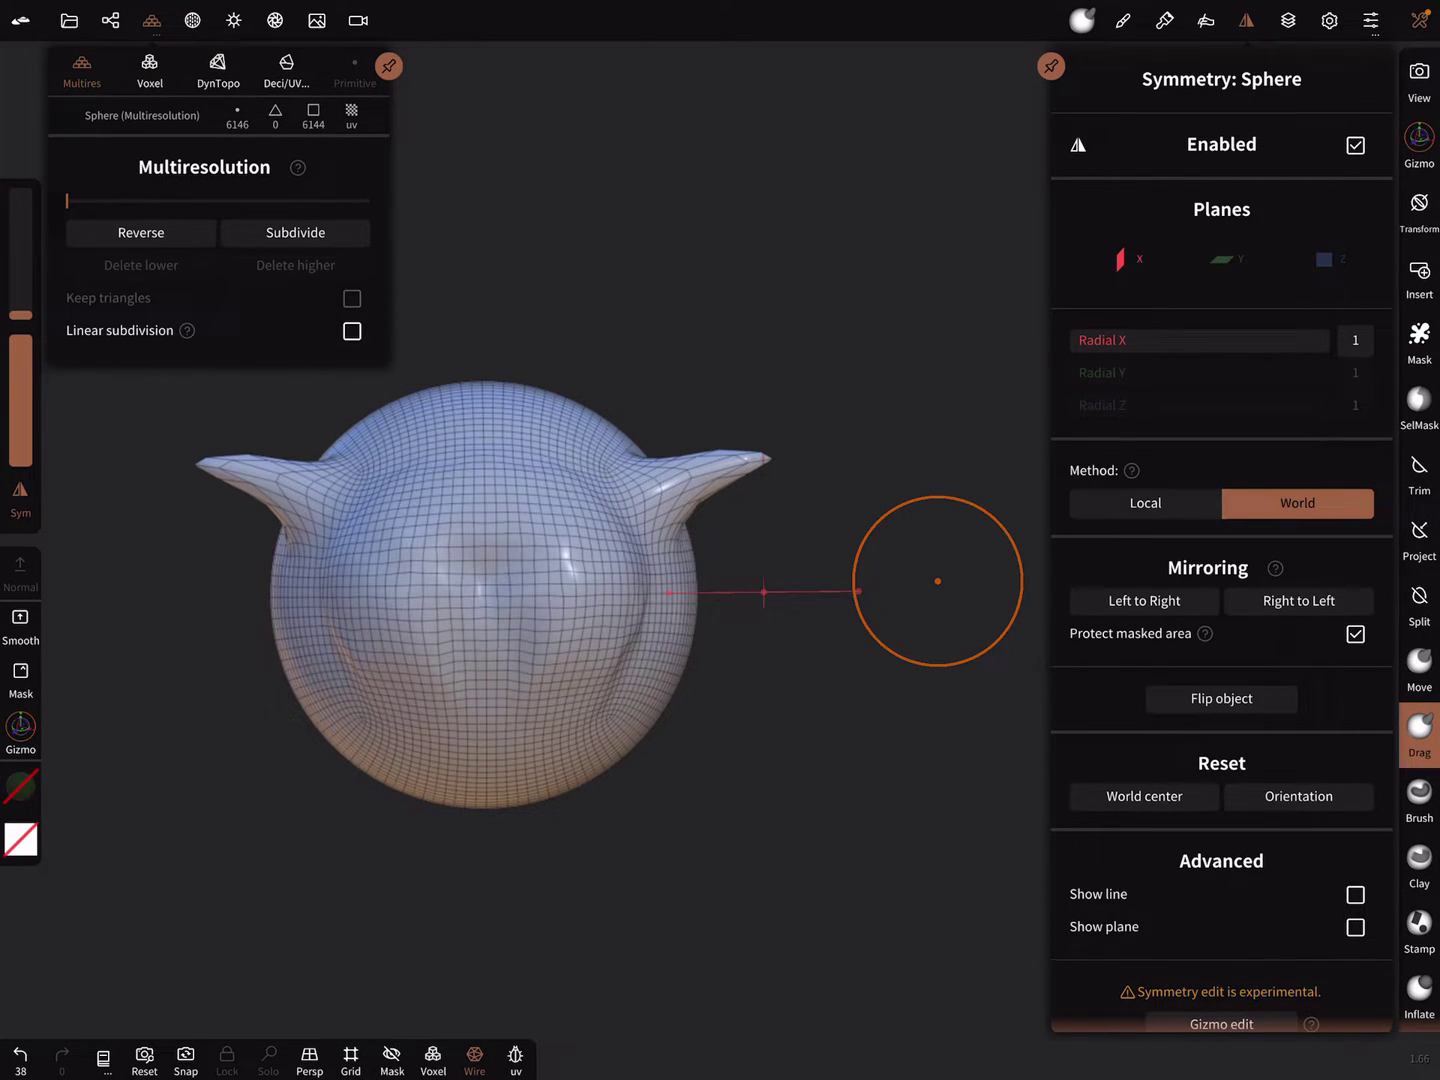
# Pull five spikes out: lower left, top, upper left, lower right, and downward.
pyautogui.moveTo(337, 630); pyautogui.dragTo(259, 726)
pyautogui.moveTo(541, 450); pyautogui.dragTo(605, 360)
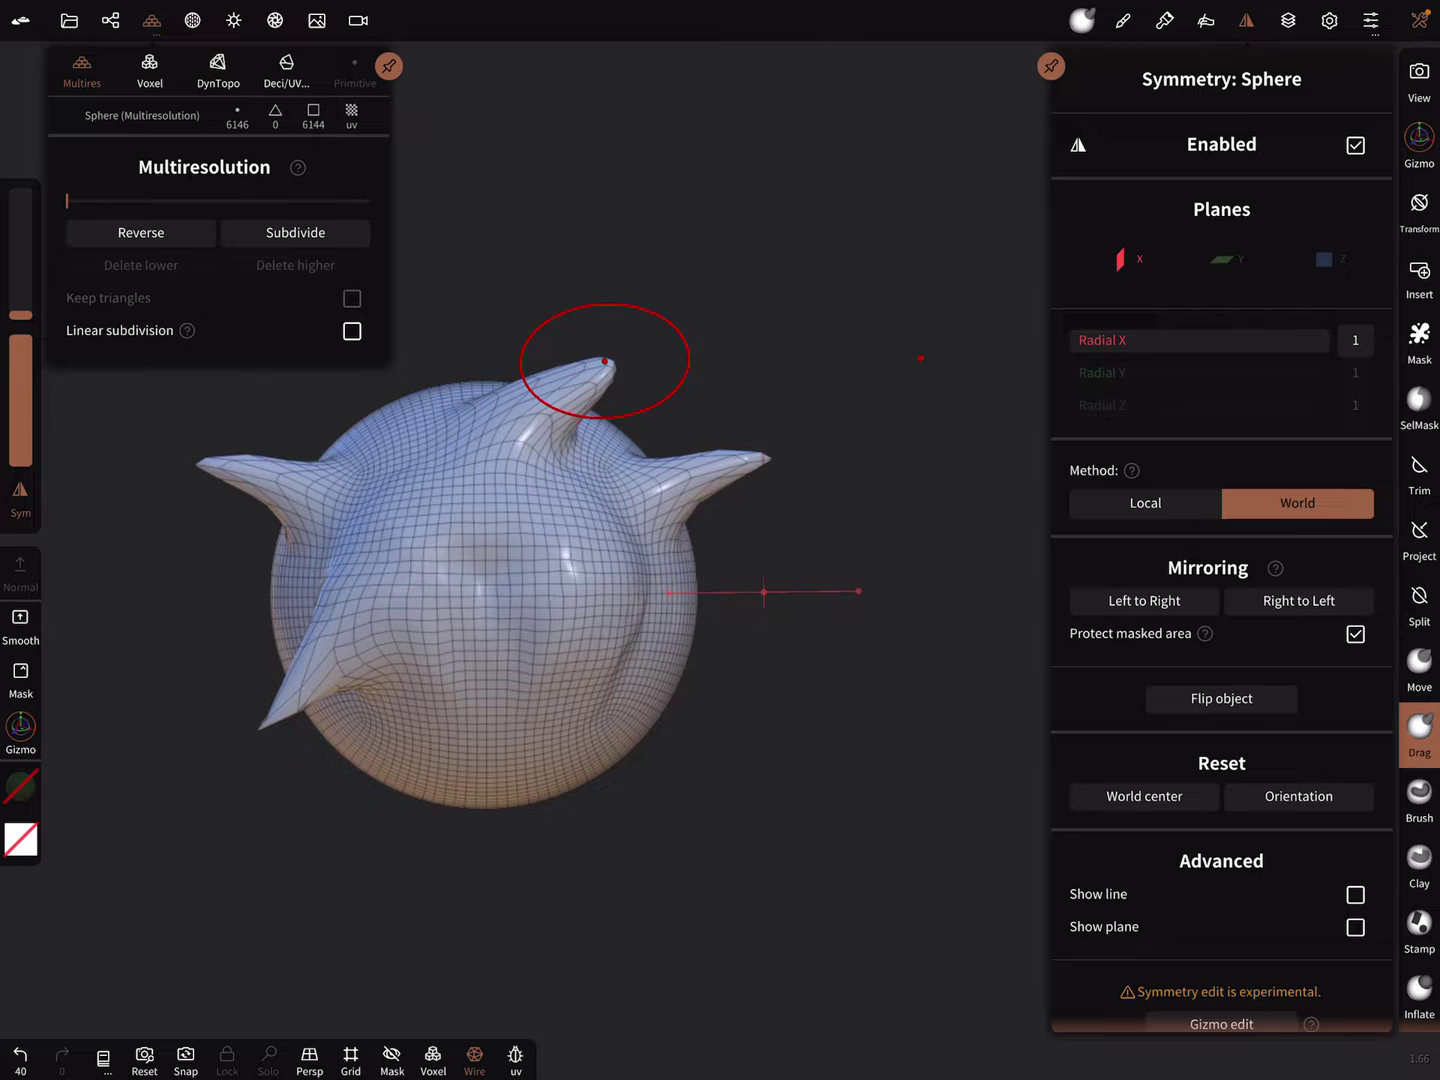
pyautogui.moveTo(337, 450); pyautogui.dragTo(258, 417)
pyautogui.moveTo(578, 547); pyautogui.dragTo(655, 680)
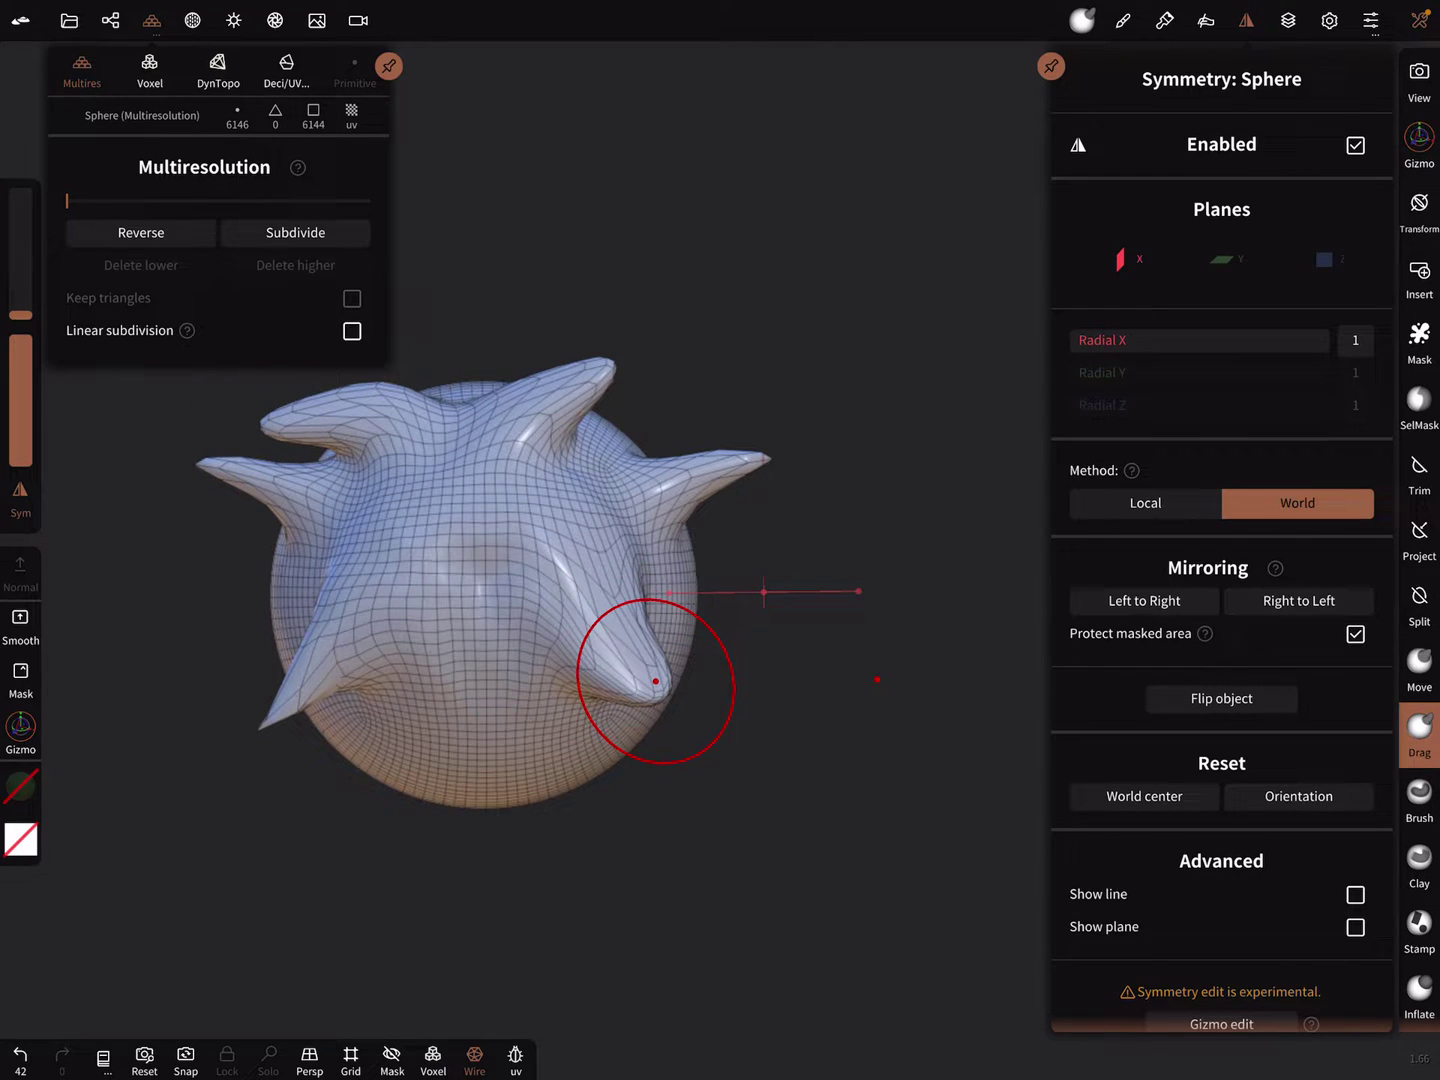
pyautogui.moveTo(495, 663); pyautogui.dragTo(524, 768)
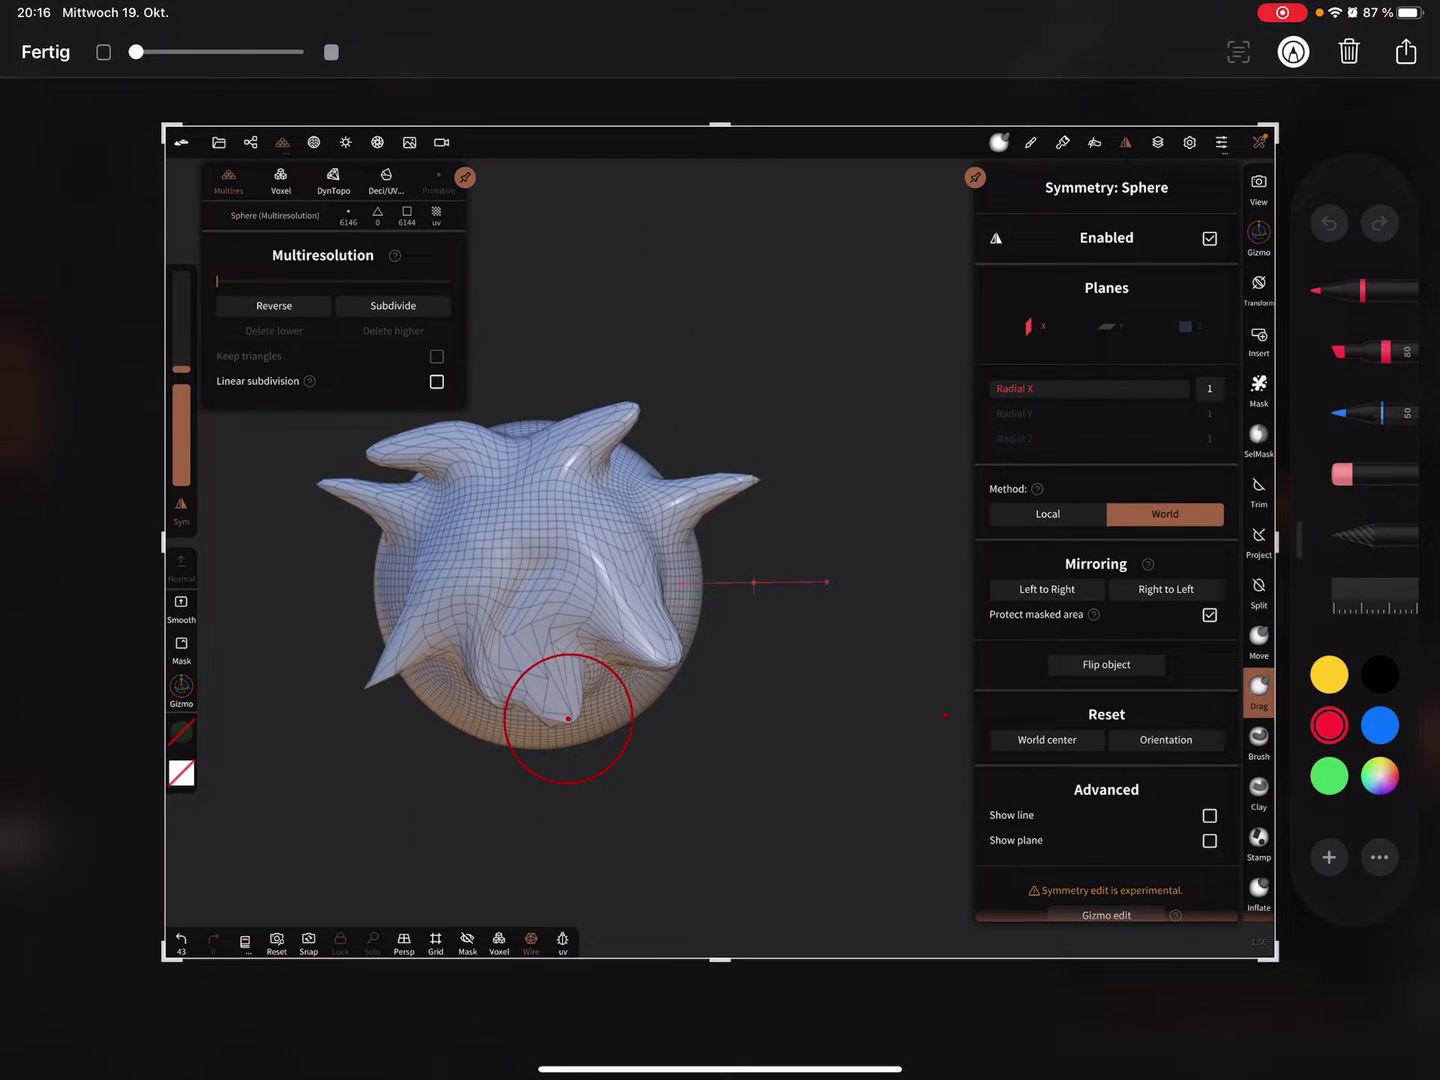
# Close the Symmetry panel so the full sculpting tool grid appears.
pyautogui.moveTo(169, 528); pyautogui.dragTo(259, 484)
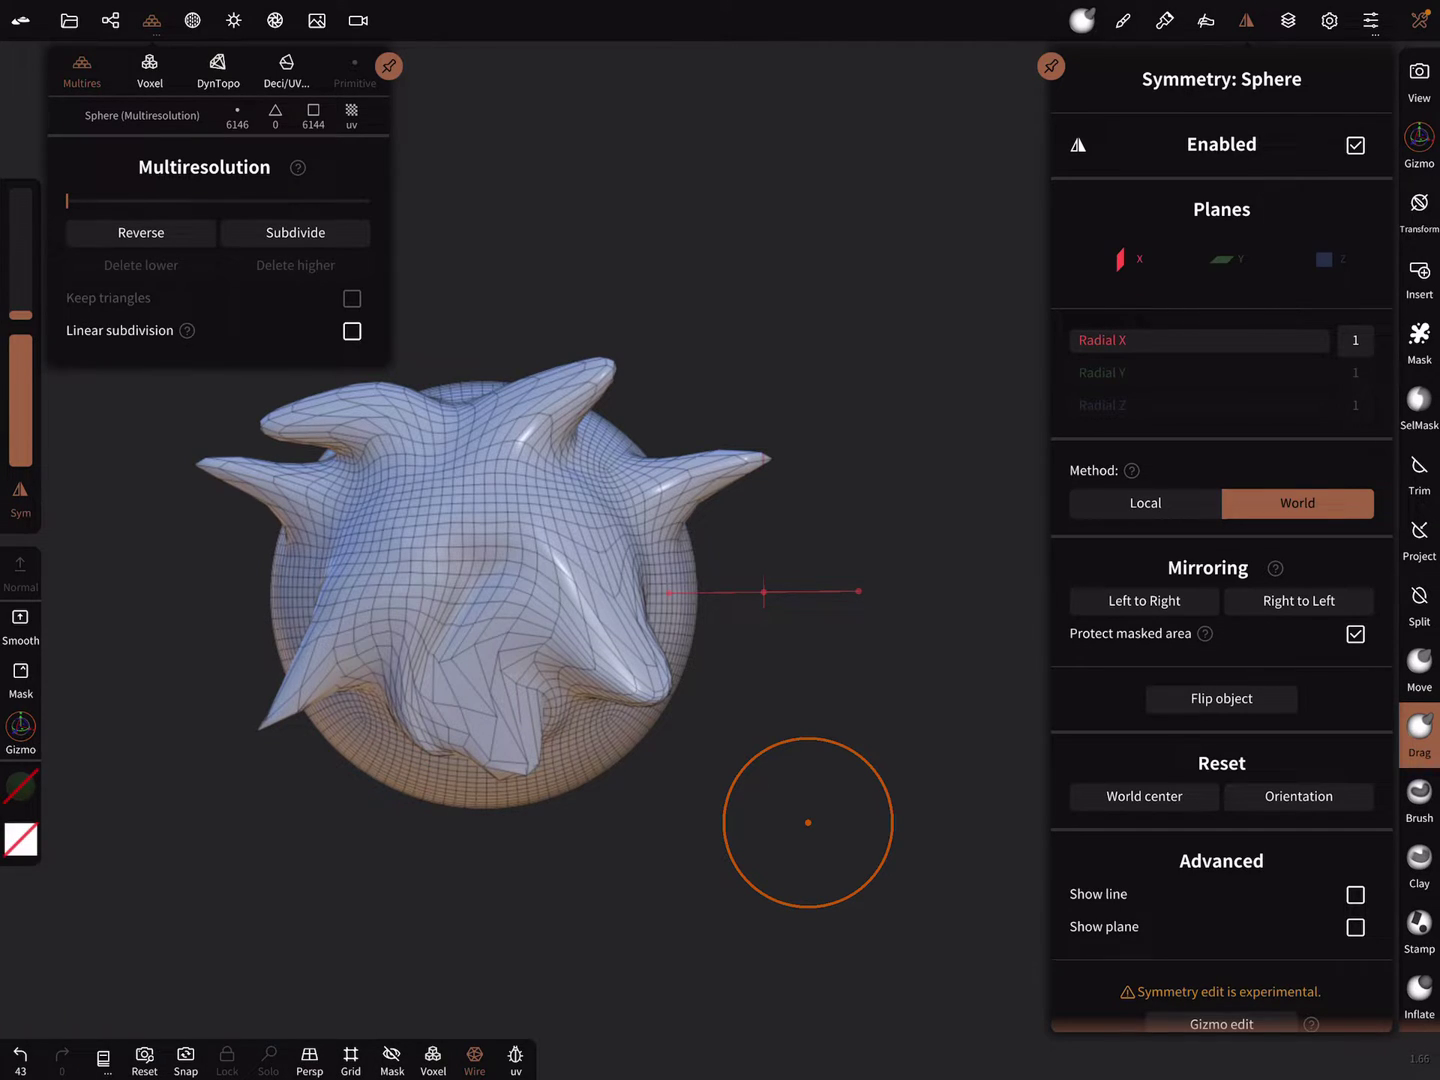
pyautogui.click(1420, 20)
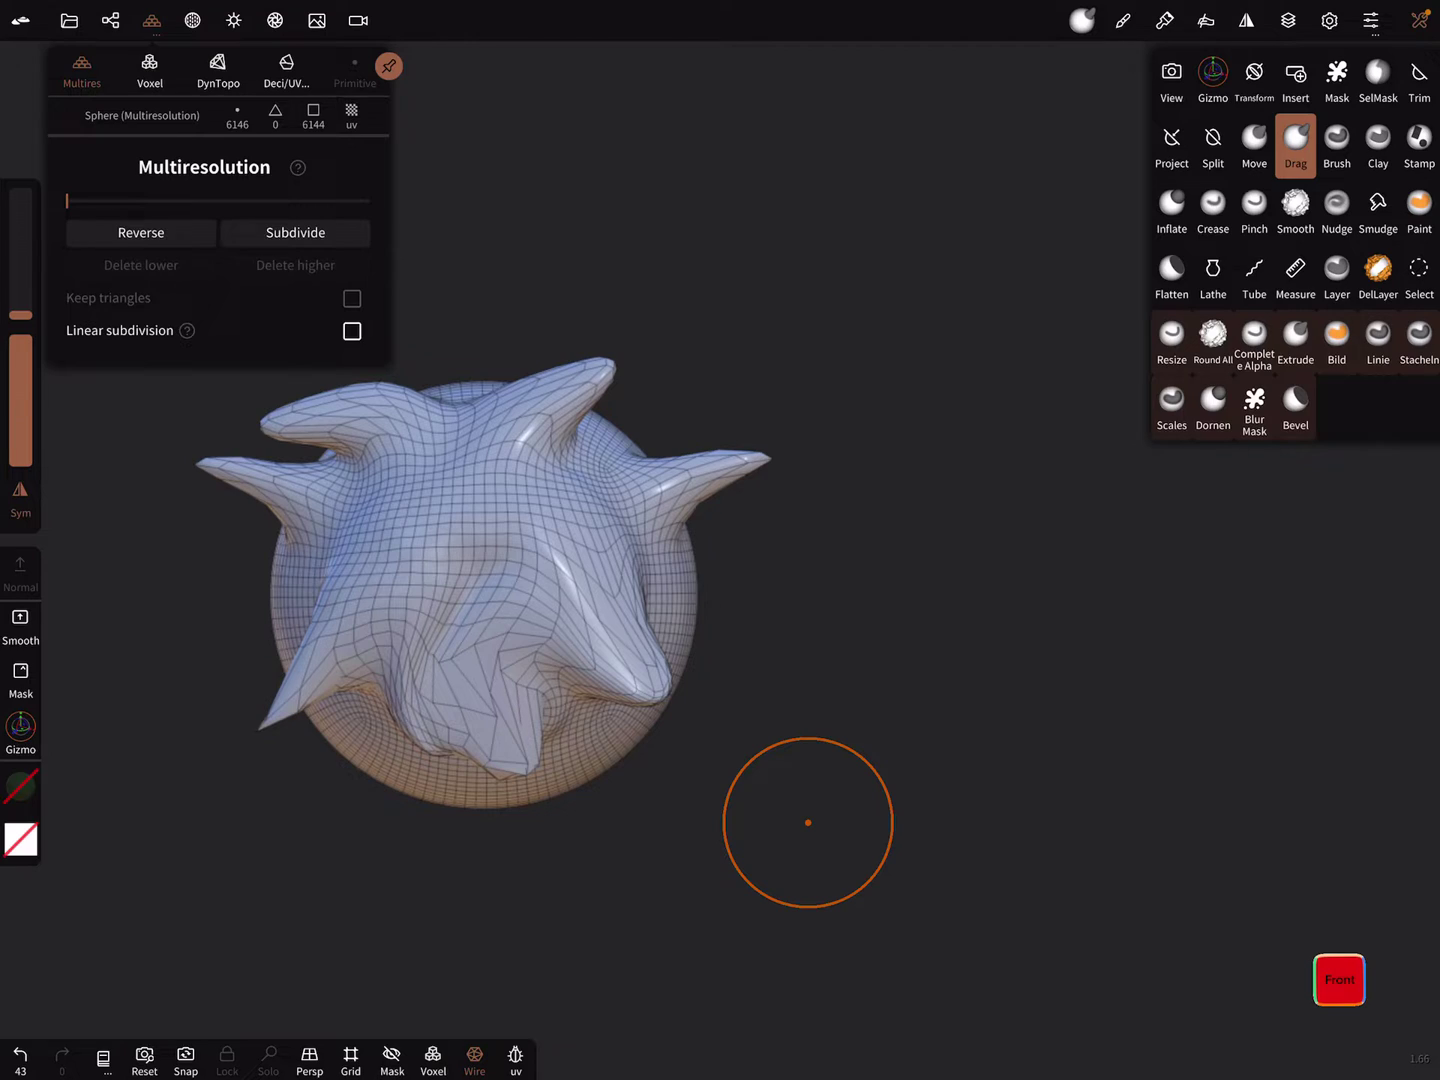
# Show the Scene list and its Add menu for choosing a repeater.
pyautogui.click(111, 21)
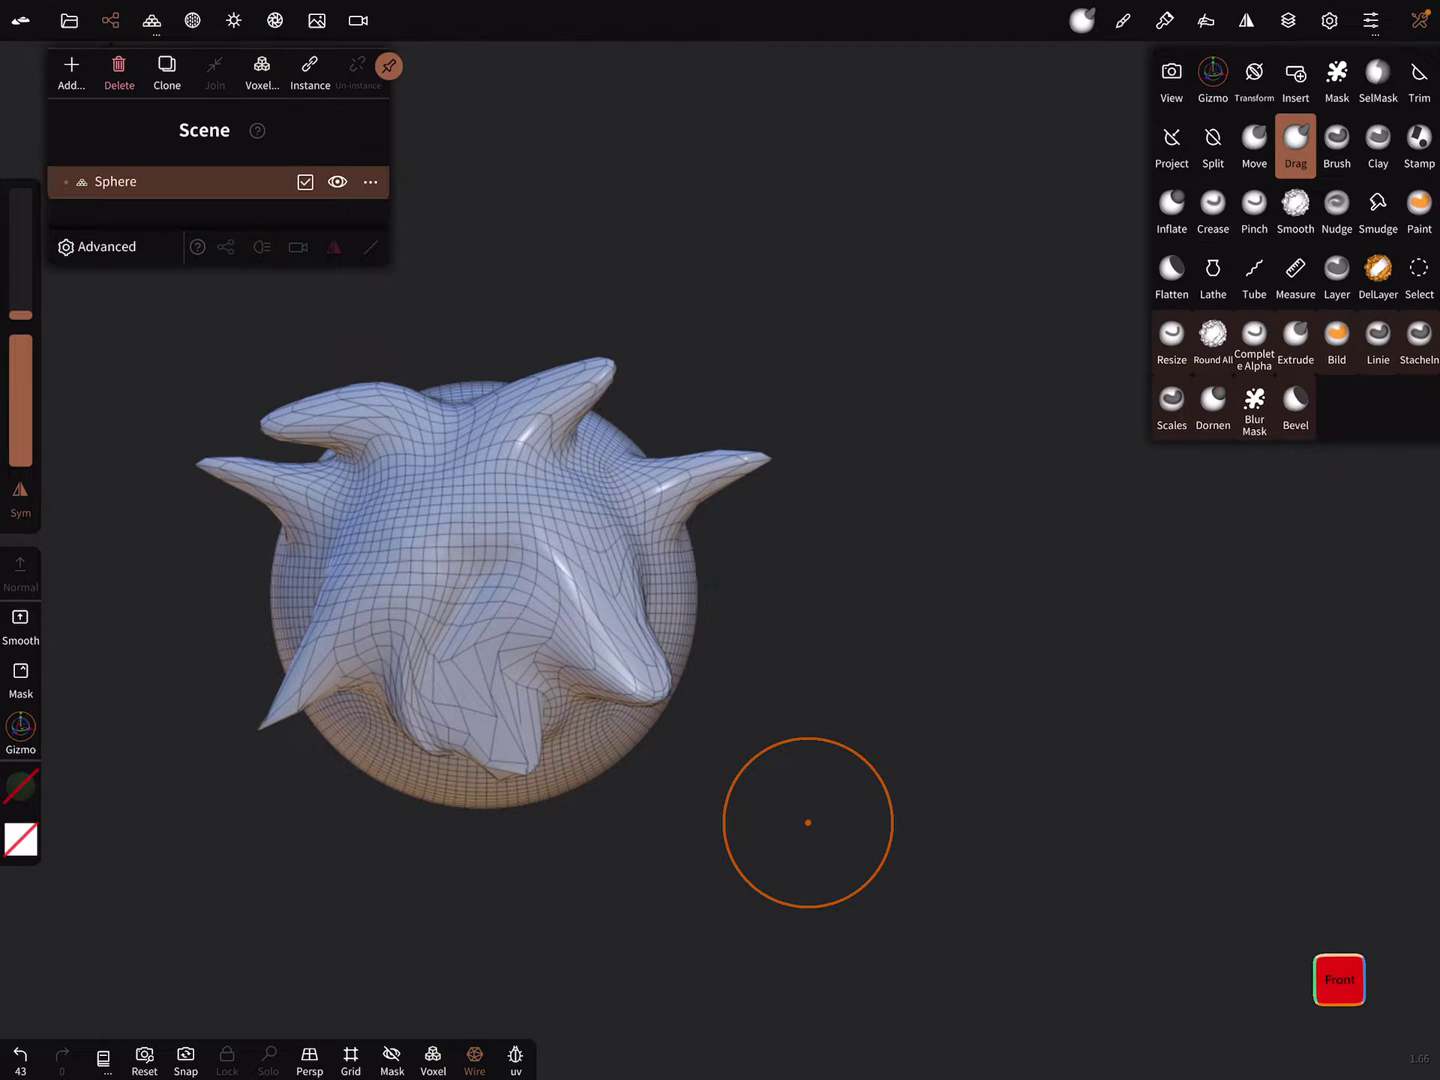
pyautogui.click(71, 70)
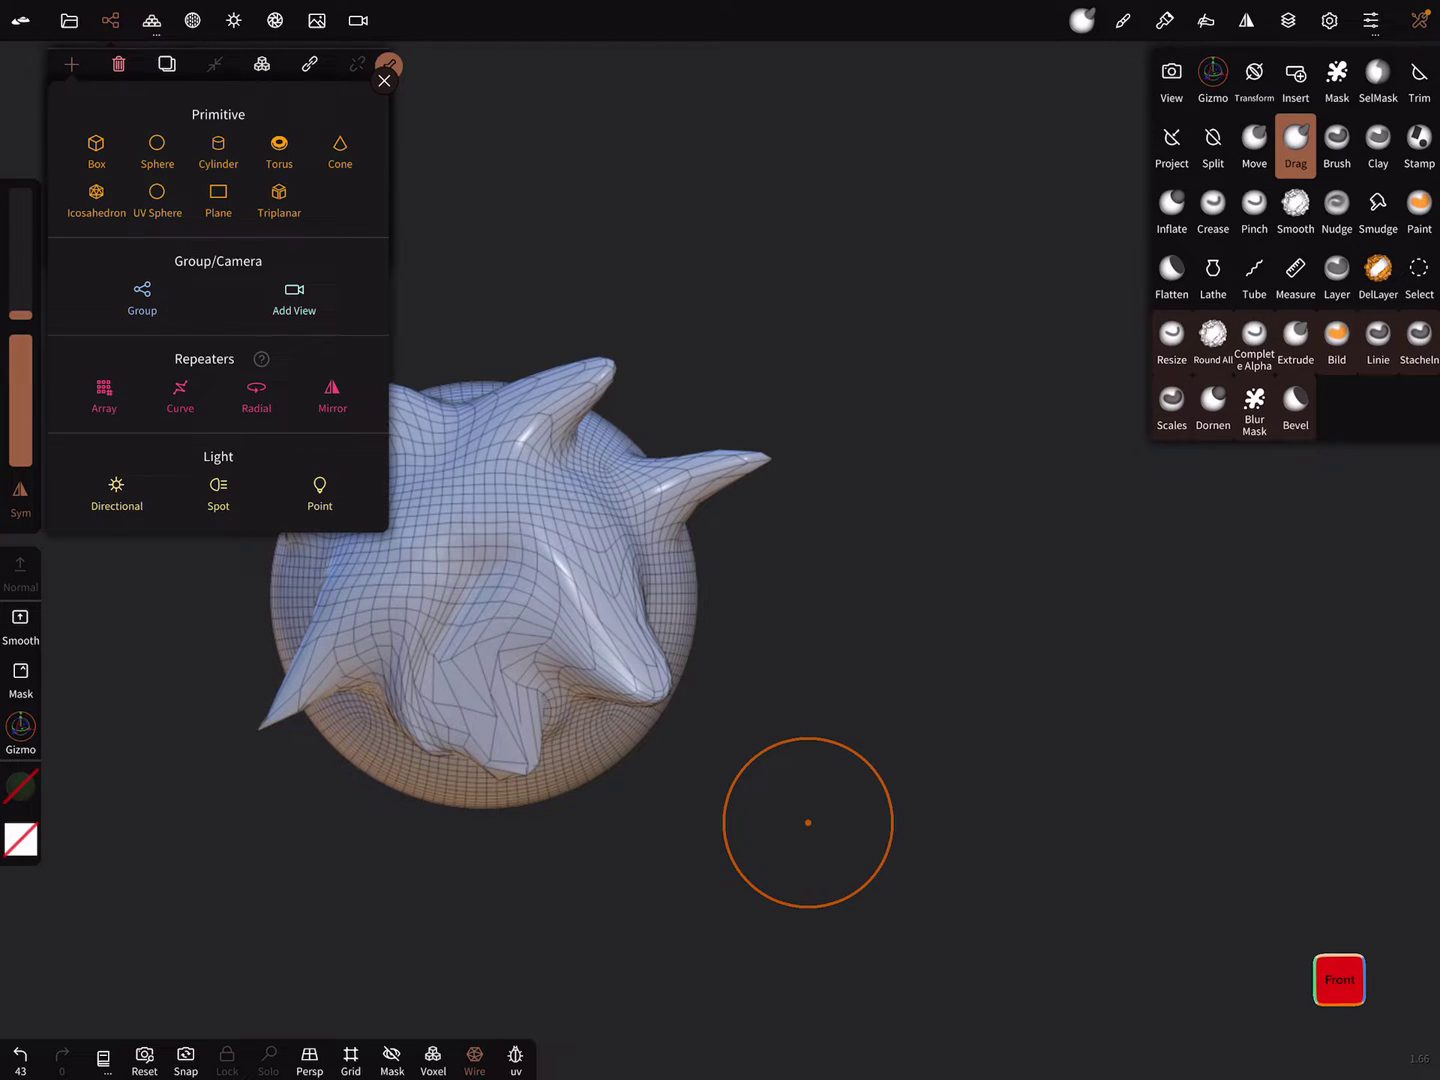
# Wrap the sphere in a Mirror repeater and nudge the mirrored pair vertically.
pyautogui.click(331, 396)
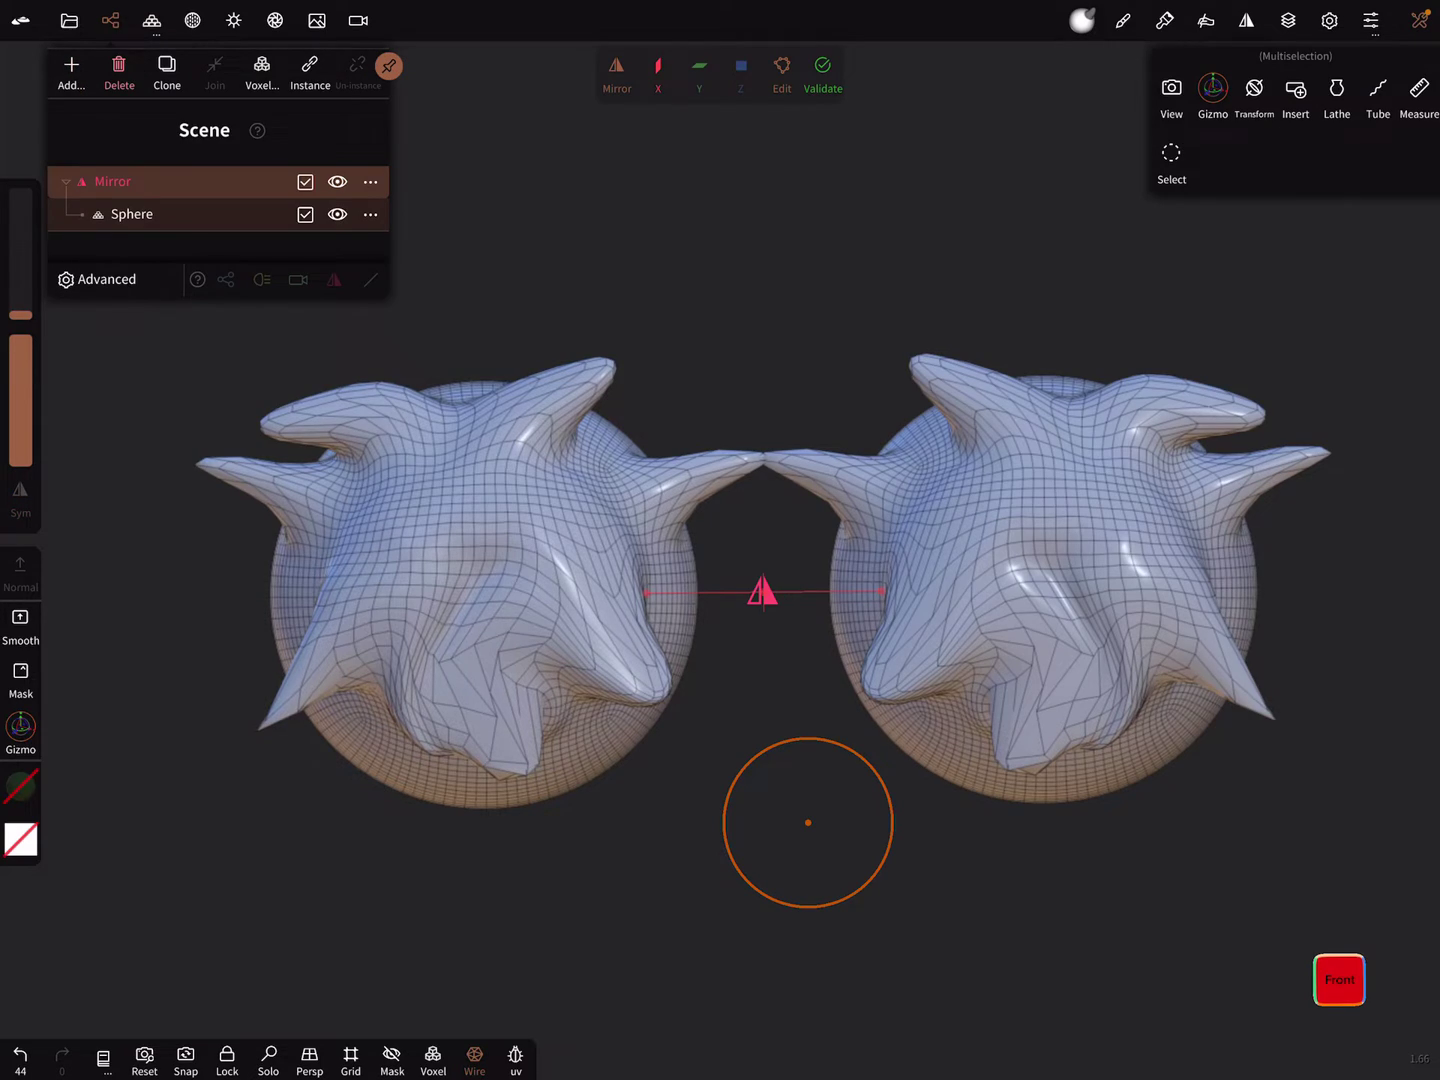
pyautogui.moveTo(808, 822)
pyautogui.mouseDown()
pyautogui.moveTo(823, 703)
pyautogui.moveTo(1043, 903)
pyautogui.mouseUp()
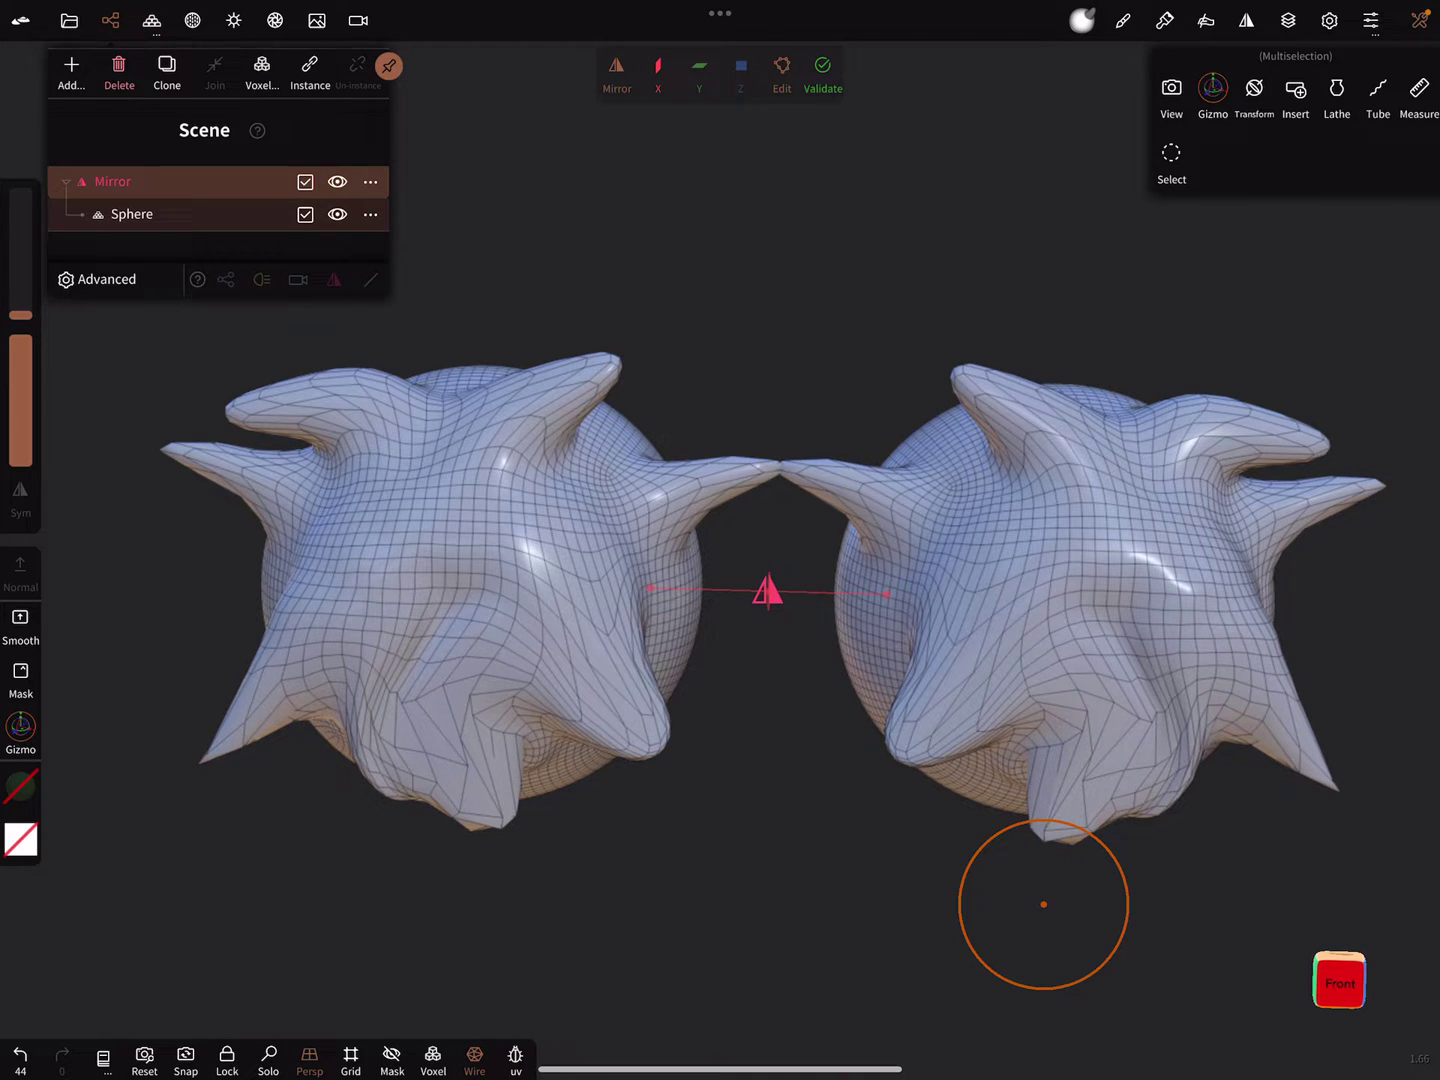
pyautogui.click(304, 214)
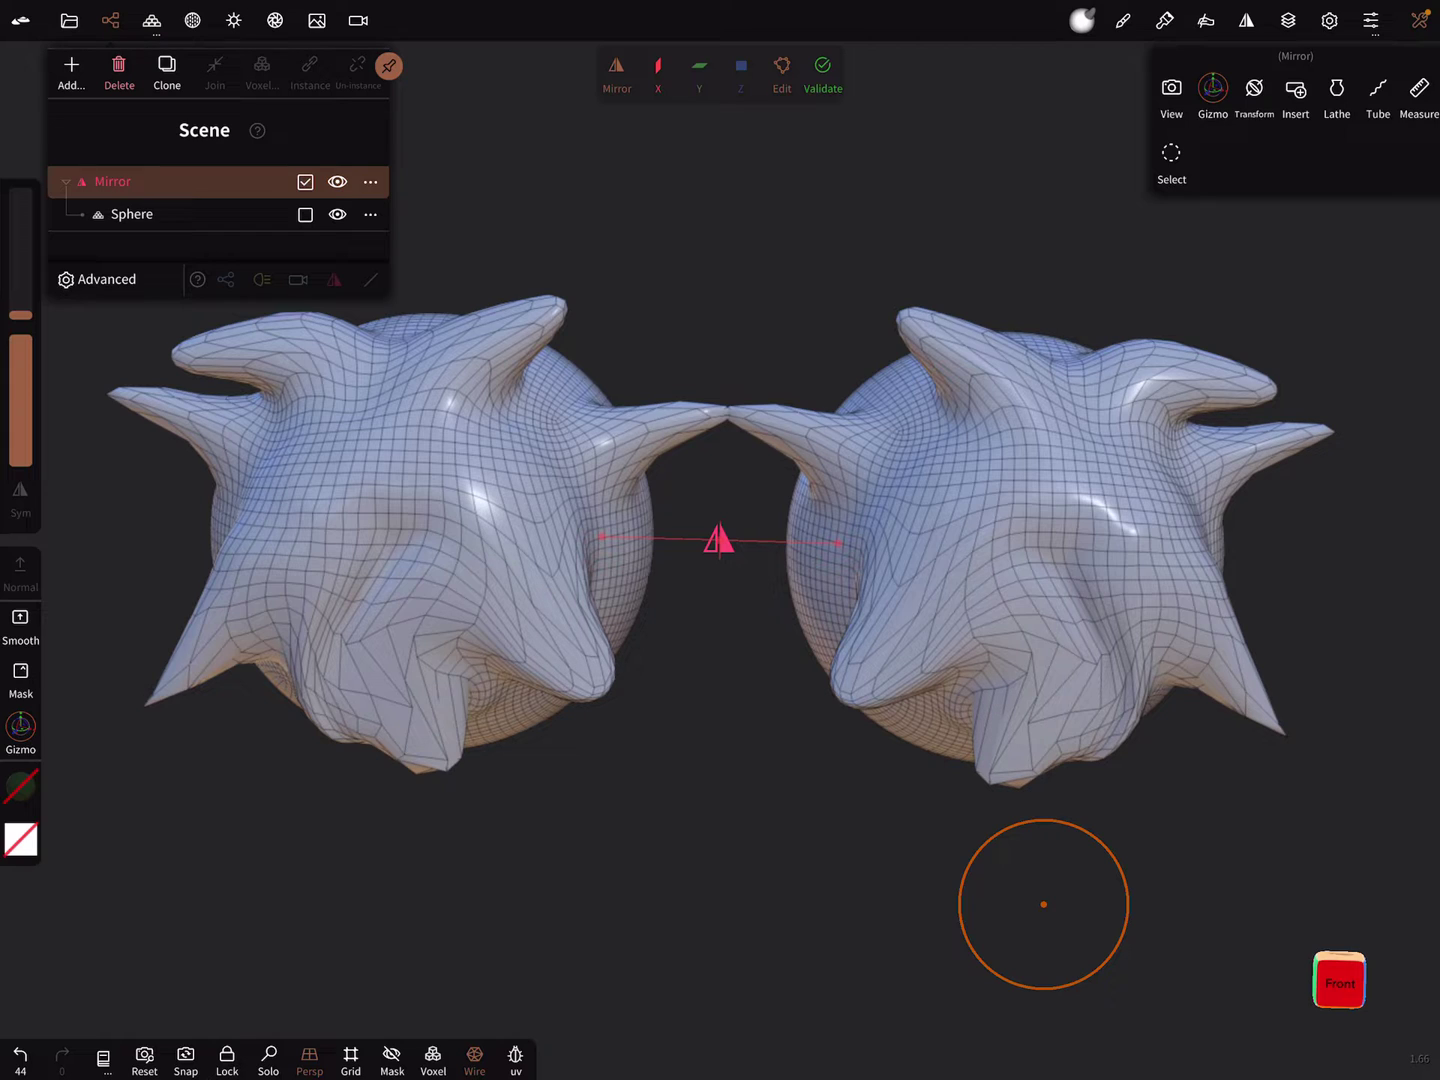
pyautogui.click(1213, 95)
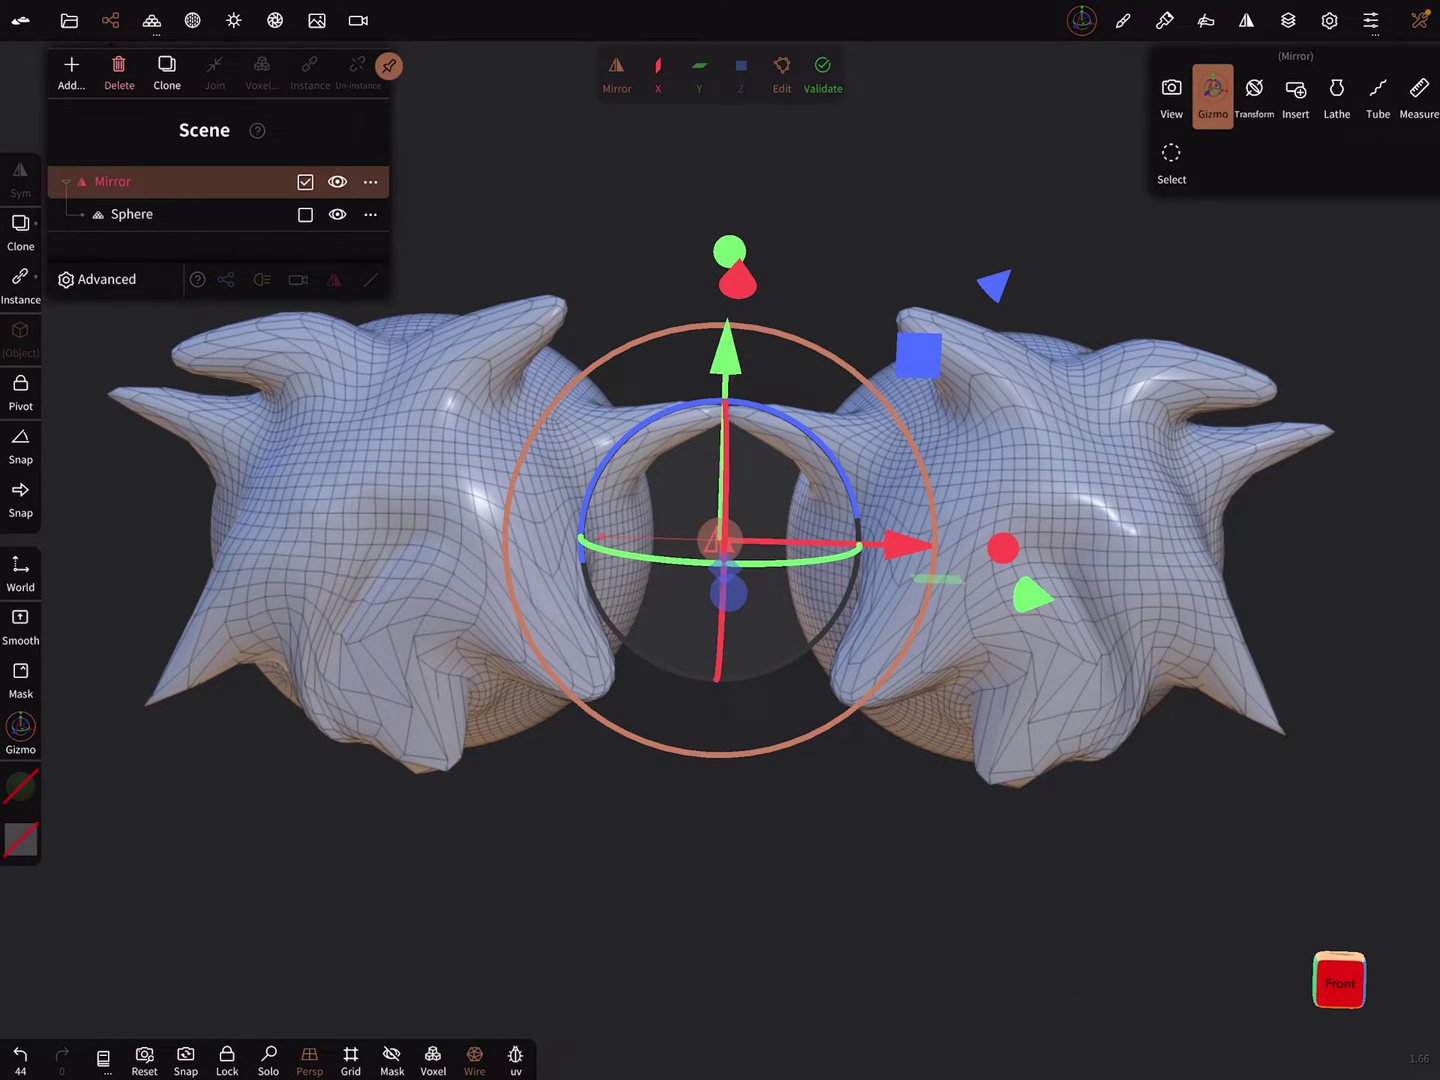
pyautogui.moveTo(726, 358); pyautogui.dragTo(726, 338)
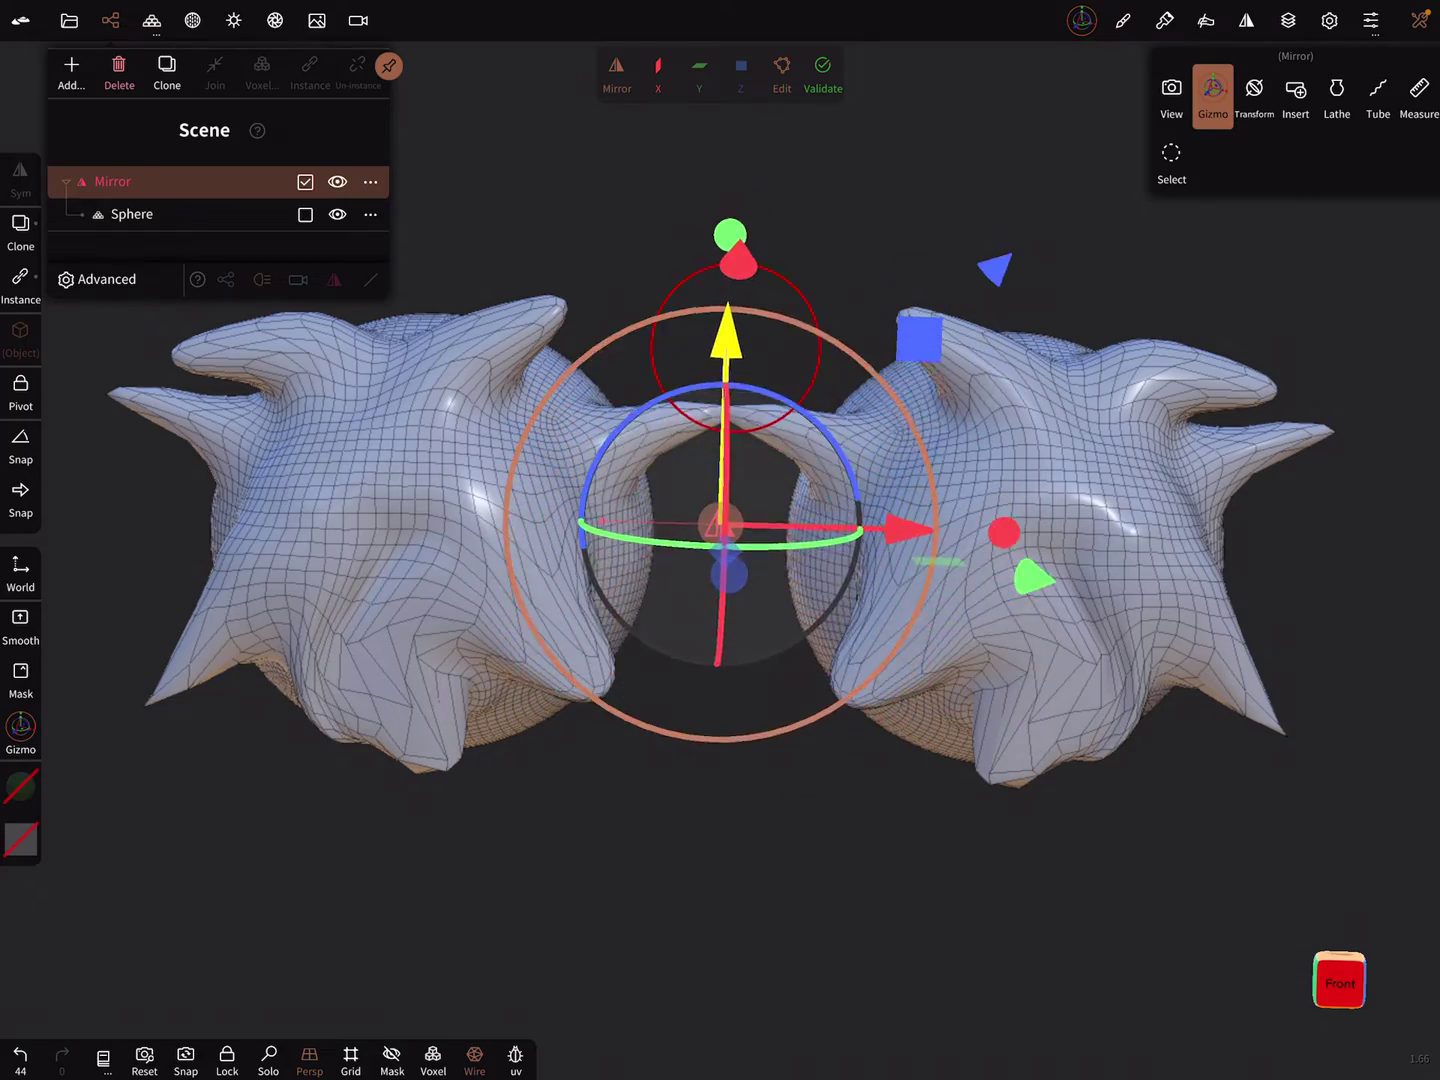
pyautogui.moveTo(729, 338)
pyautogui.mouseDown()
pyautogui.moveTo(731, 164)
pyautogui.moveTo(726, 450)
pyautogui.moveTo(726, 358)
pyautogui.mouseUp()
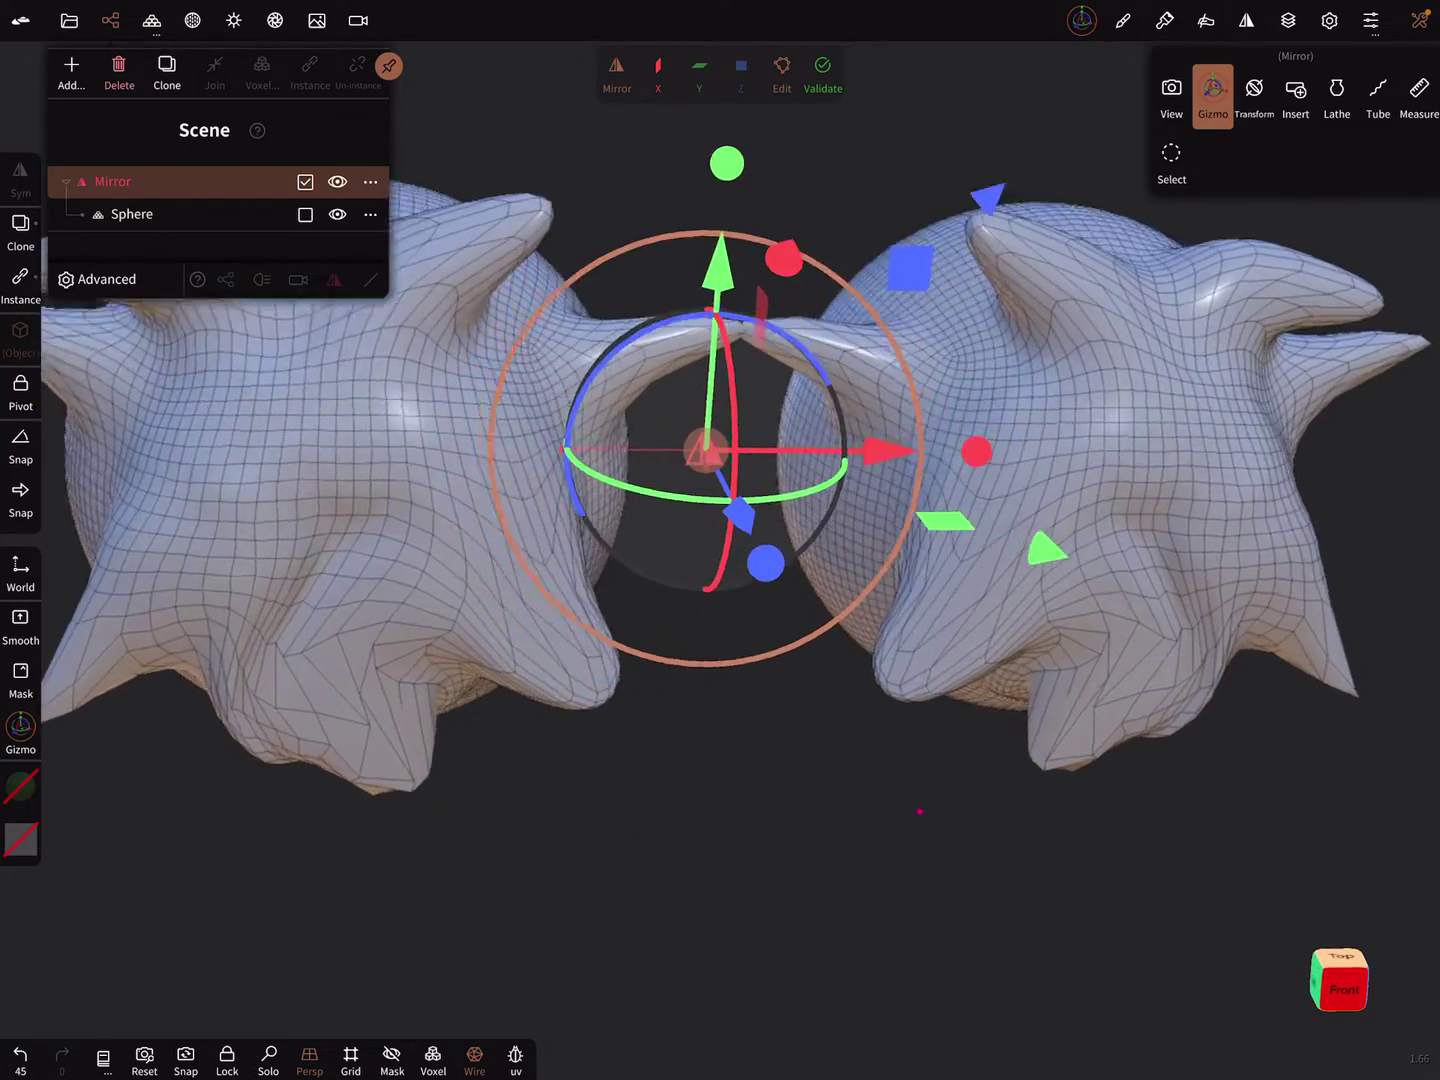
# Move the Sphere outward along X to separate the copies, then raise both.
pyautogui.moveTo(721, 900); pyautogui.dragTo(855, 788)
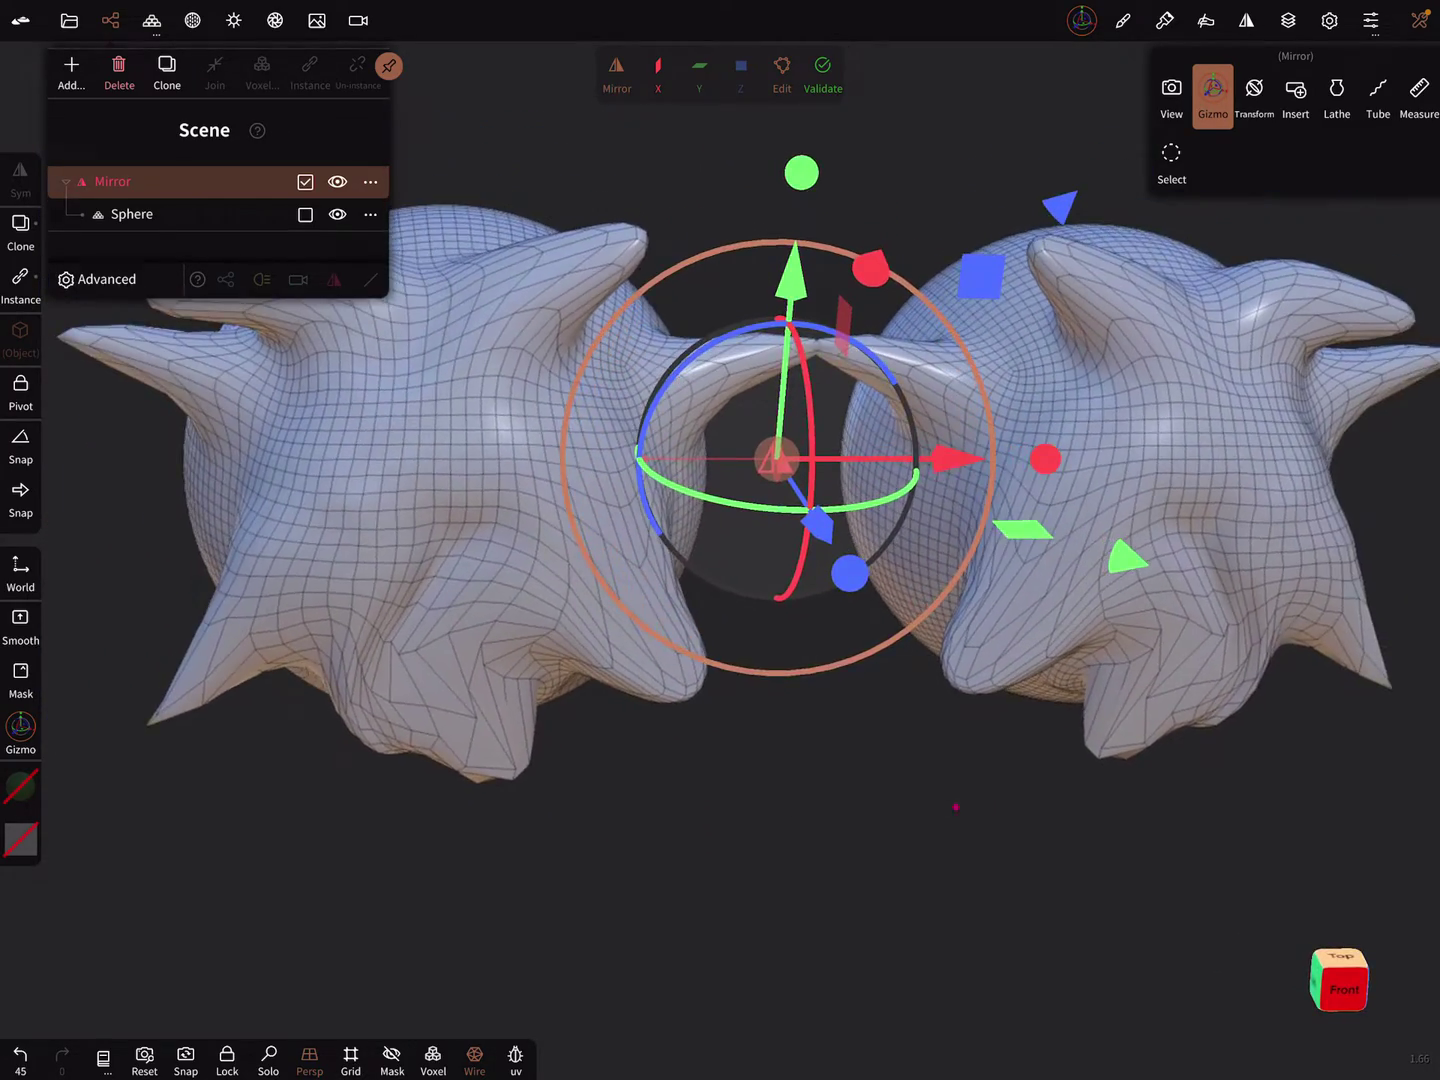
pyautogui.moveTo(720, 900); pyautogui.dragTo(788, 855)
pyautogui.click(131, 214)
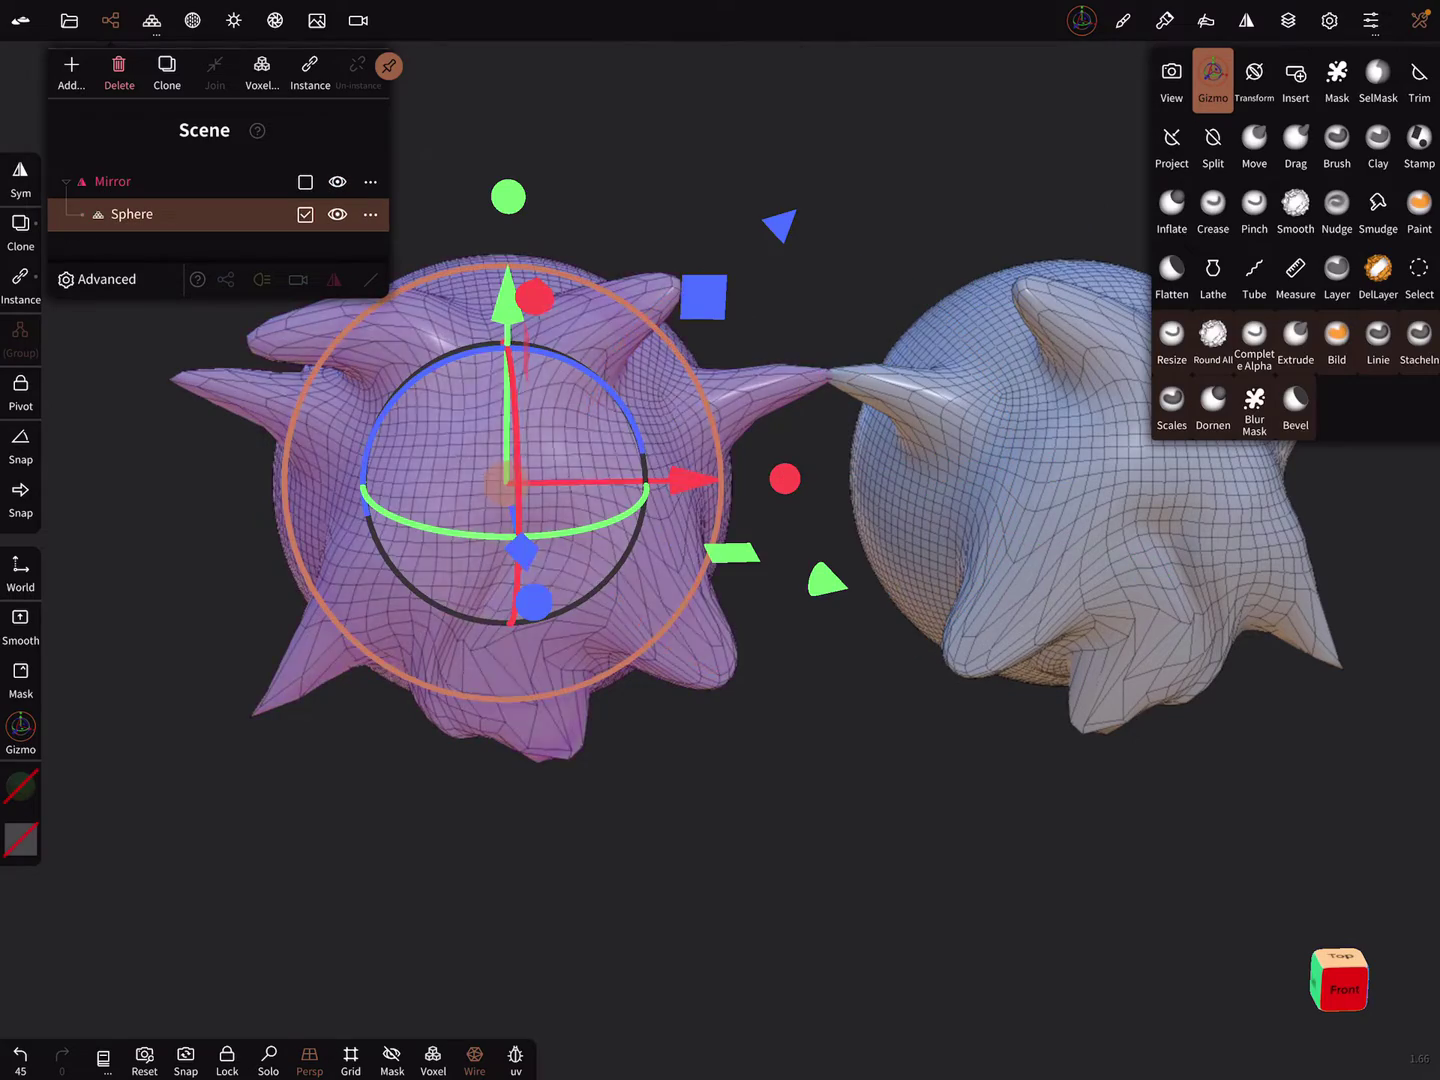
pyautogui.moveTo(962, 470); pyautogui.dragTo(658, 484)
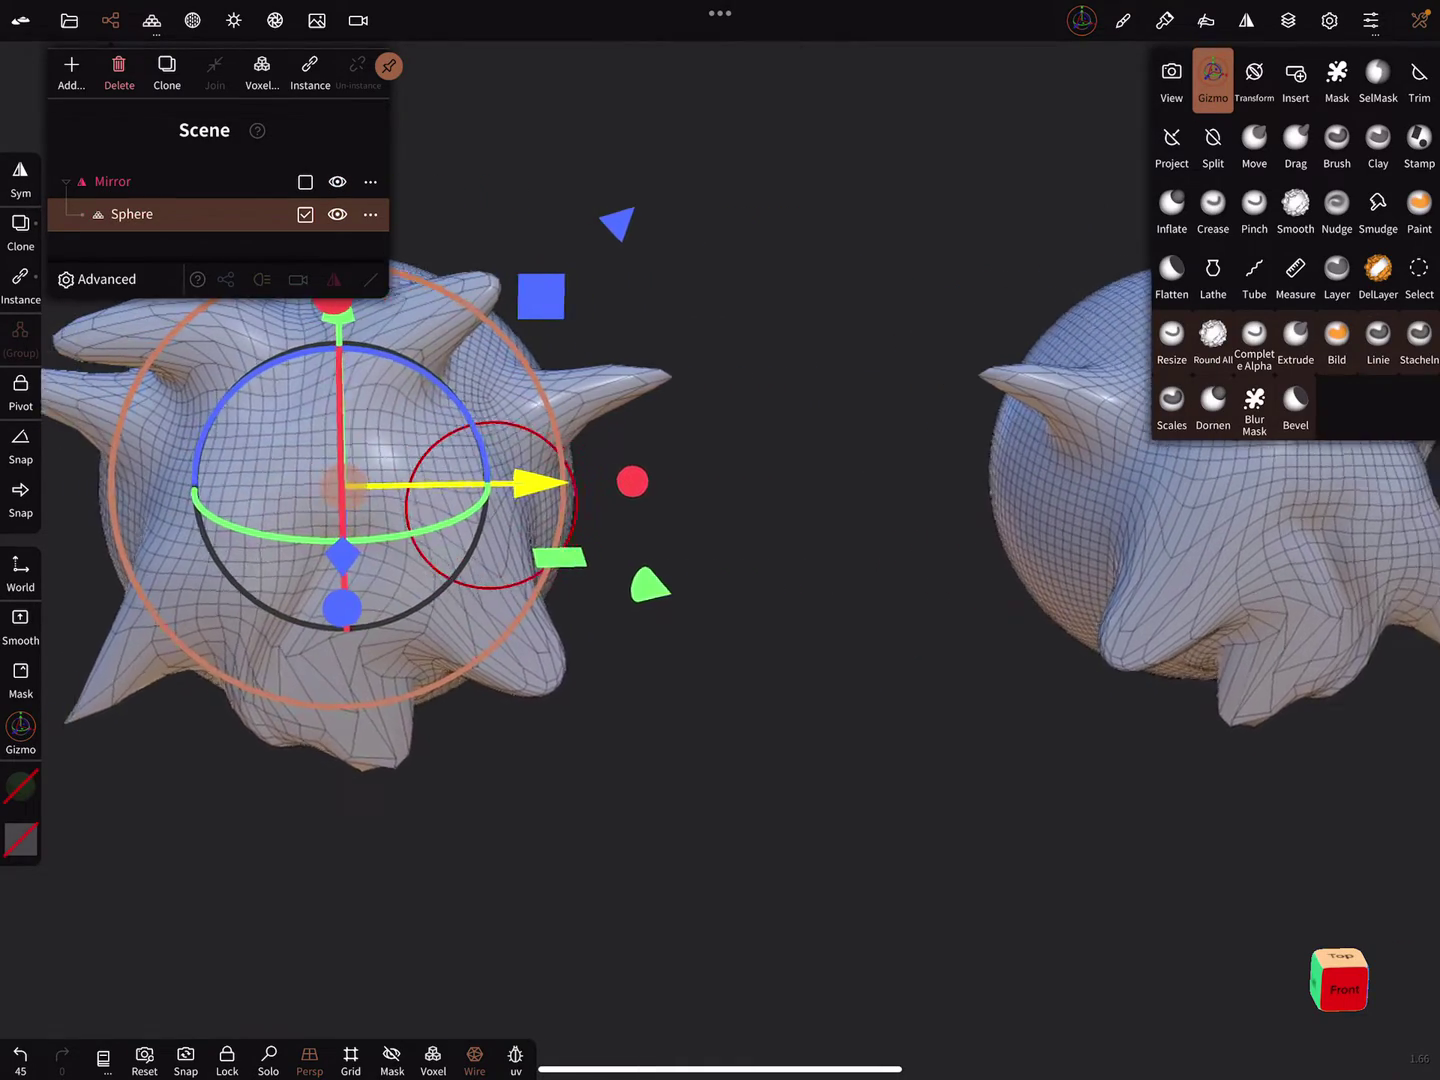
pyautogui.moveTo(528, 484); pyautogui.dragTo(585, 484)
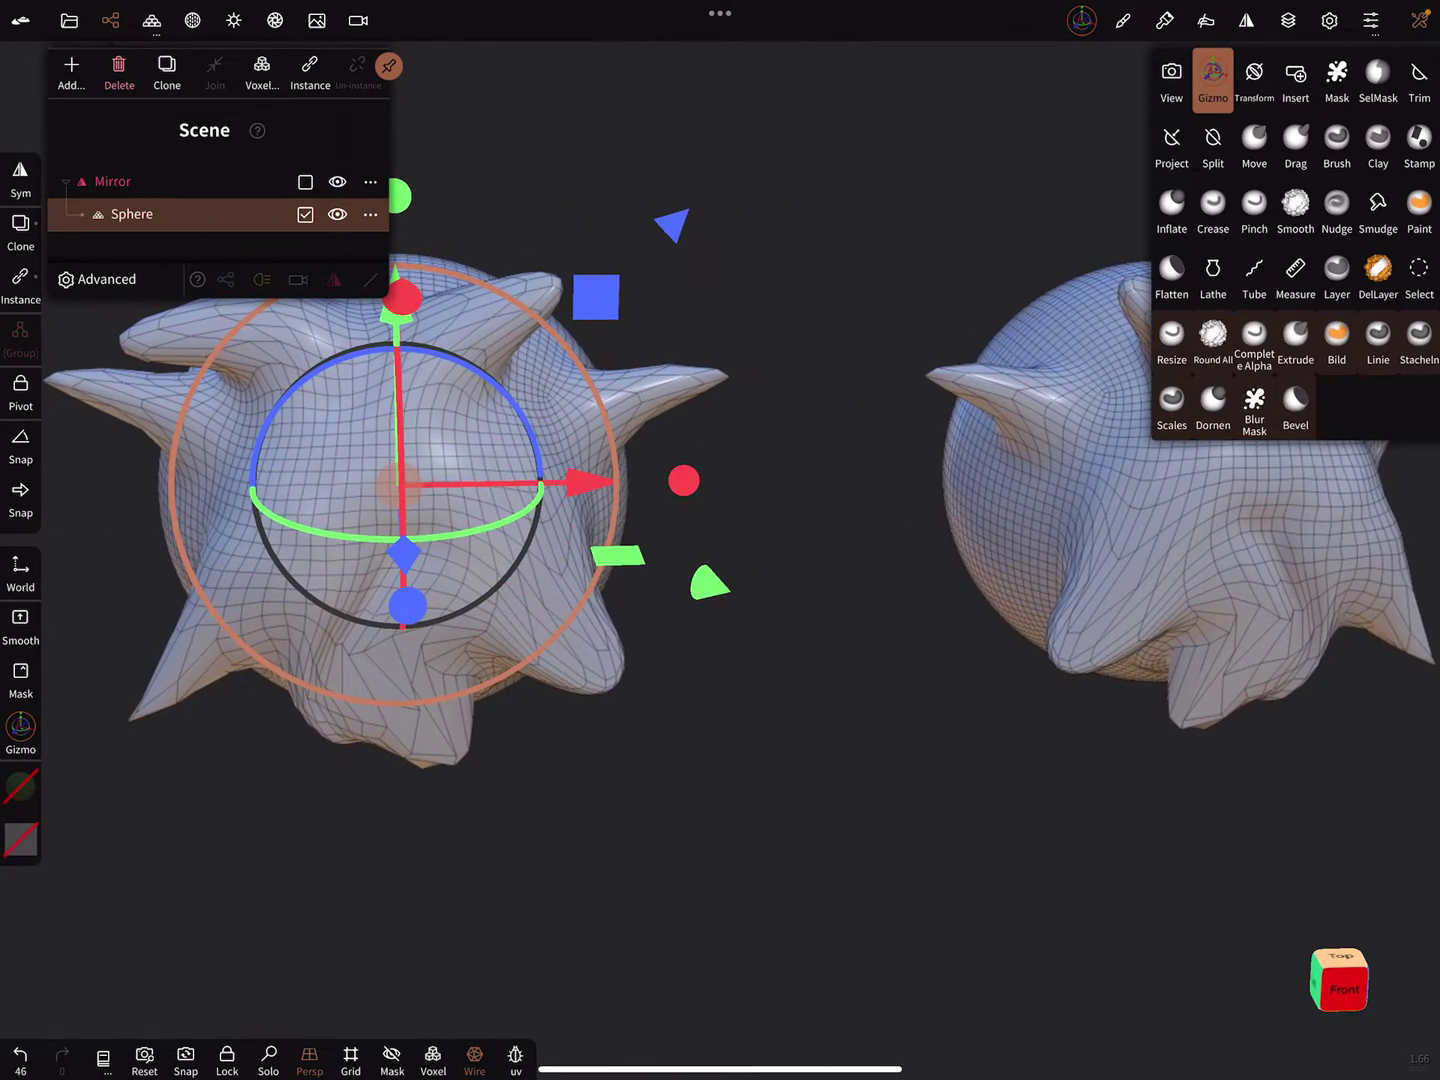
pyautogui.click(305, 181)
pyautogui.moveTo(812, 382); pyautogui.dragTo(808, 281)
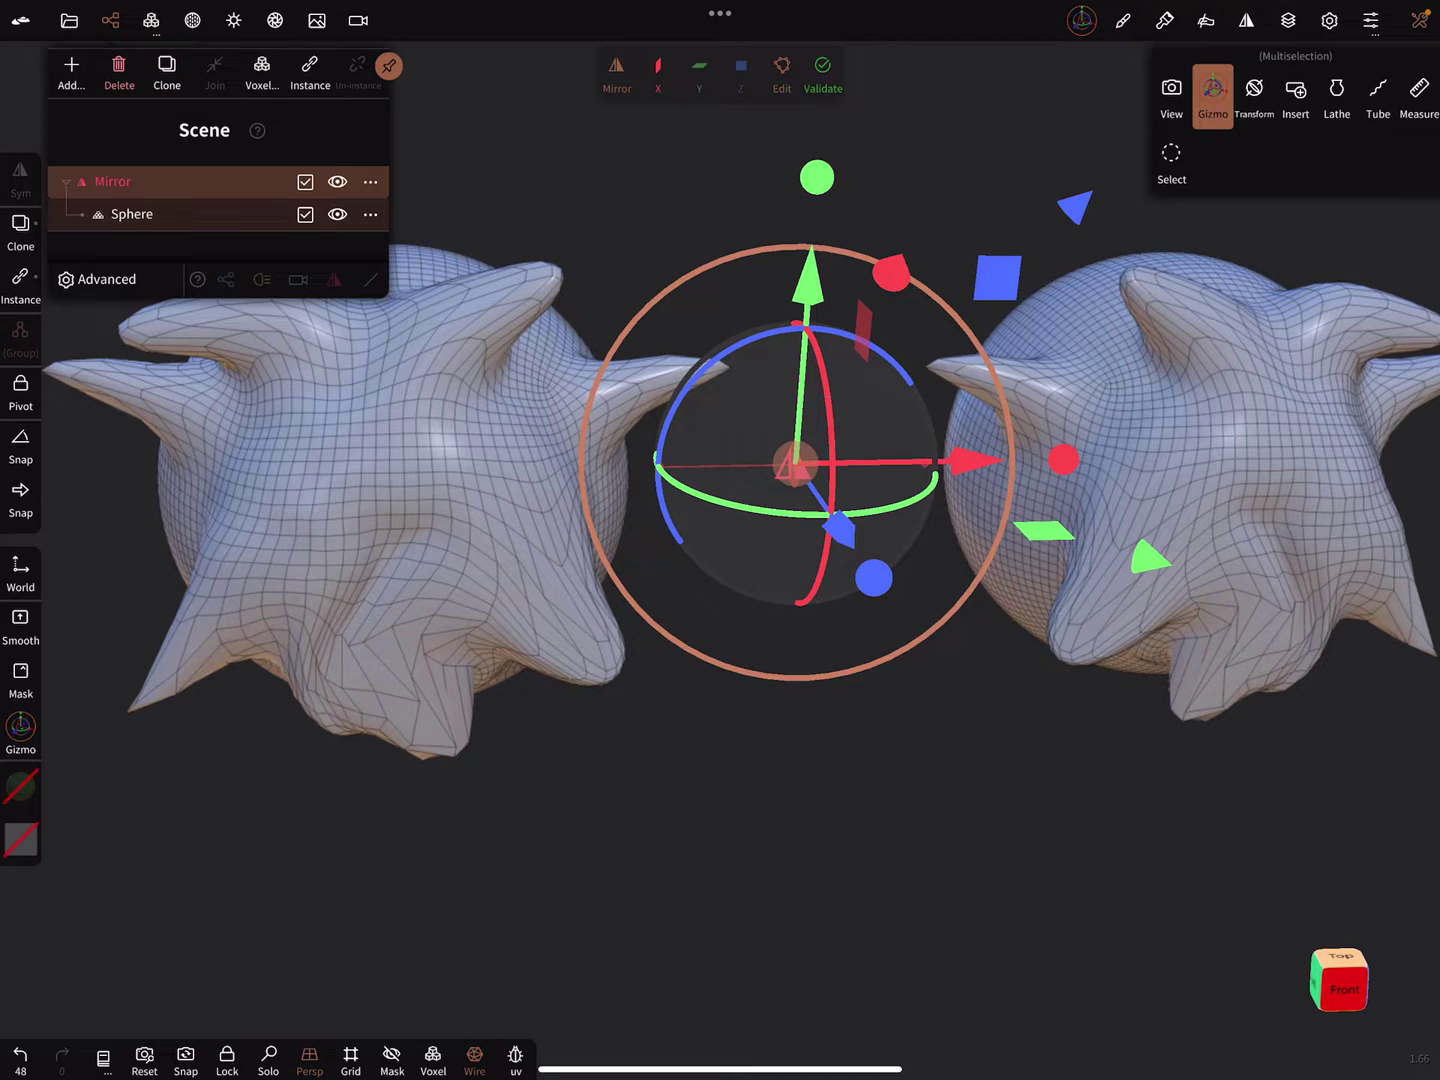
# Reselect Sphere and Mirror to adjust height, leaving only the Mirror selected.
pyautogui.click(304, 214)
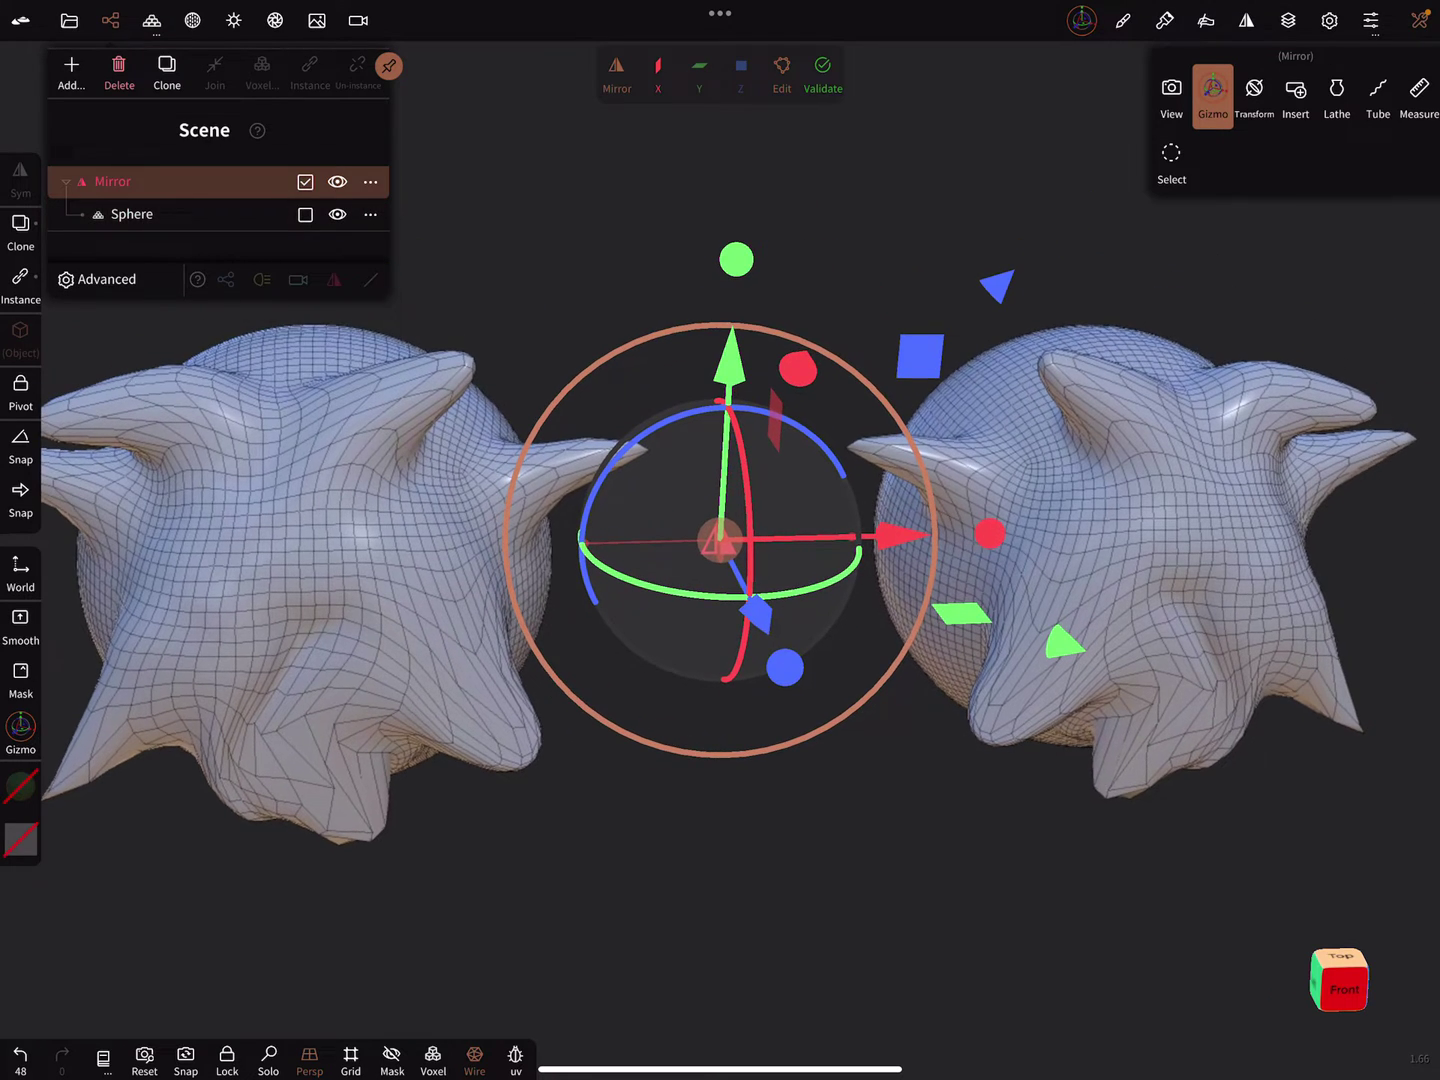
pyautogui.click(305, 214)
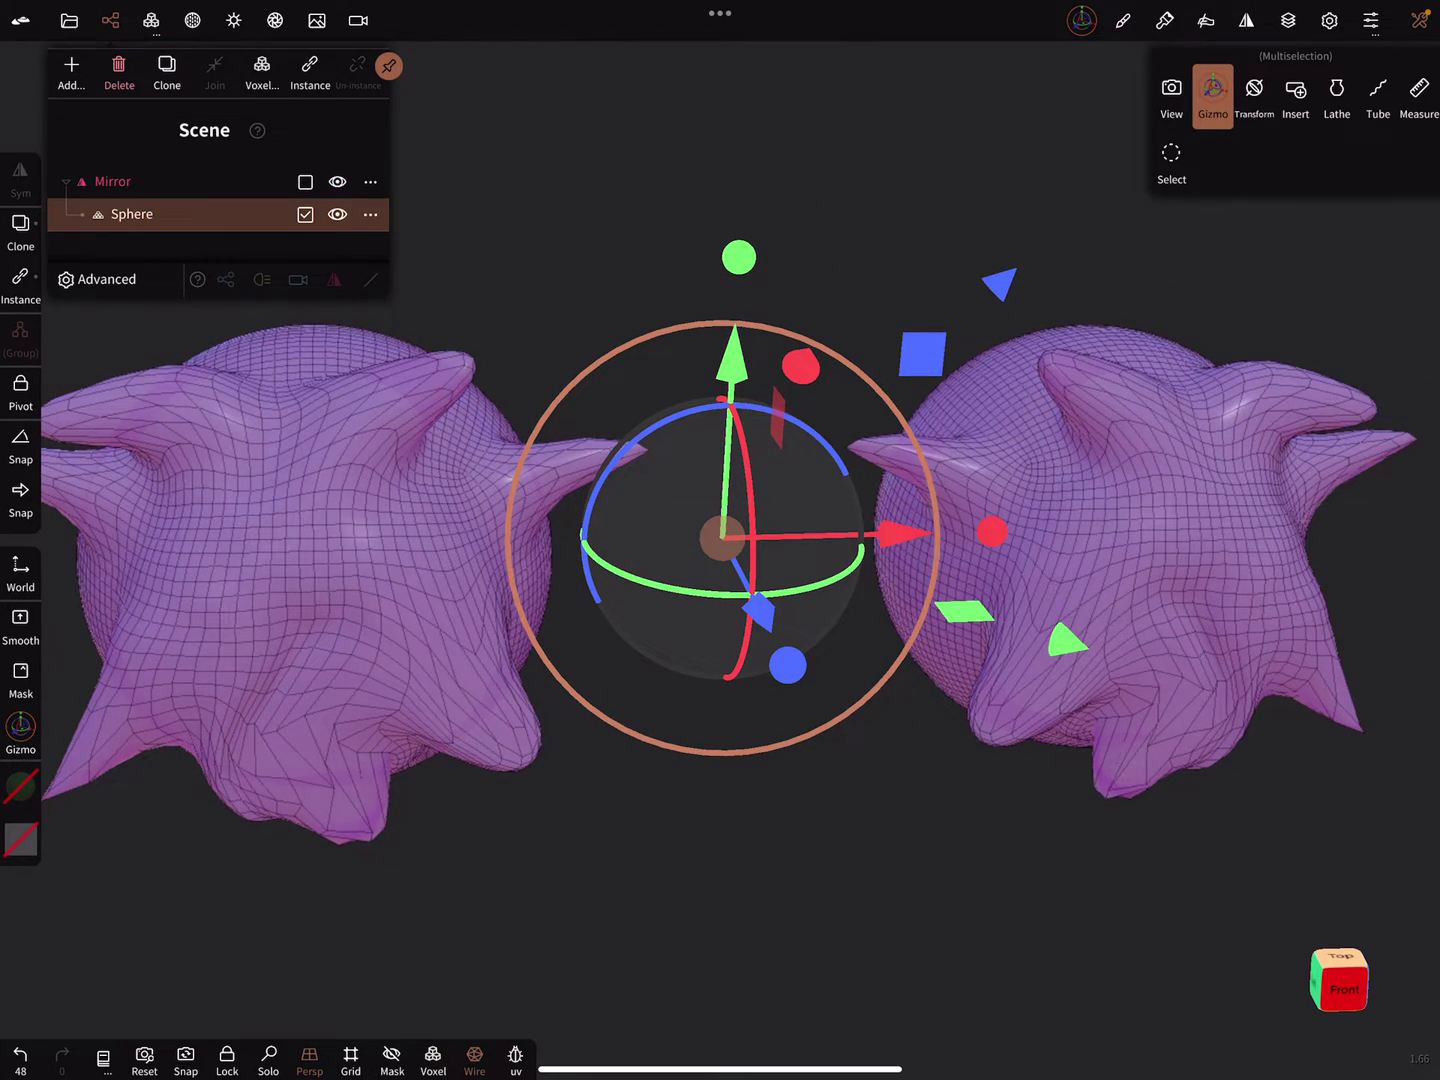
pyautogui.click(305, 182)
pyautogui.moveTo(732, 360)
pyautogui.mouseDown()
pyautogui.moveTo(734, 331)
pyautogui.moveTo(729, 403)
pyautogui.mouseUp()
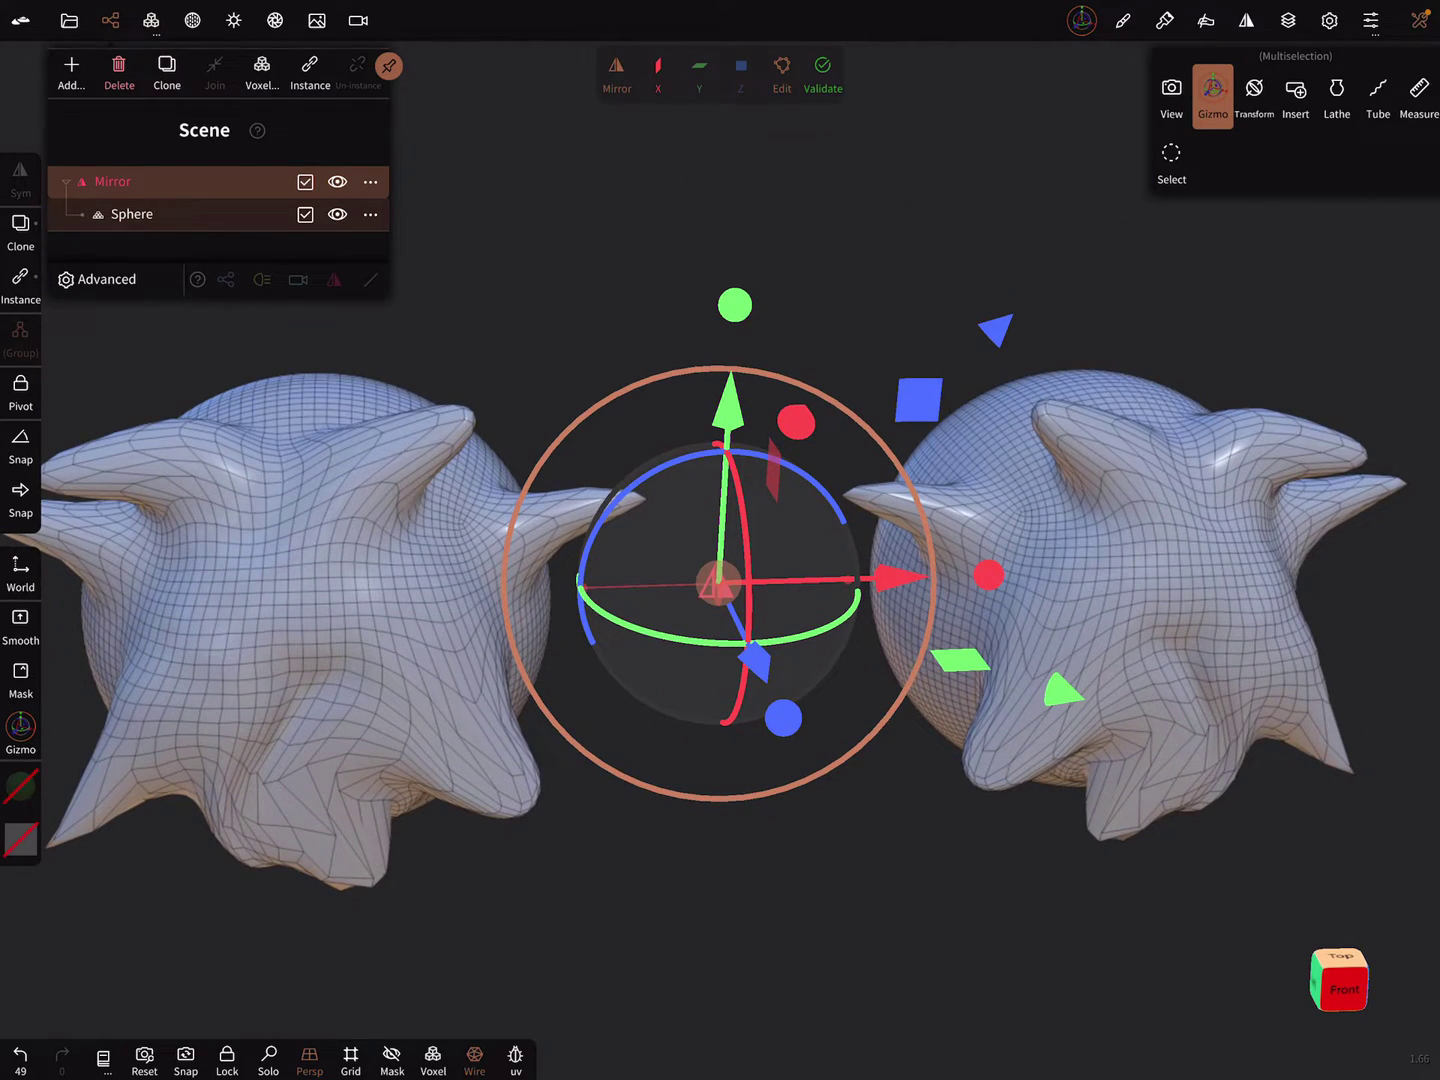
pyautogui.click(305, 214)
pyautogui.moveTo(732, 360); pyautogui.dragTo(734, 270)
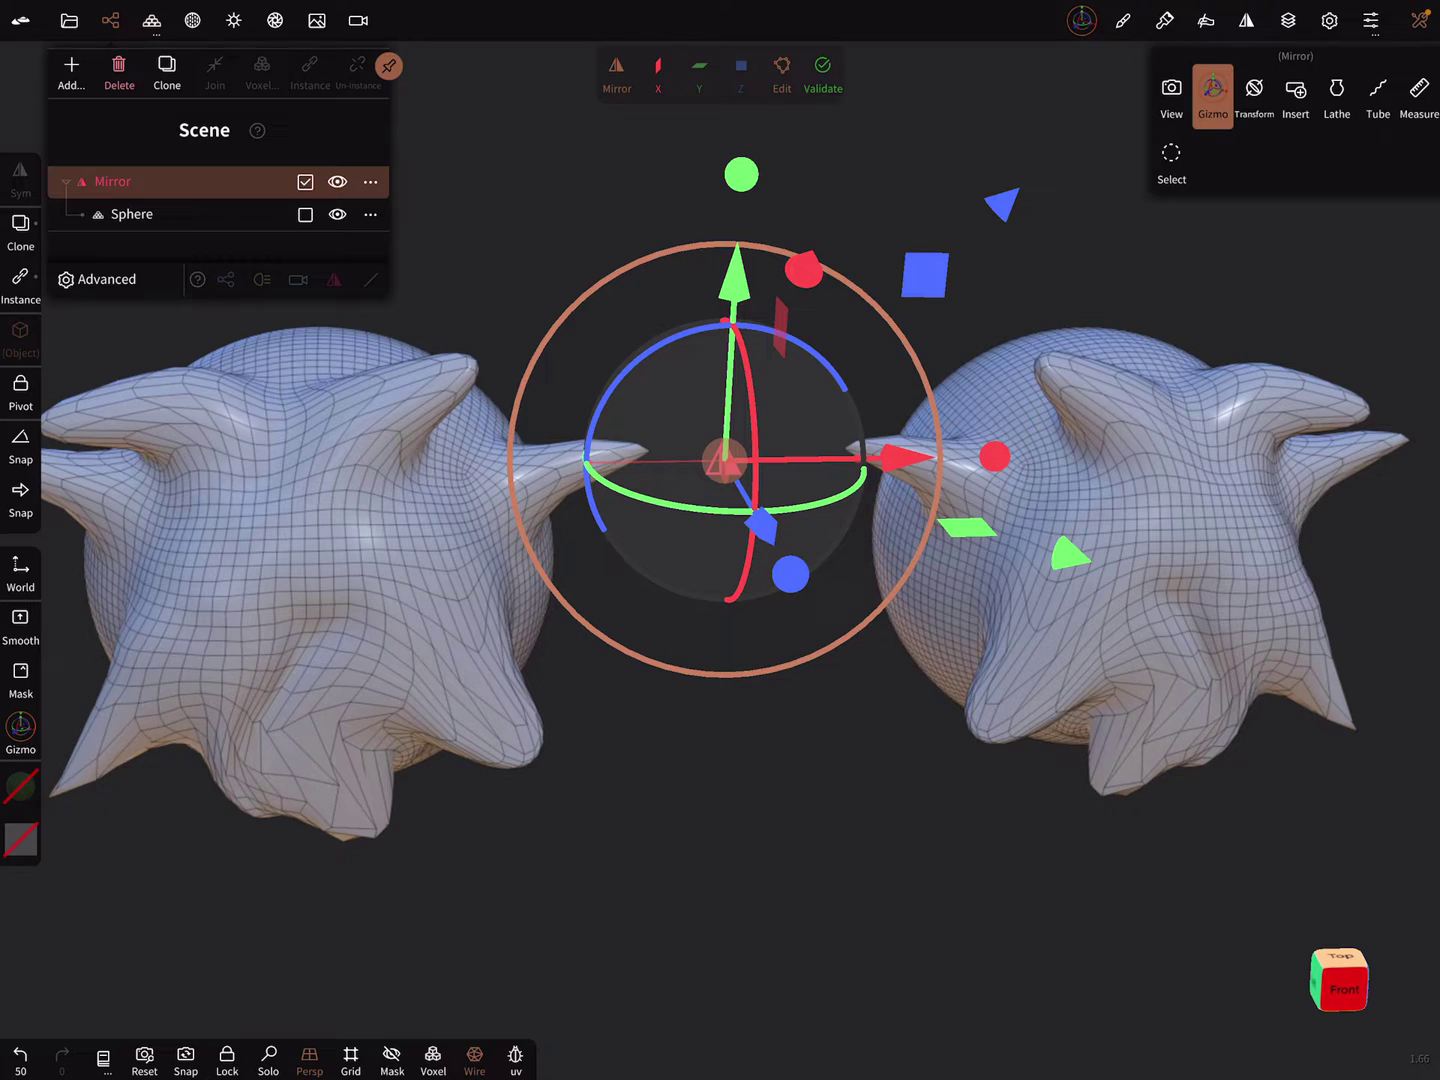
# Try the Gizmo Target as Vertex, then Object, nudging the pair each time.
pyautogui.click(21, 338)
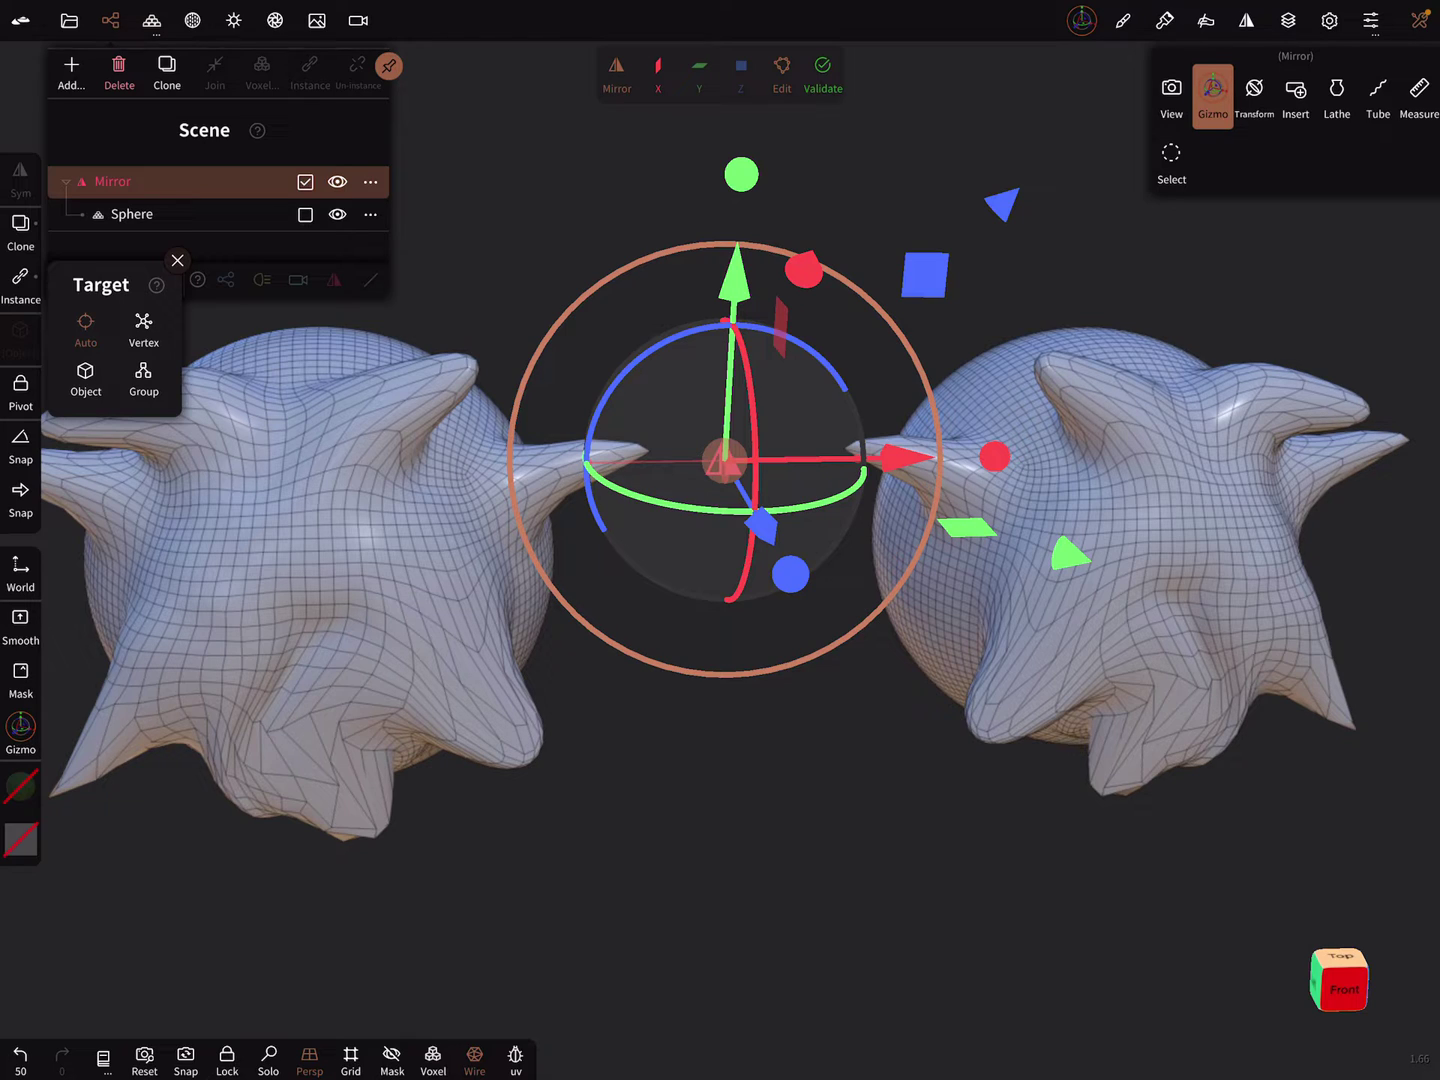
pyautogui.click(143, 328)
pyautogui.moveTo(734, 292); pyautogui.dragTo(734, 281)
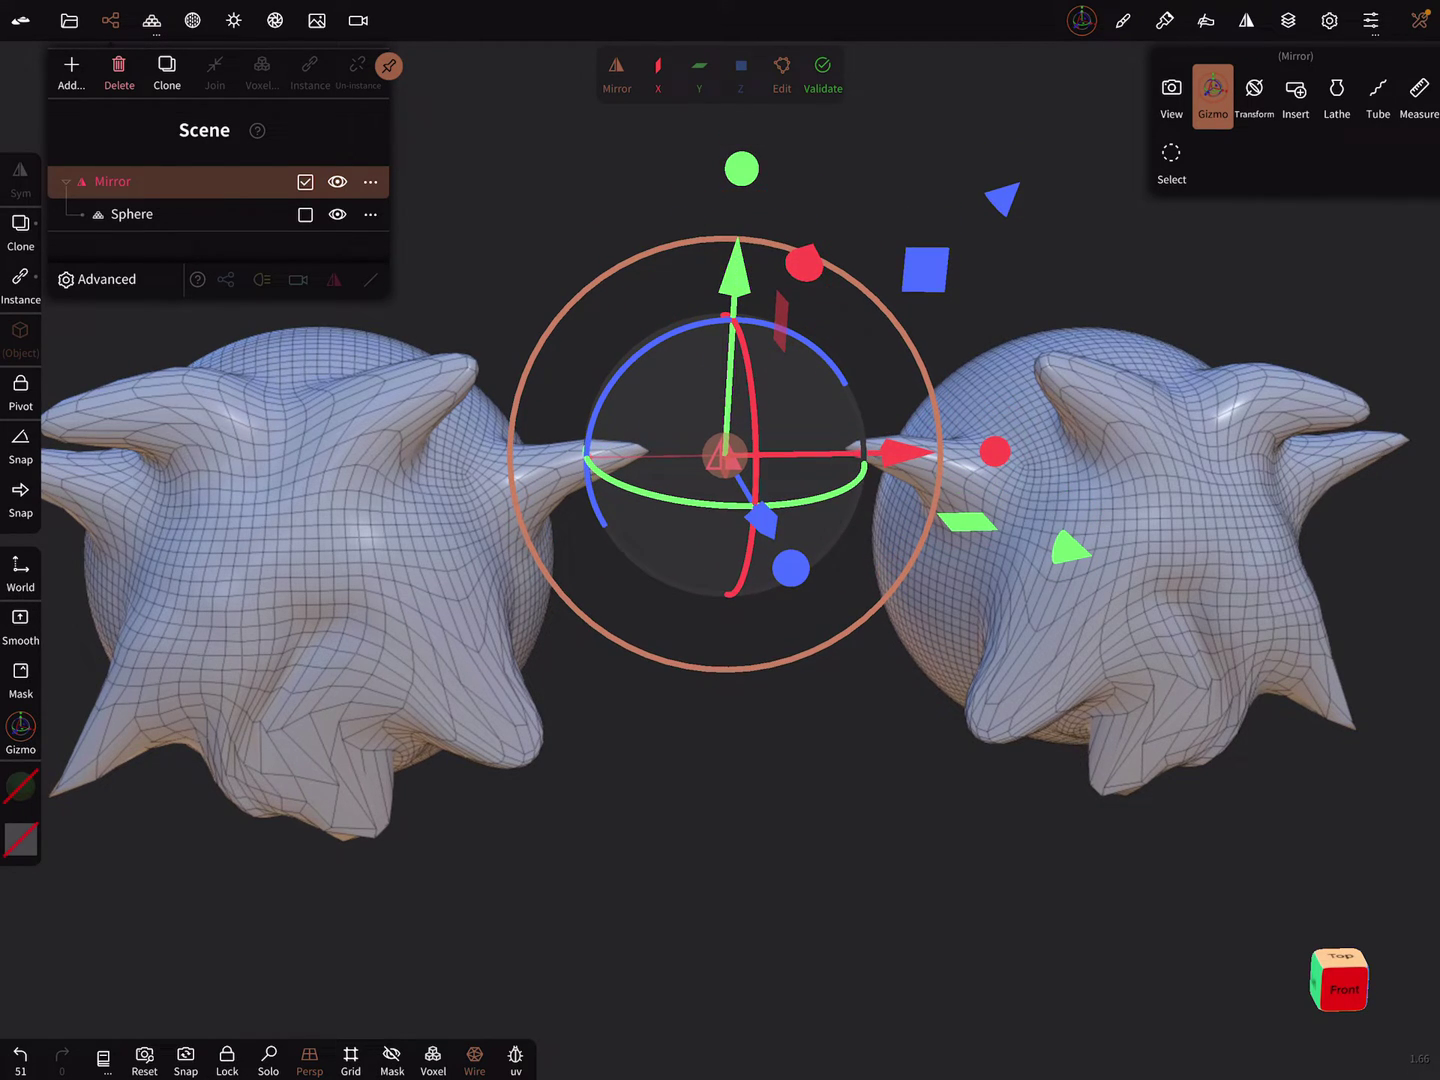
pyautogui.click(21, 337)
pyautogui.click(86, 379)
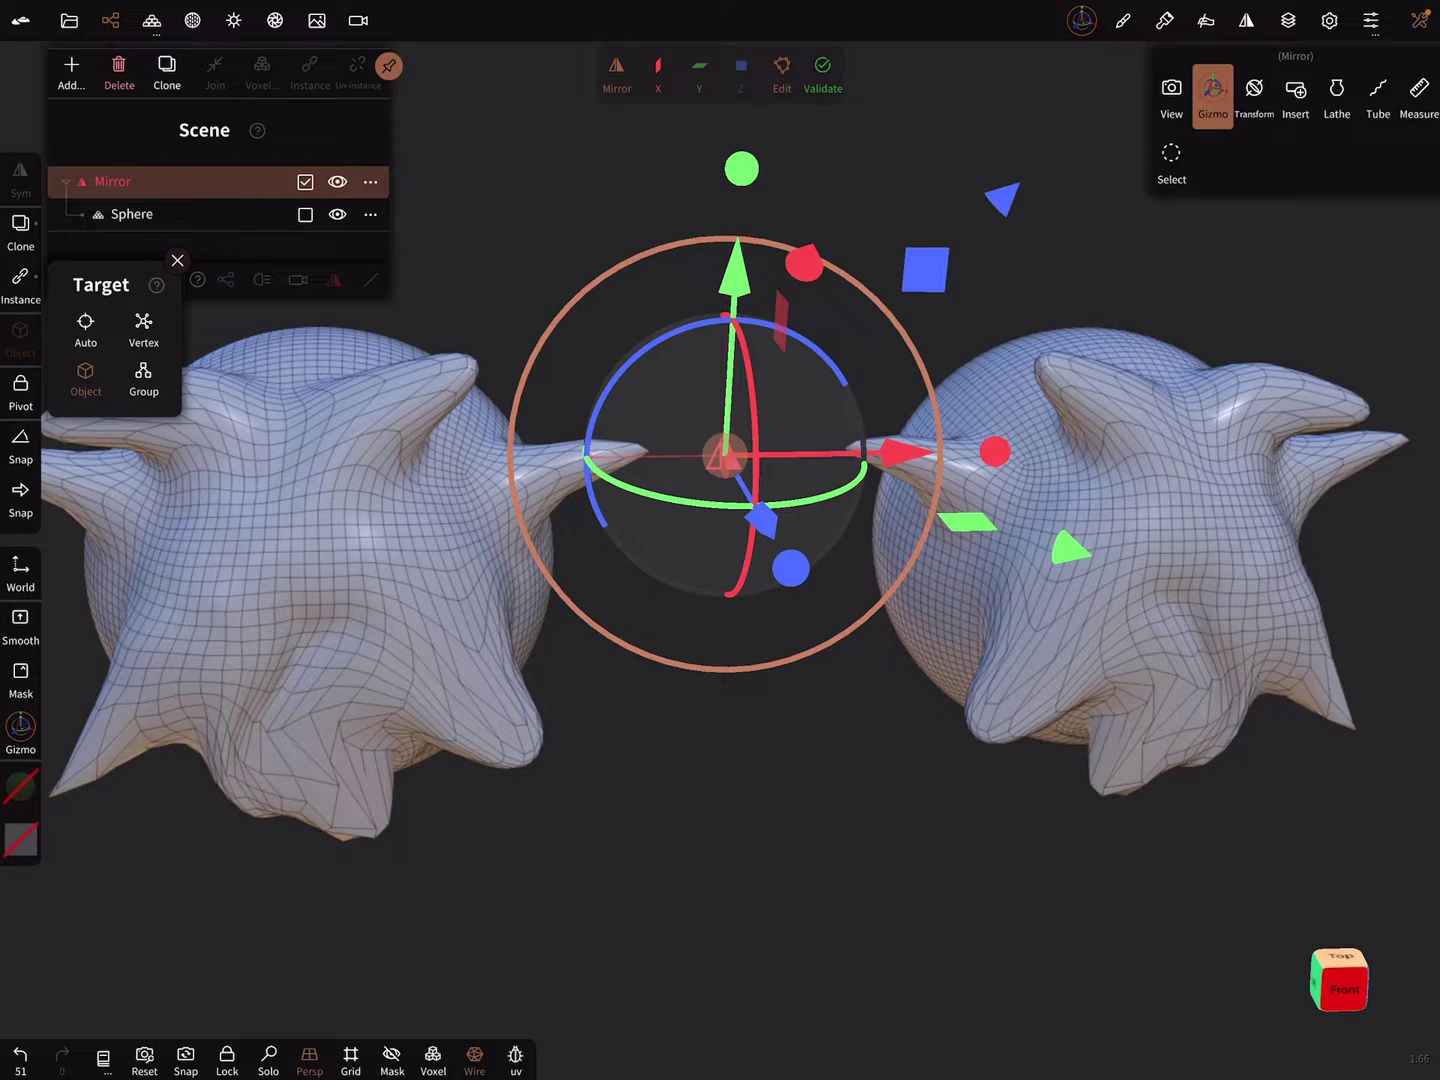
pyautogui.moveTo(734, 281); pyautogui.dragTo(734, 293)
# With Group target, slim and move the copies together, then set target back to Auto.
pyautogui.click(21, 337)
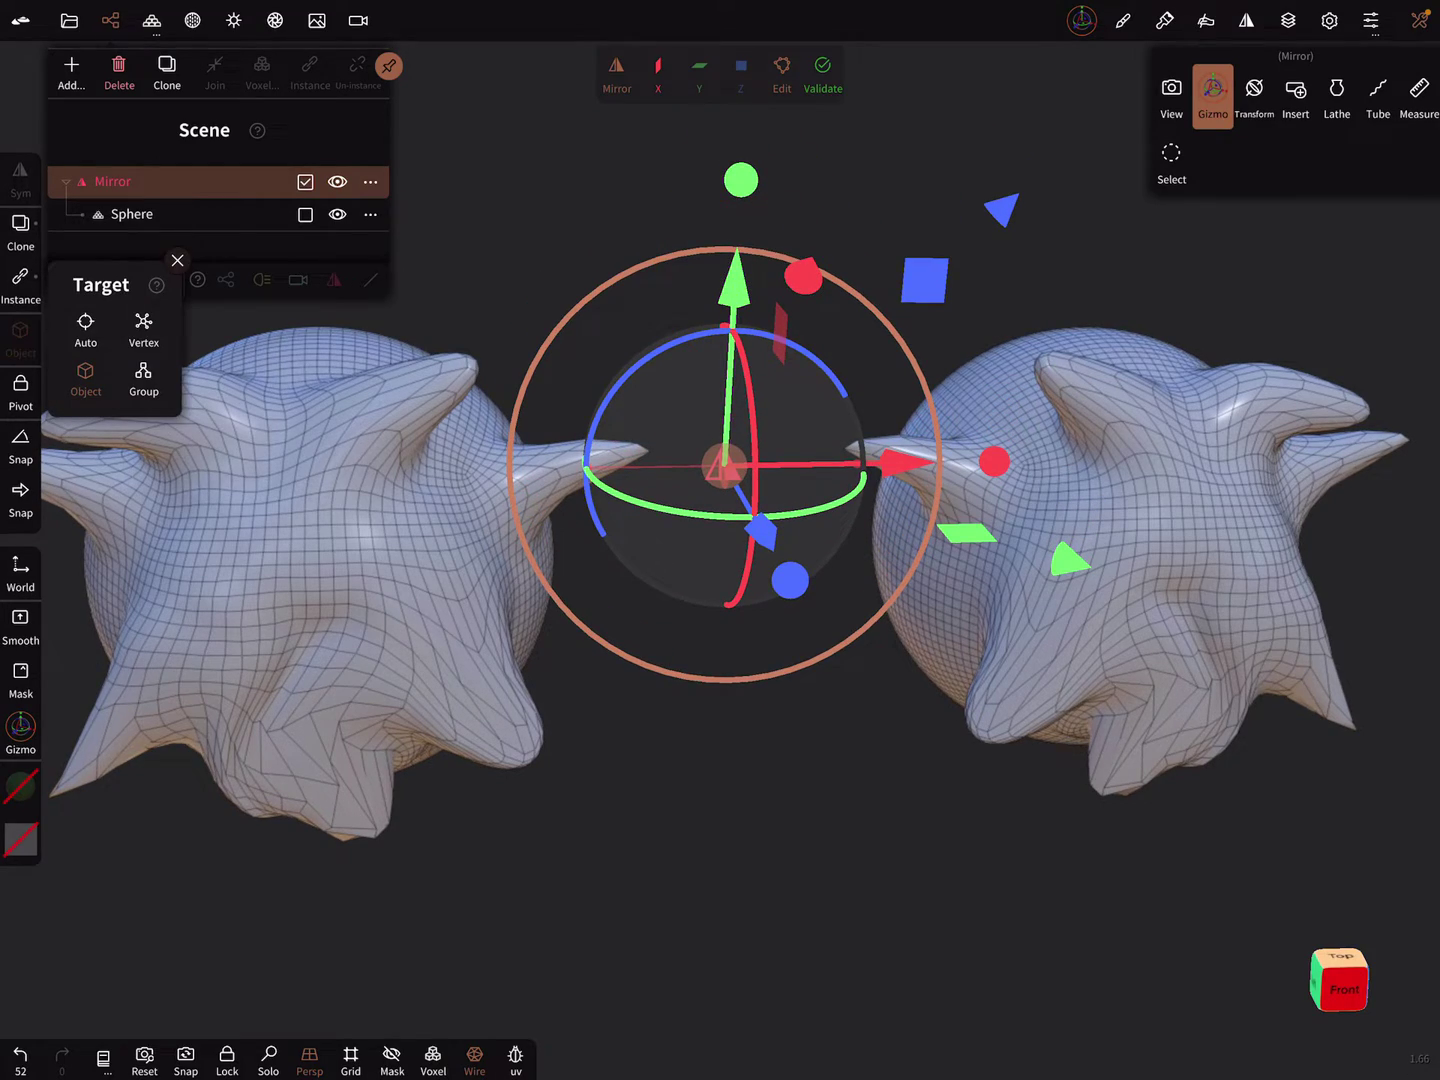
pyautogui.click(177, 261)
pyautogui.moveTo(734, 281)
pyautogui.mouseDown()
pyautogui.moveTo(726, 411)
pyautogui.moveTo(729, 382)
pyautogui.mouseUp()
pyautogui.moveTo(987, 555)
pyautogui.mouseDown()
pyautogui.moveTo(1080, 555)
pyautogui.moveTo(923, 555)
pyautogui.mouseUp()
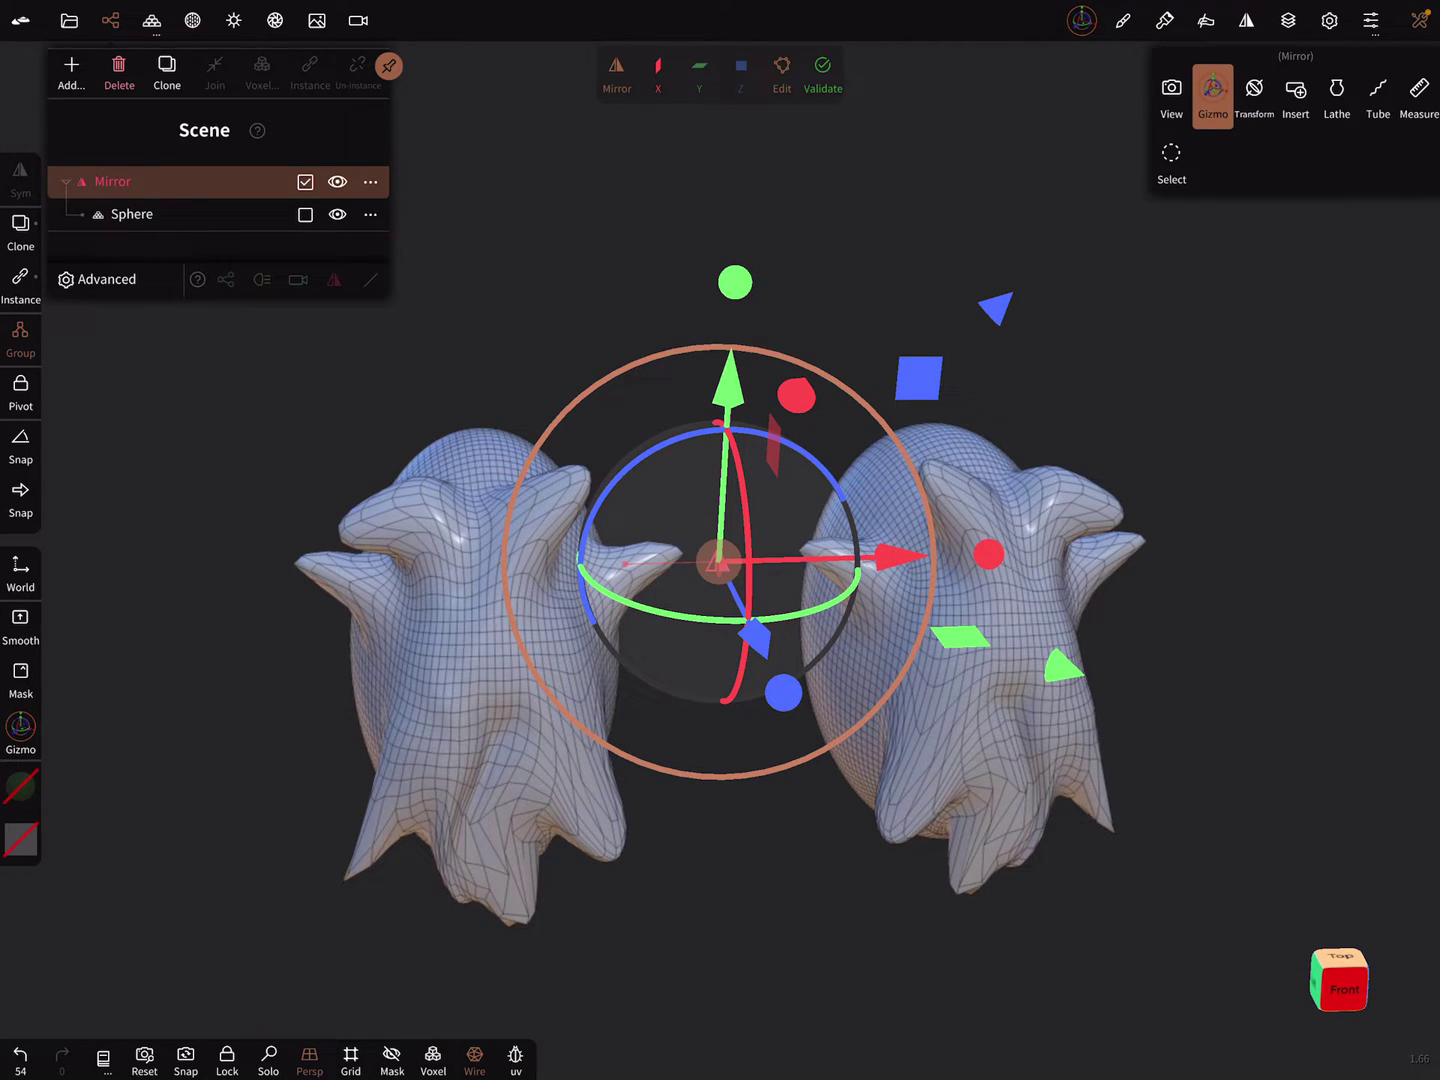
pyautogui.click(21, 337)
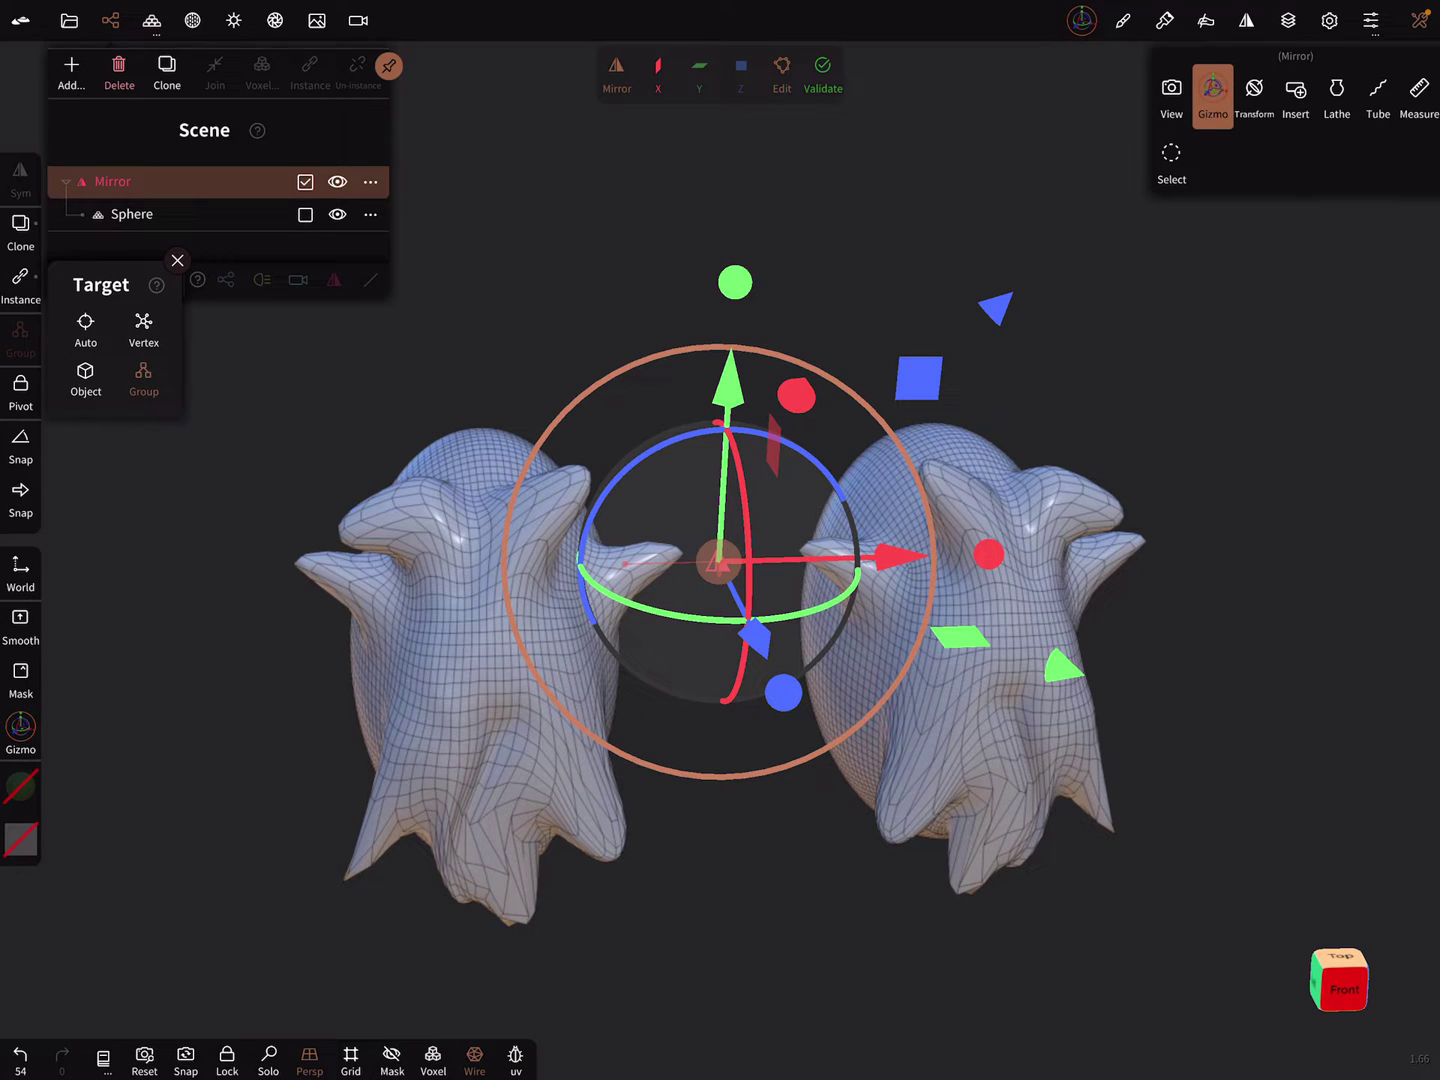
pyautogui.click(86, 329)
pyautogui.moveTo(729, 382); pyautogui.dragTo(726, 439)
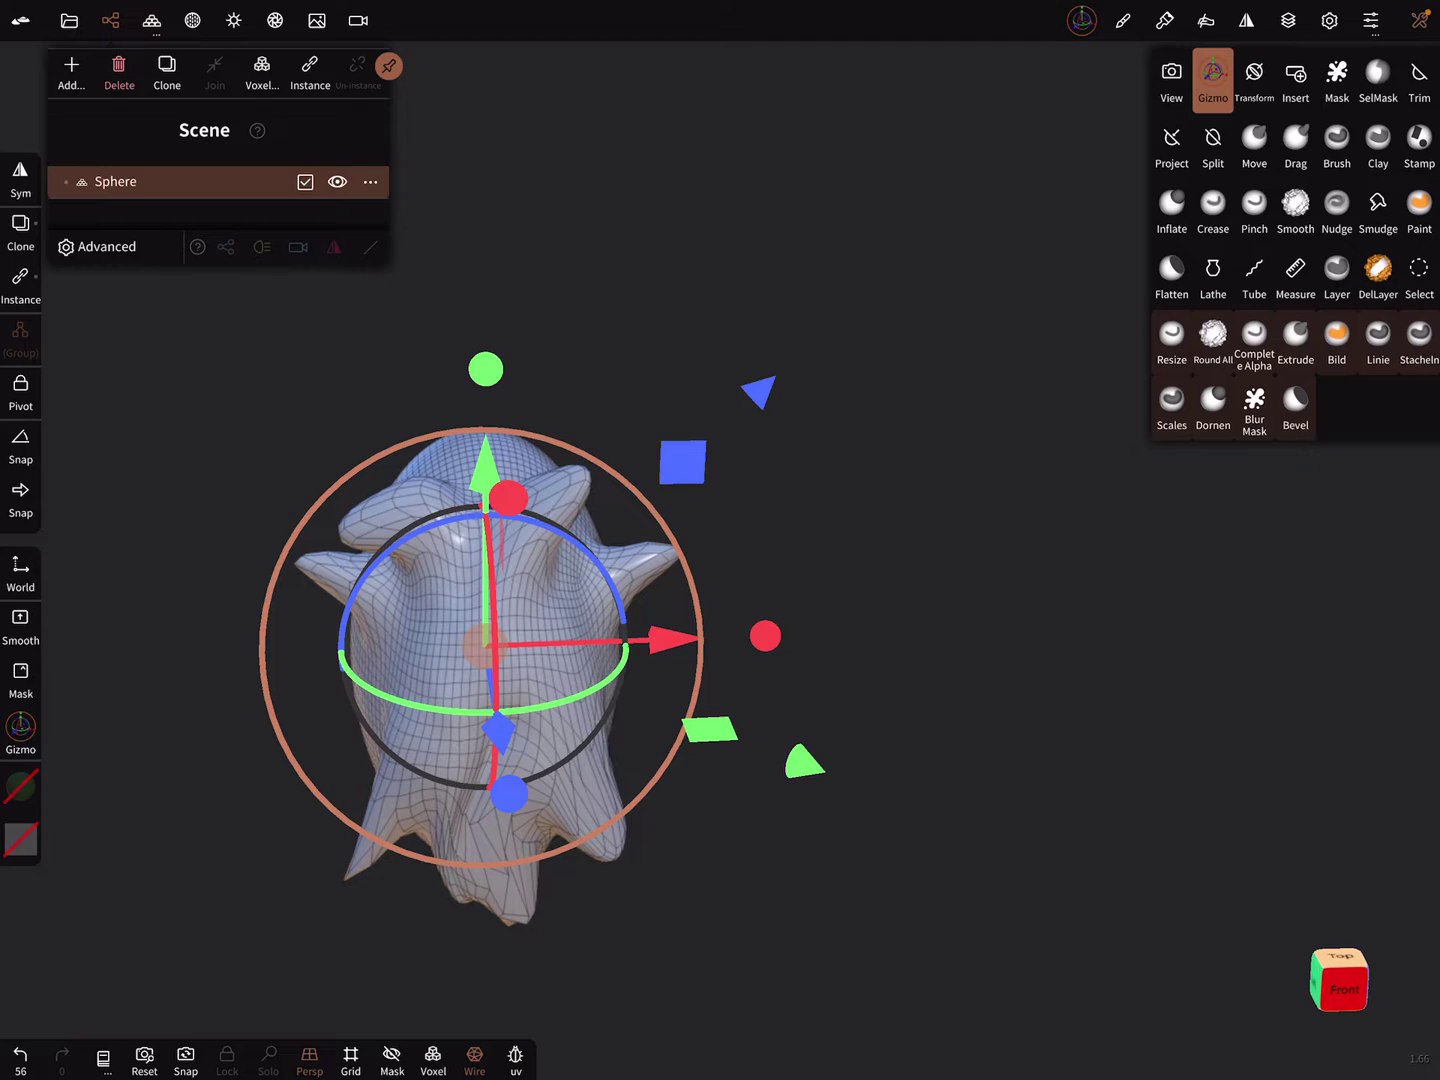
# Add a Radial repeater, raise its count from 4 to 7, and select the Sphere.
pyautogui.click(71, 67)
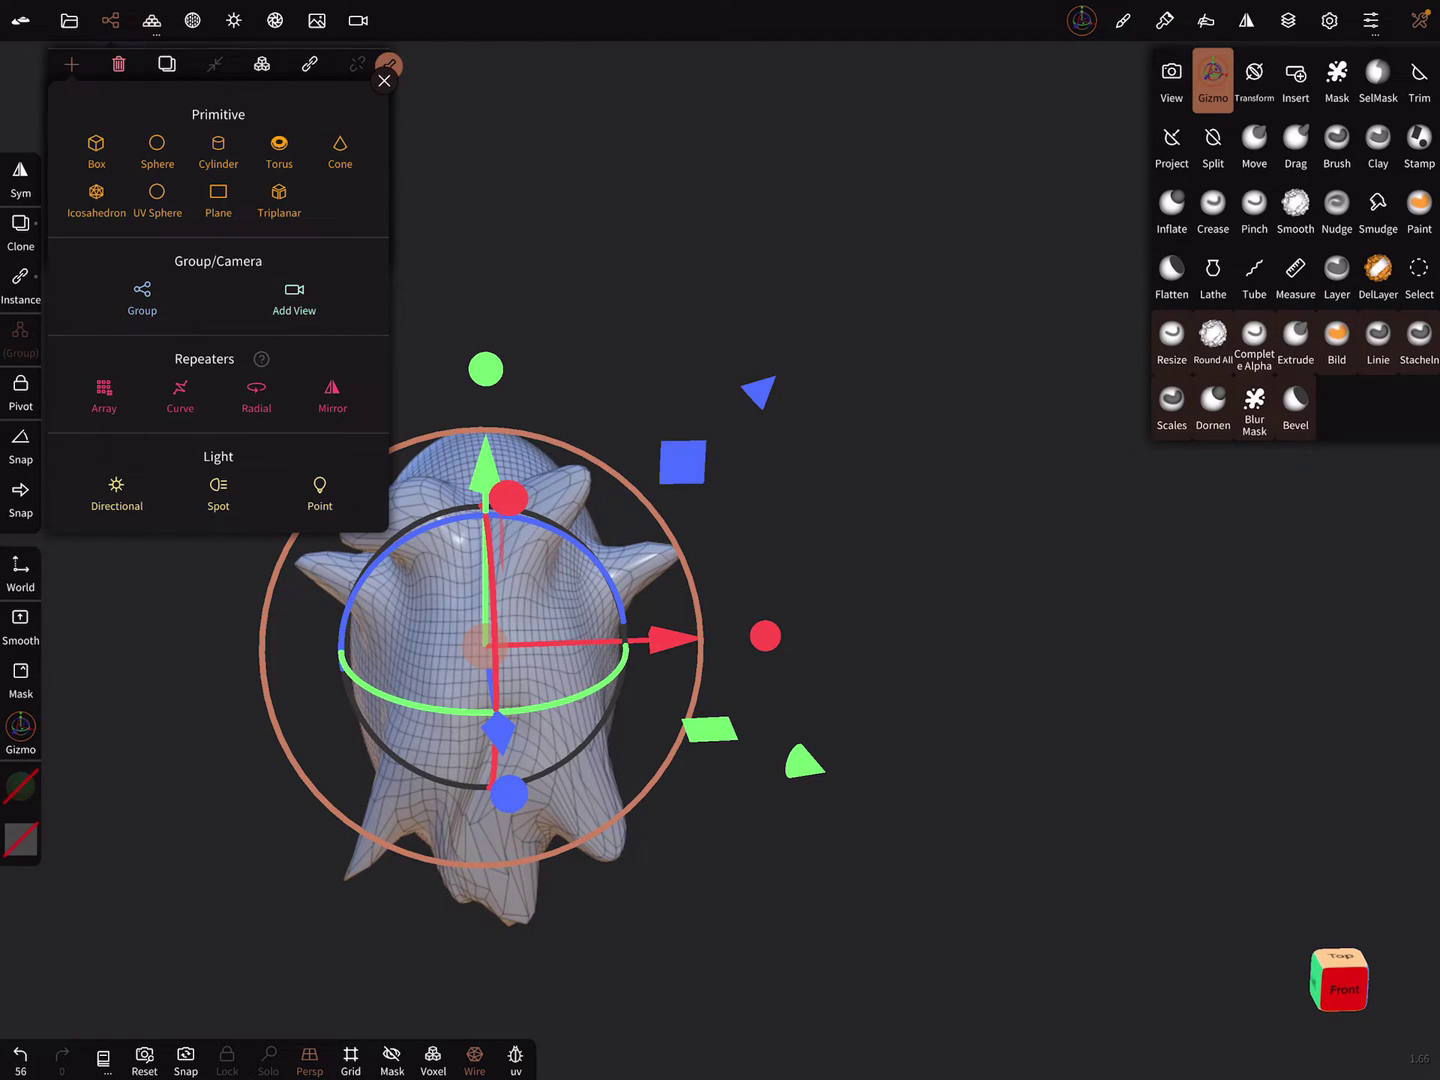
pyautogui.click(255, 393)
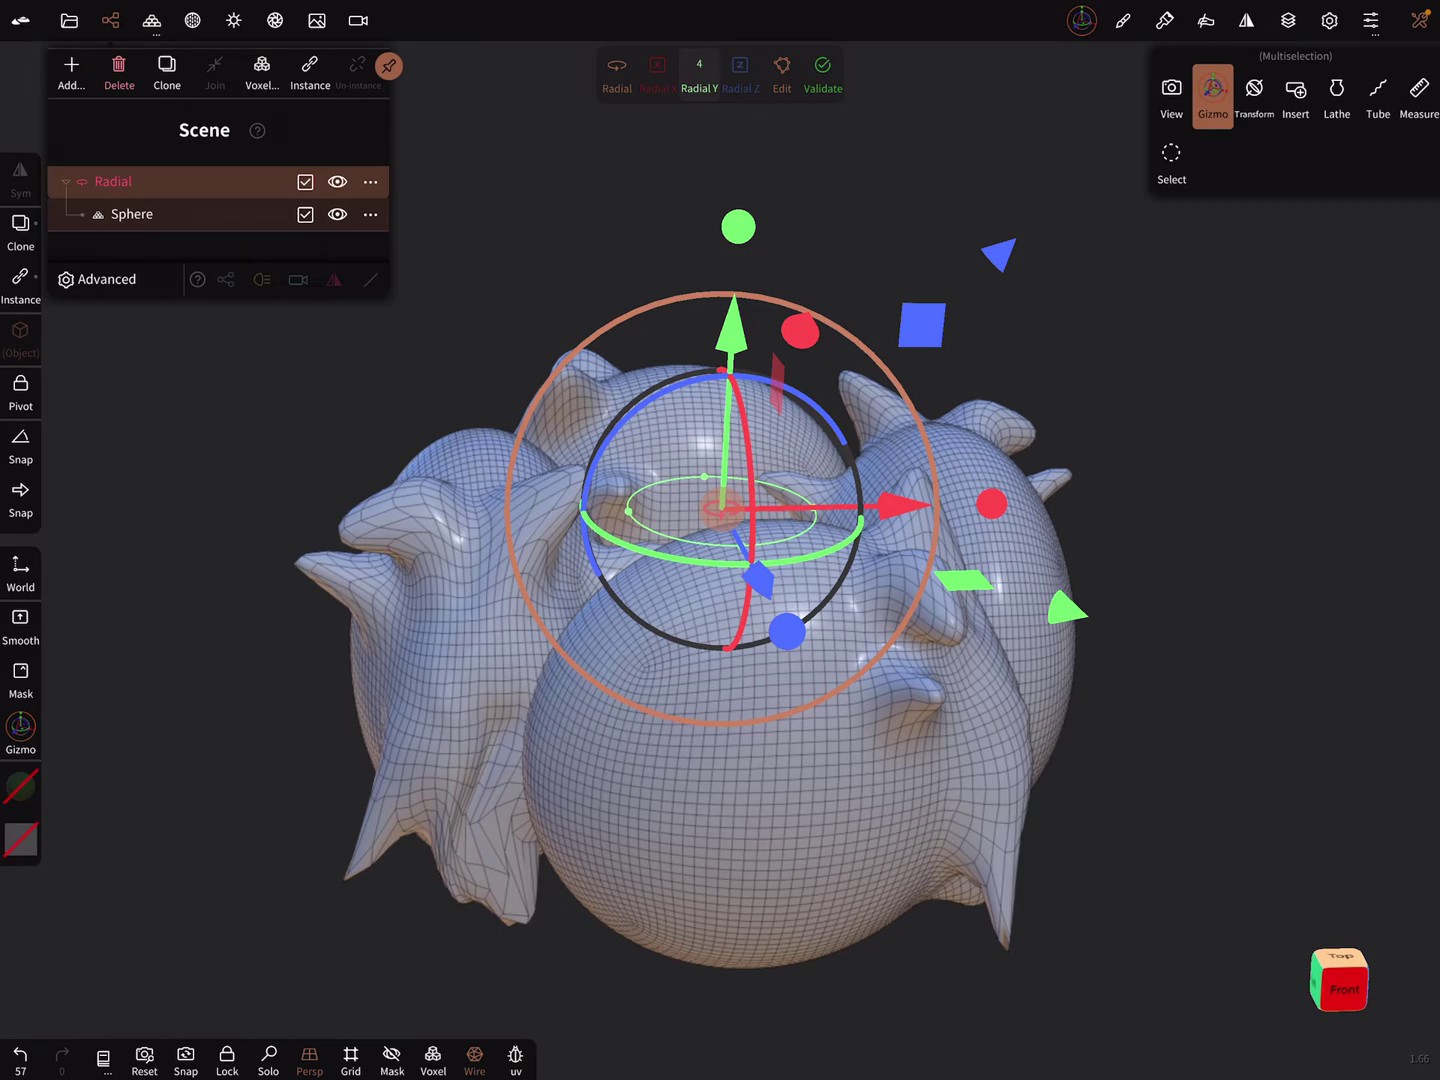
pyautogui.moveTo(720, 675); pyautogui.dragTo(697, 506, button='middle')
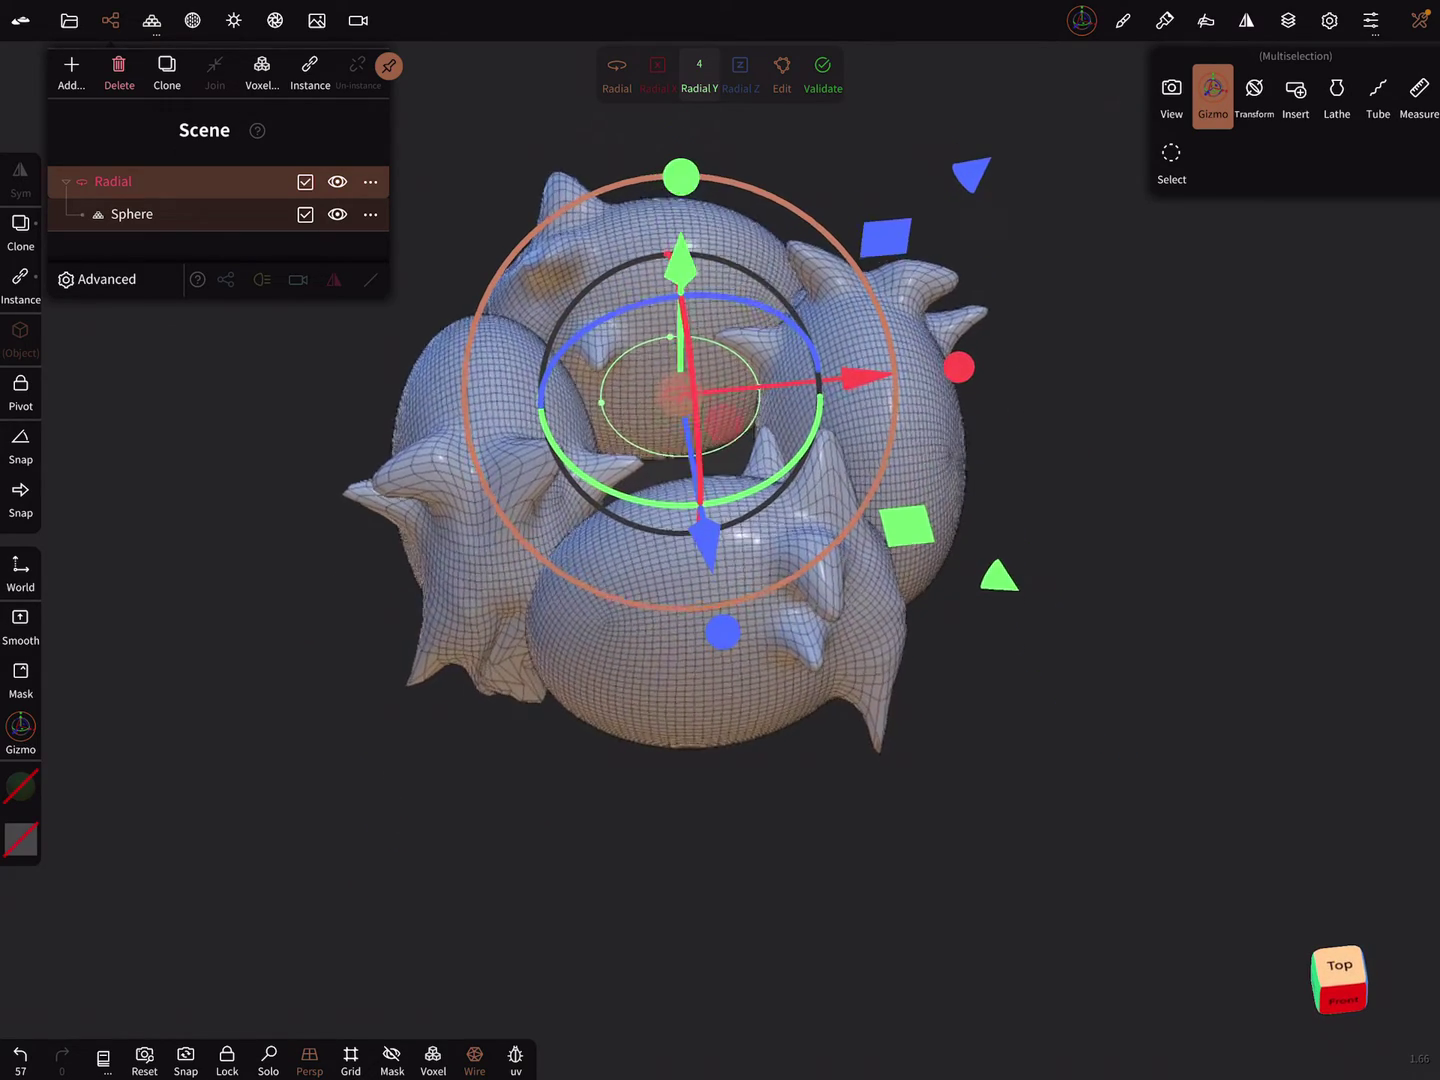
pyautogui.scroll(2, 720, 450)
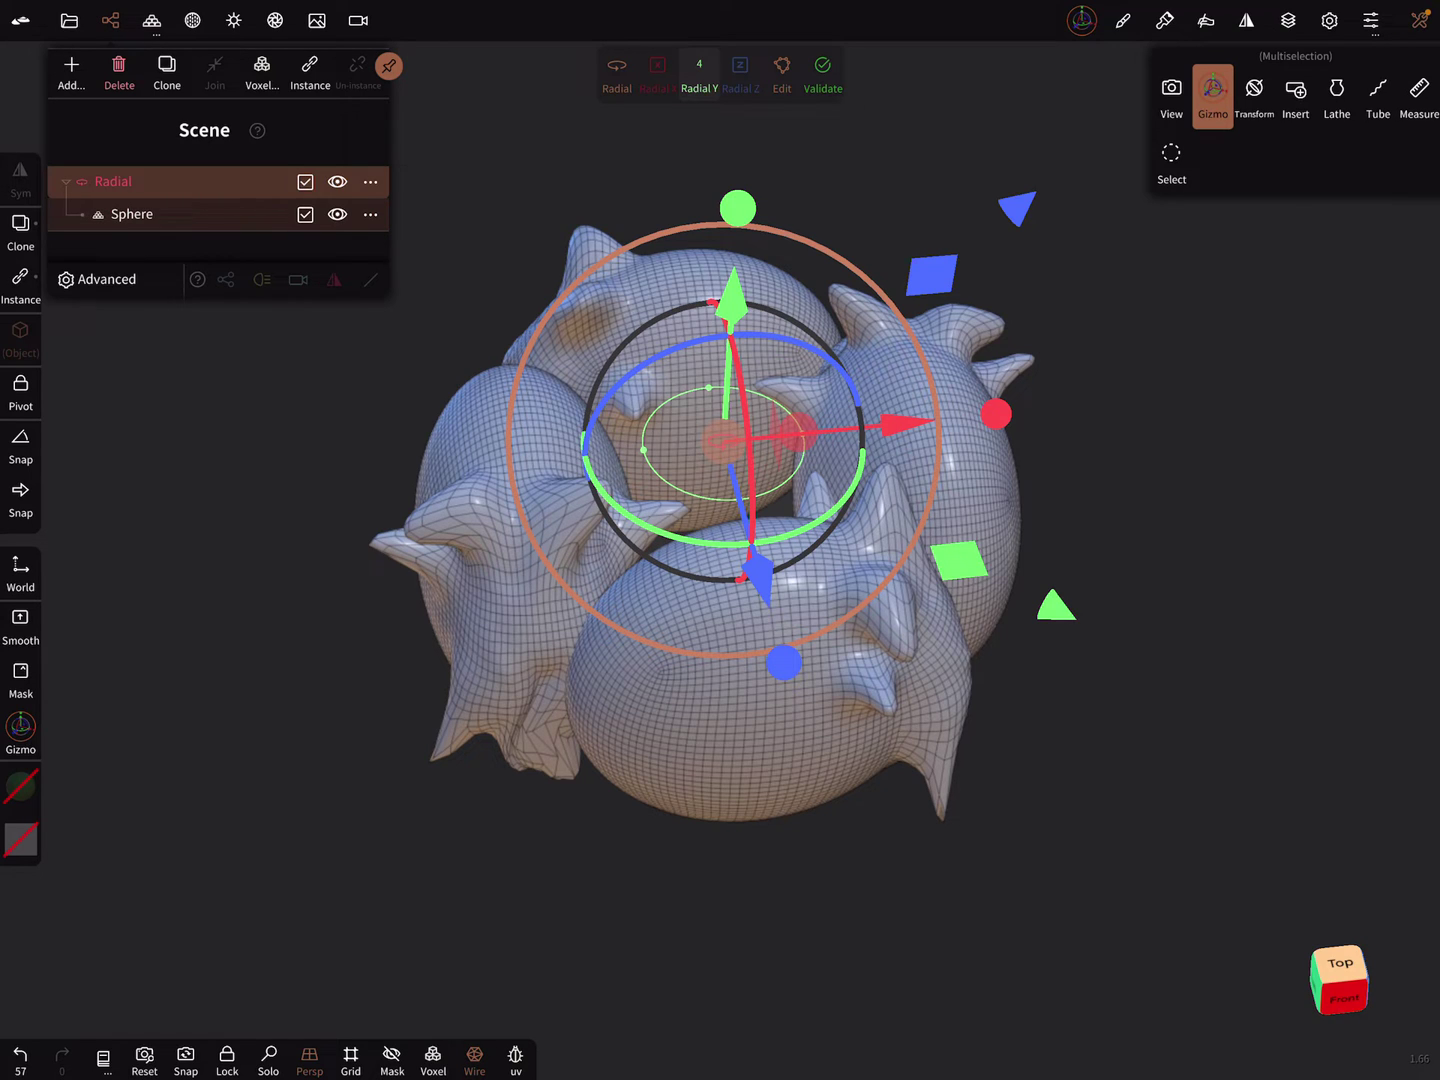
pyautogui.moveTo(698, 66); pyautogui.dragTo(742, 65)
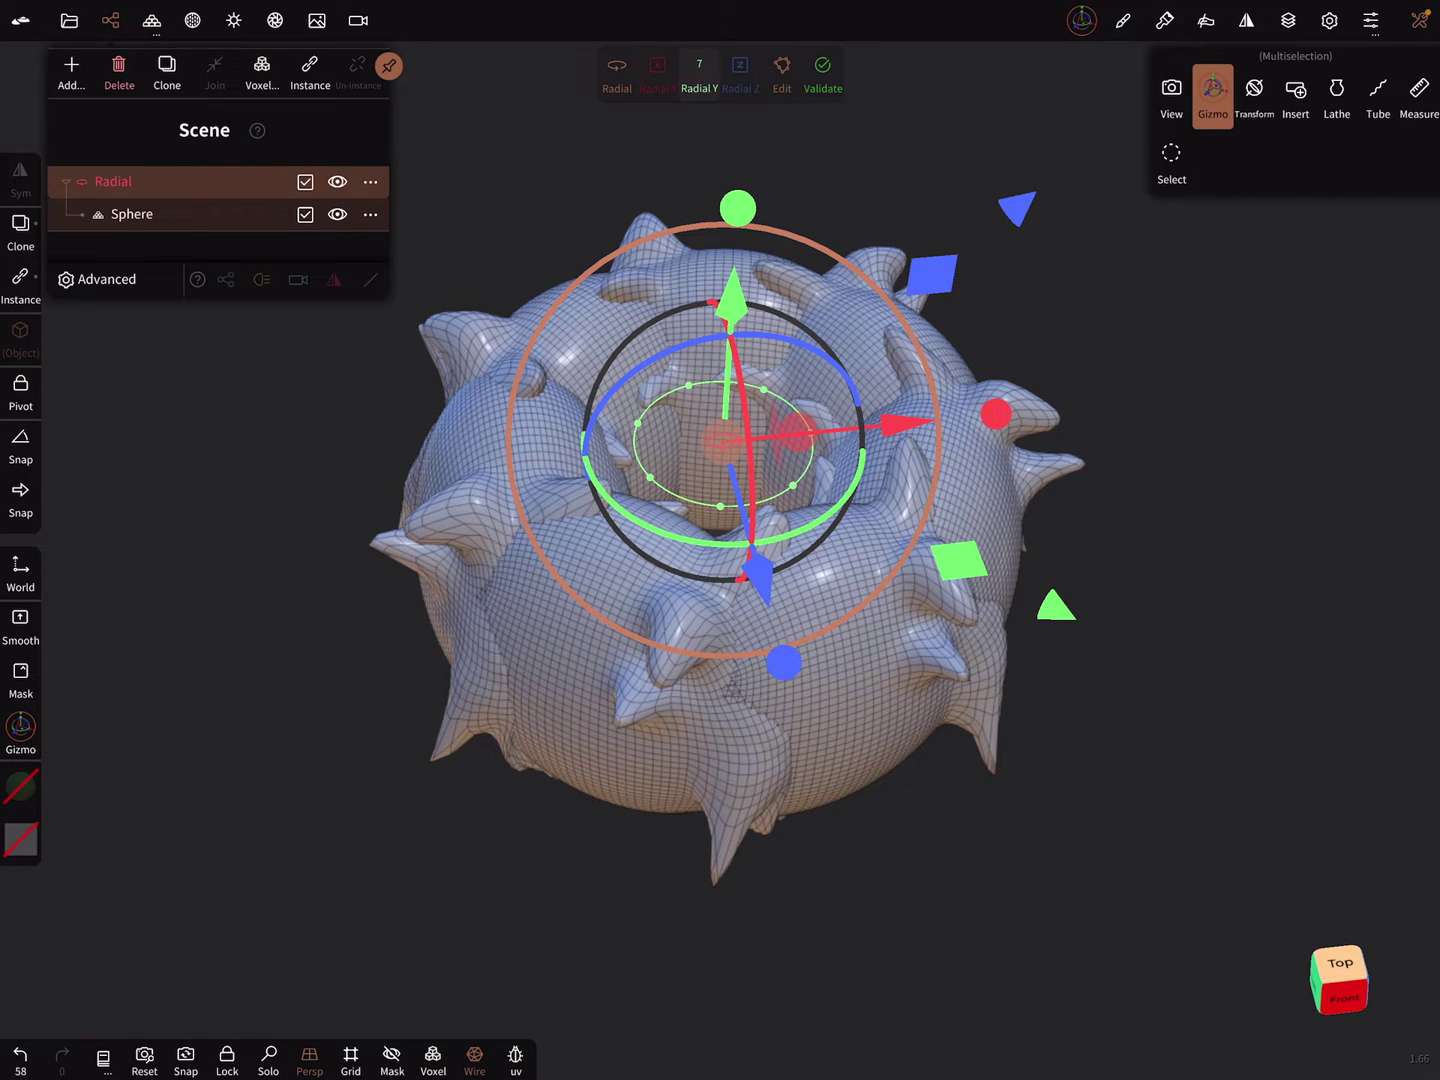
pyautogui.click(169, 213)
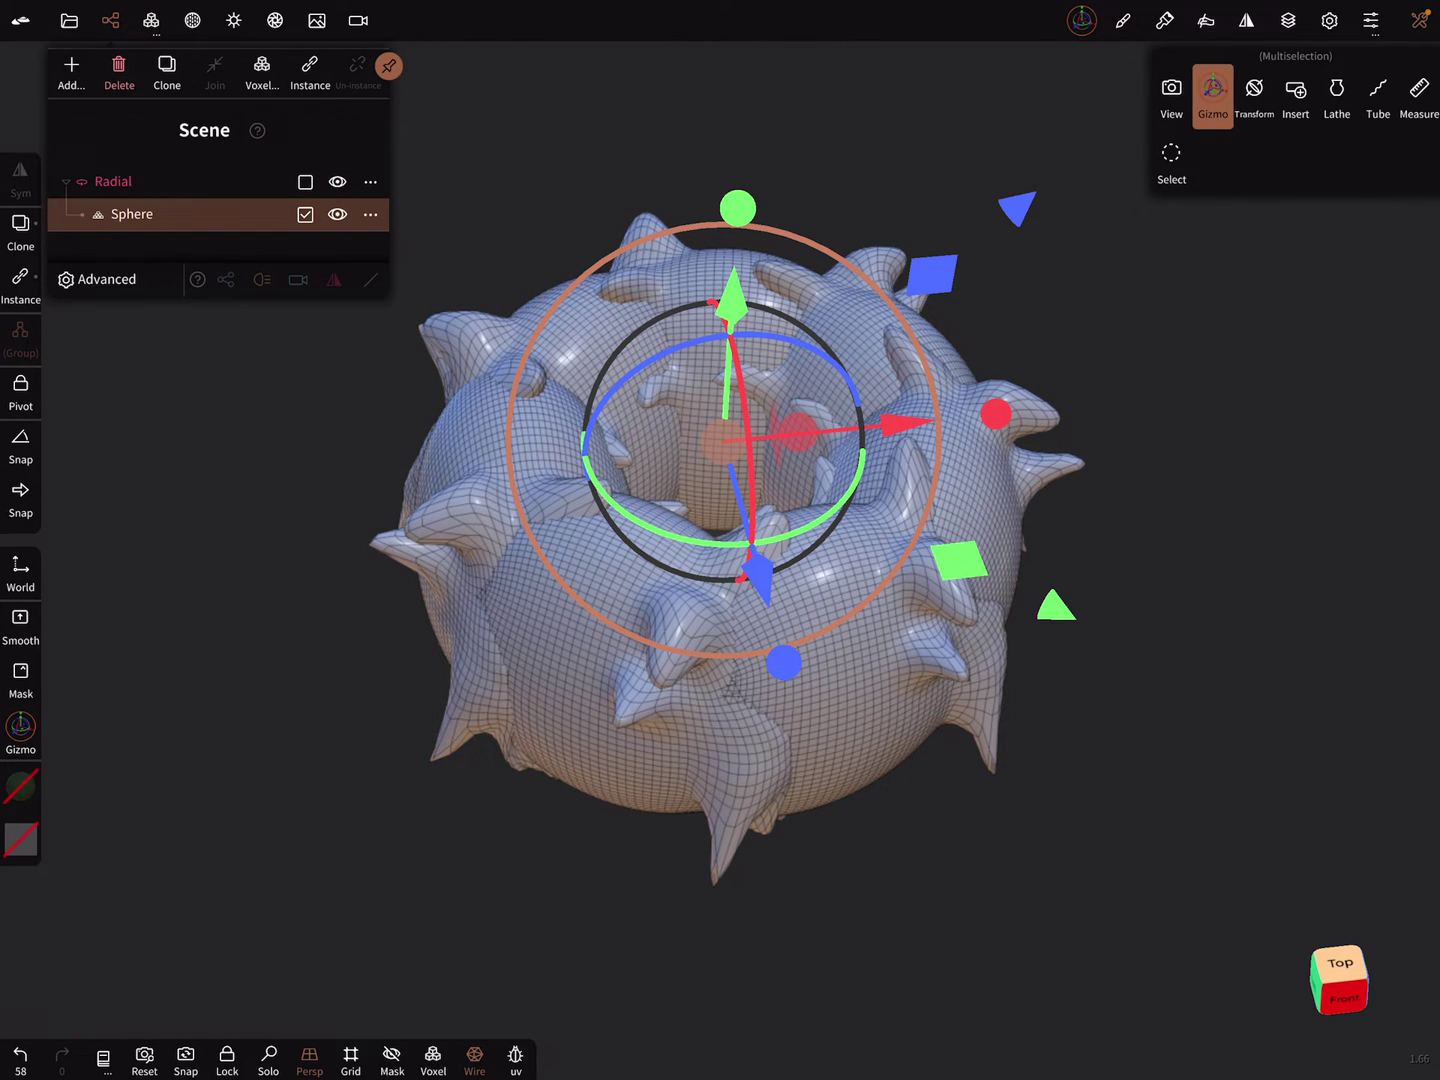
# Drag the sphere outward along X to open the ring, then select one sphere's Symmetry settings.
pyautogui.moveTo(900, 425); pyautogui.dragTo(709, 444)
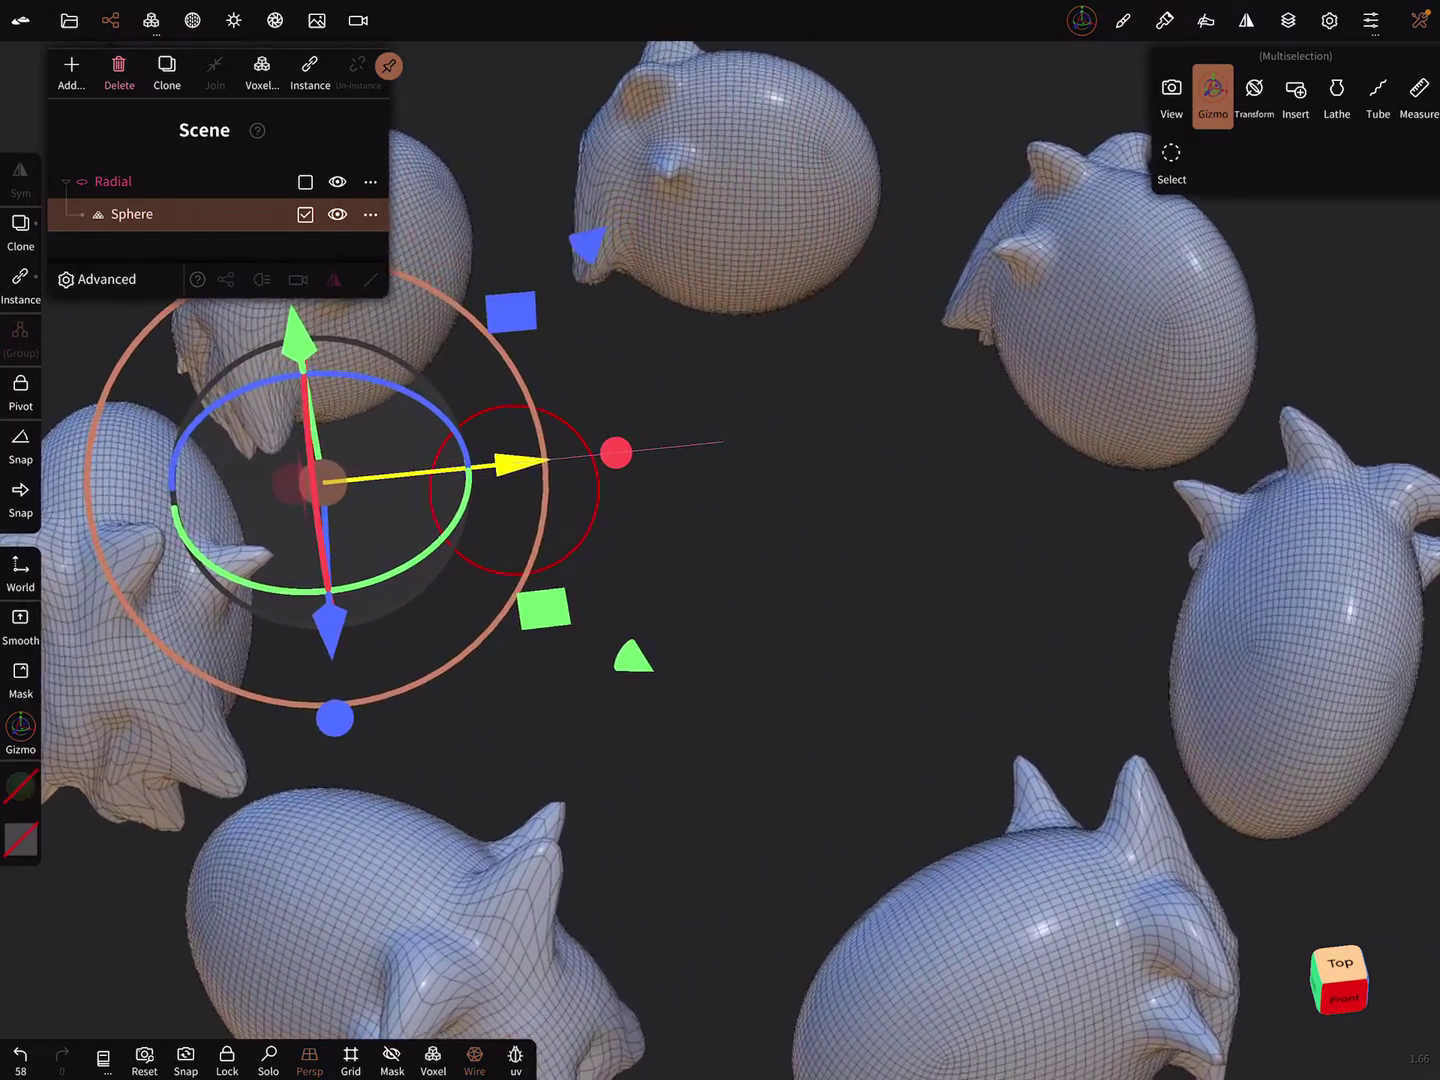
pyautogui.scroll(-5, 720, 541)
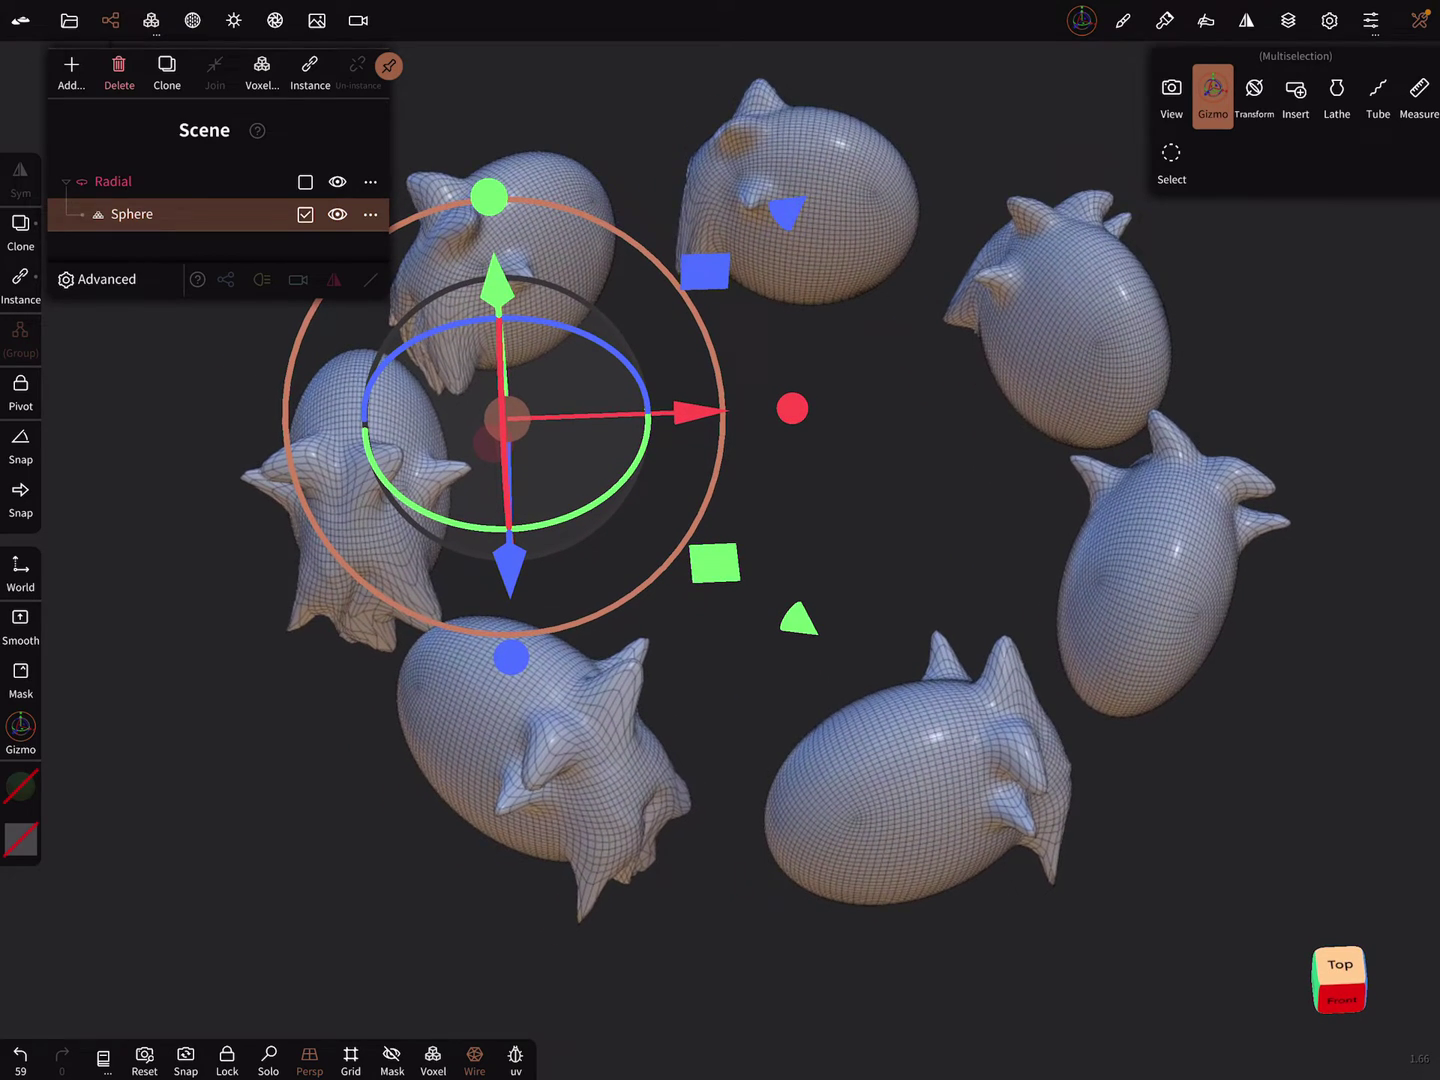
pyautogui.click(1245, 21)
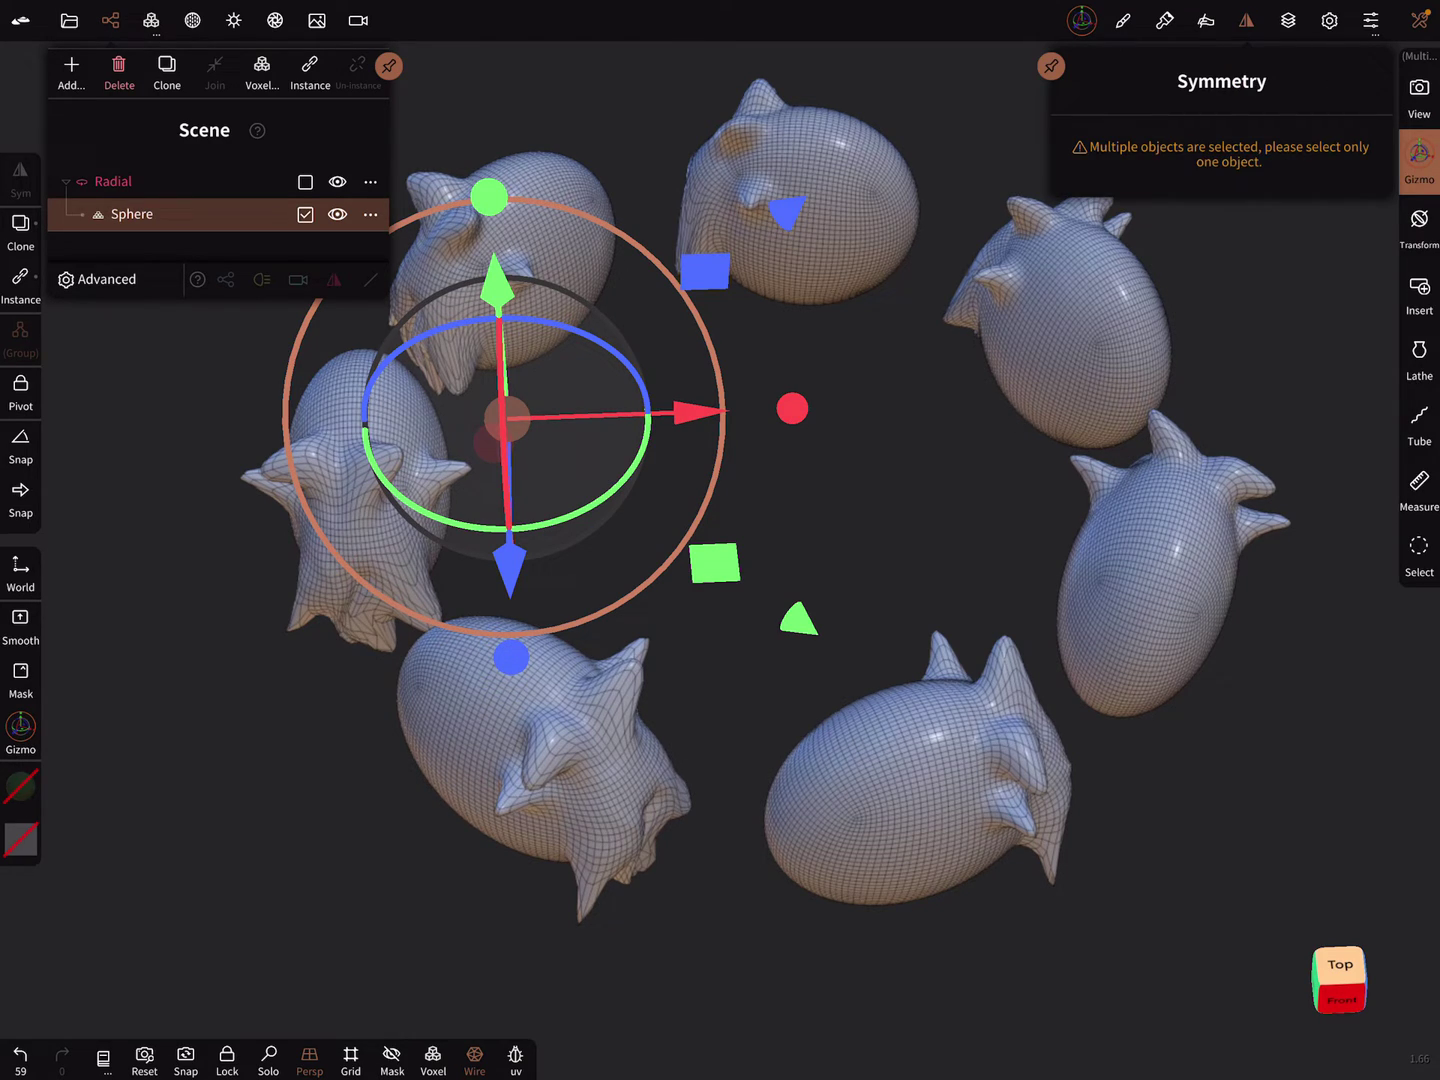
pyautogui.click(1419, 21)
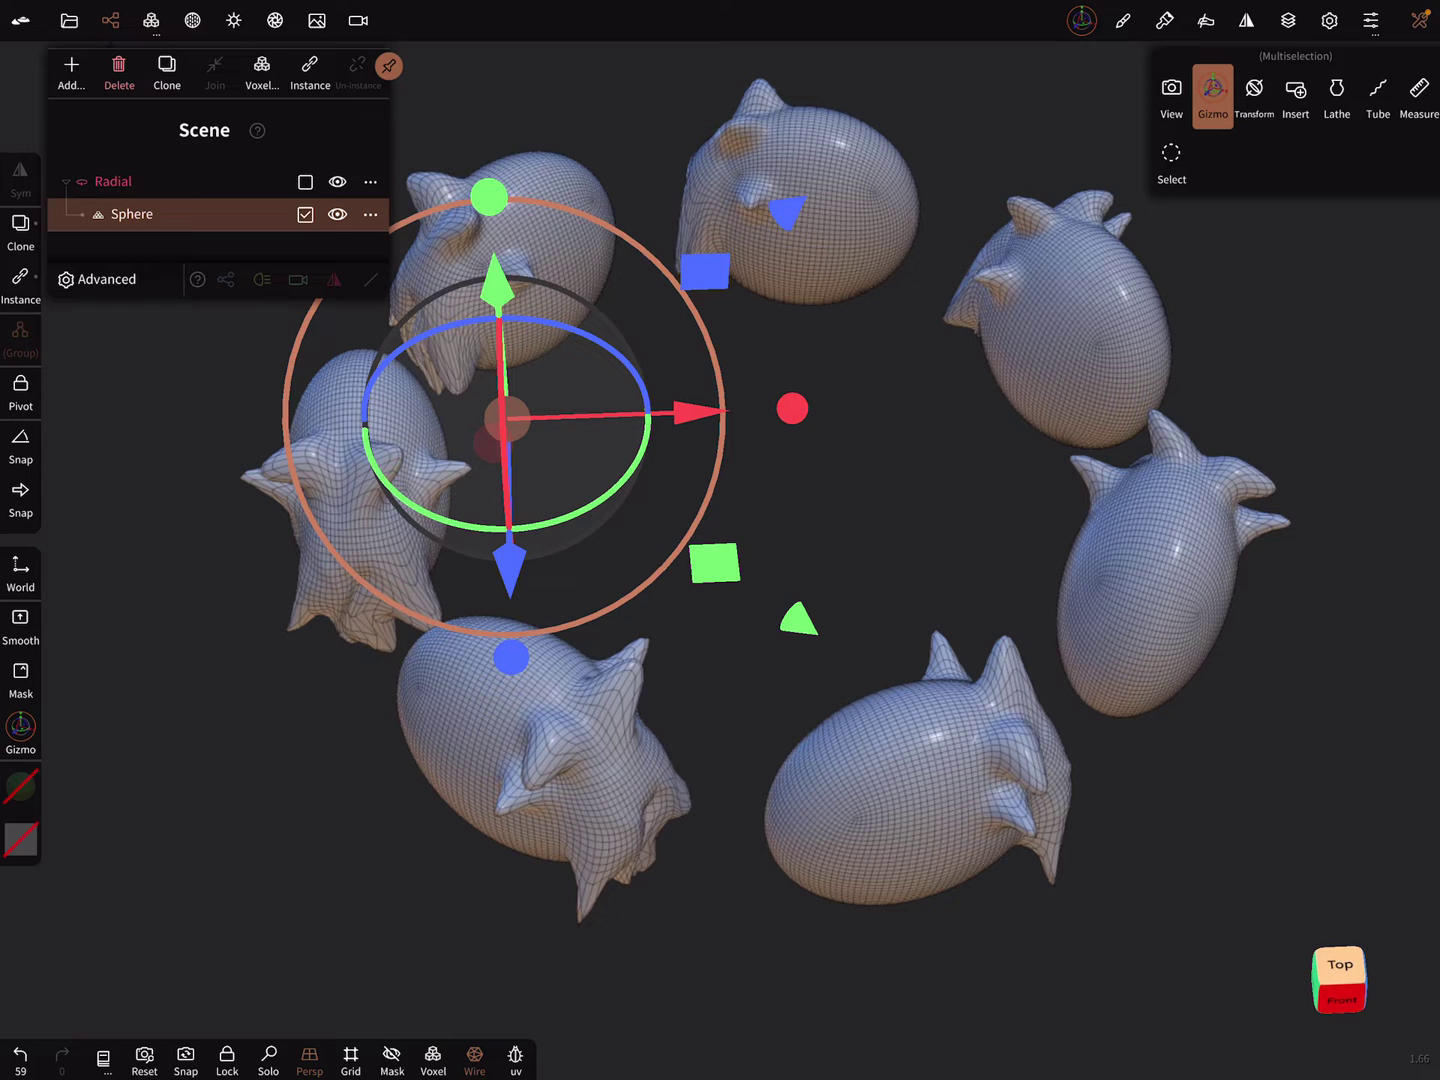
pyautogui.click(541, 743)
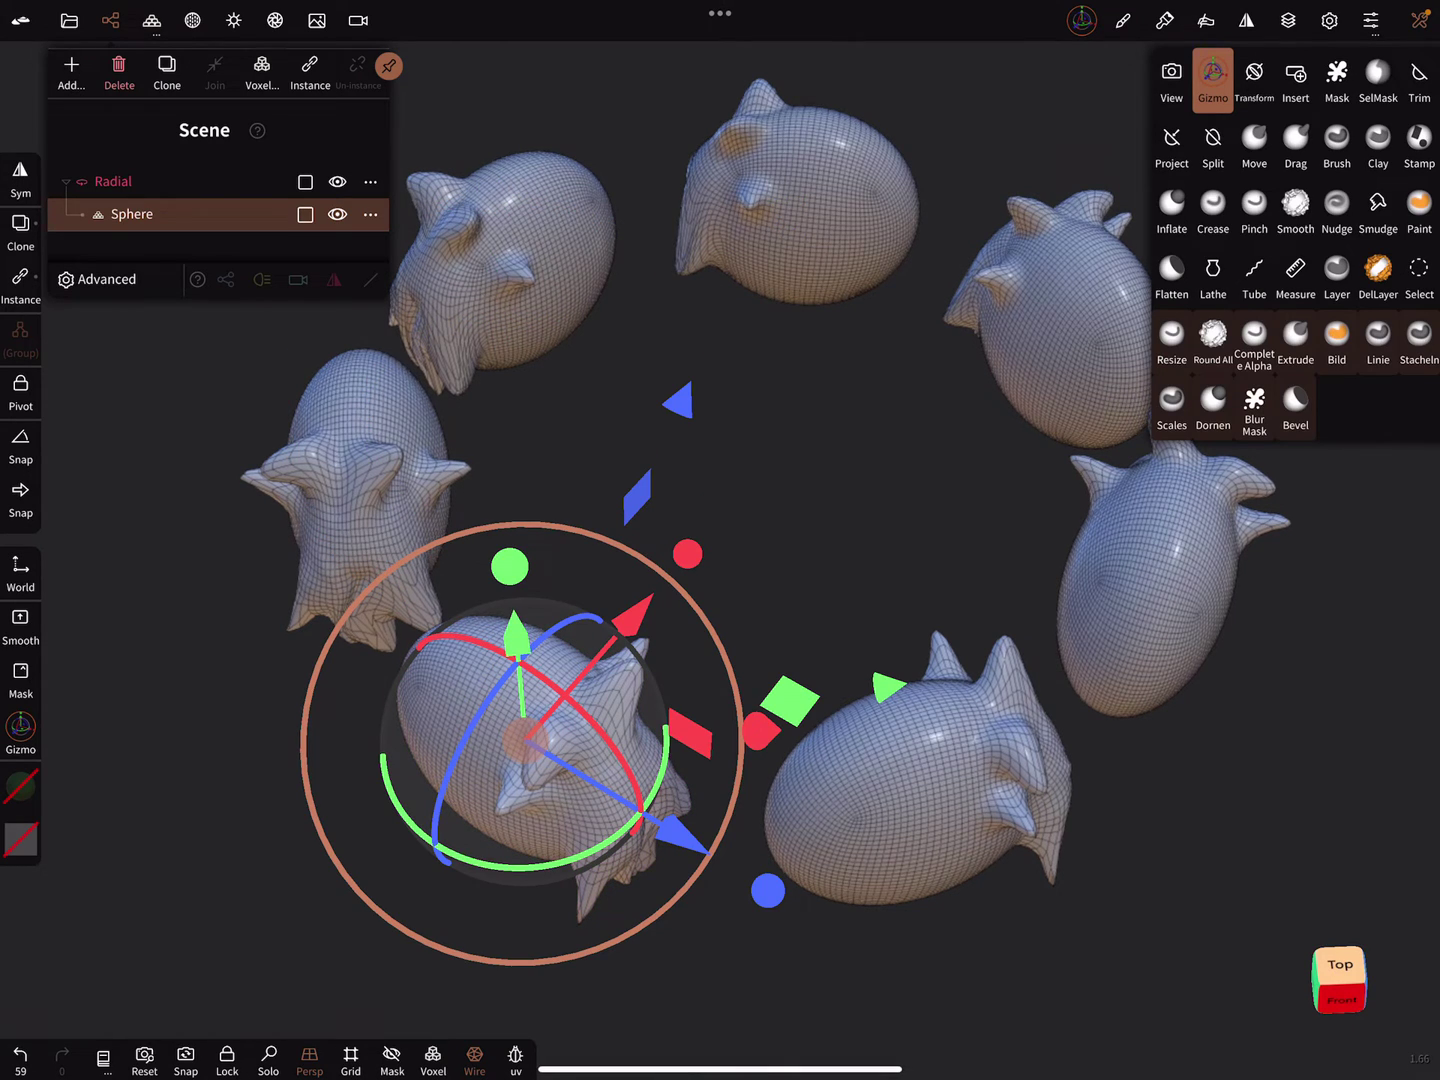
pyautogui.click(1246, 20)
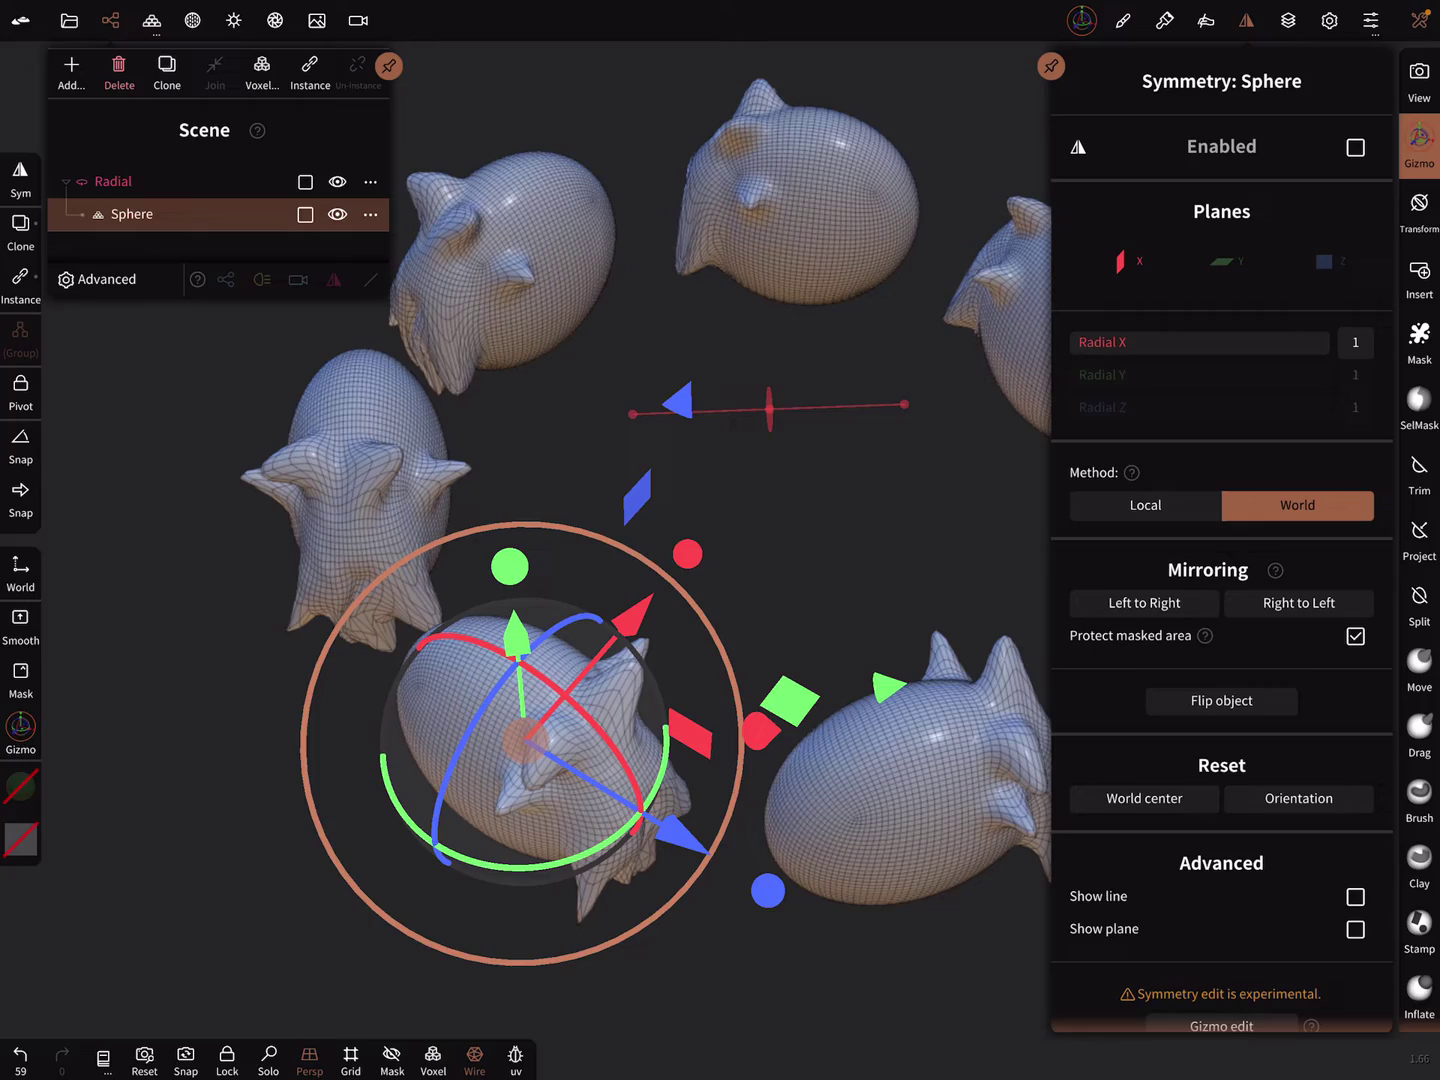
# Orbit onto the front sphere and switch its symmetry Method from World to Local.
pyautogui.click(1246, 21)
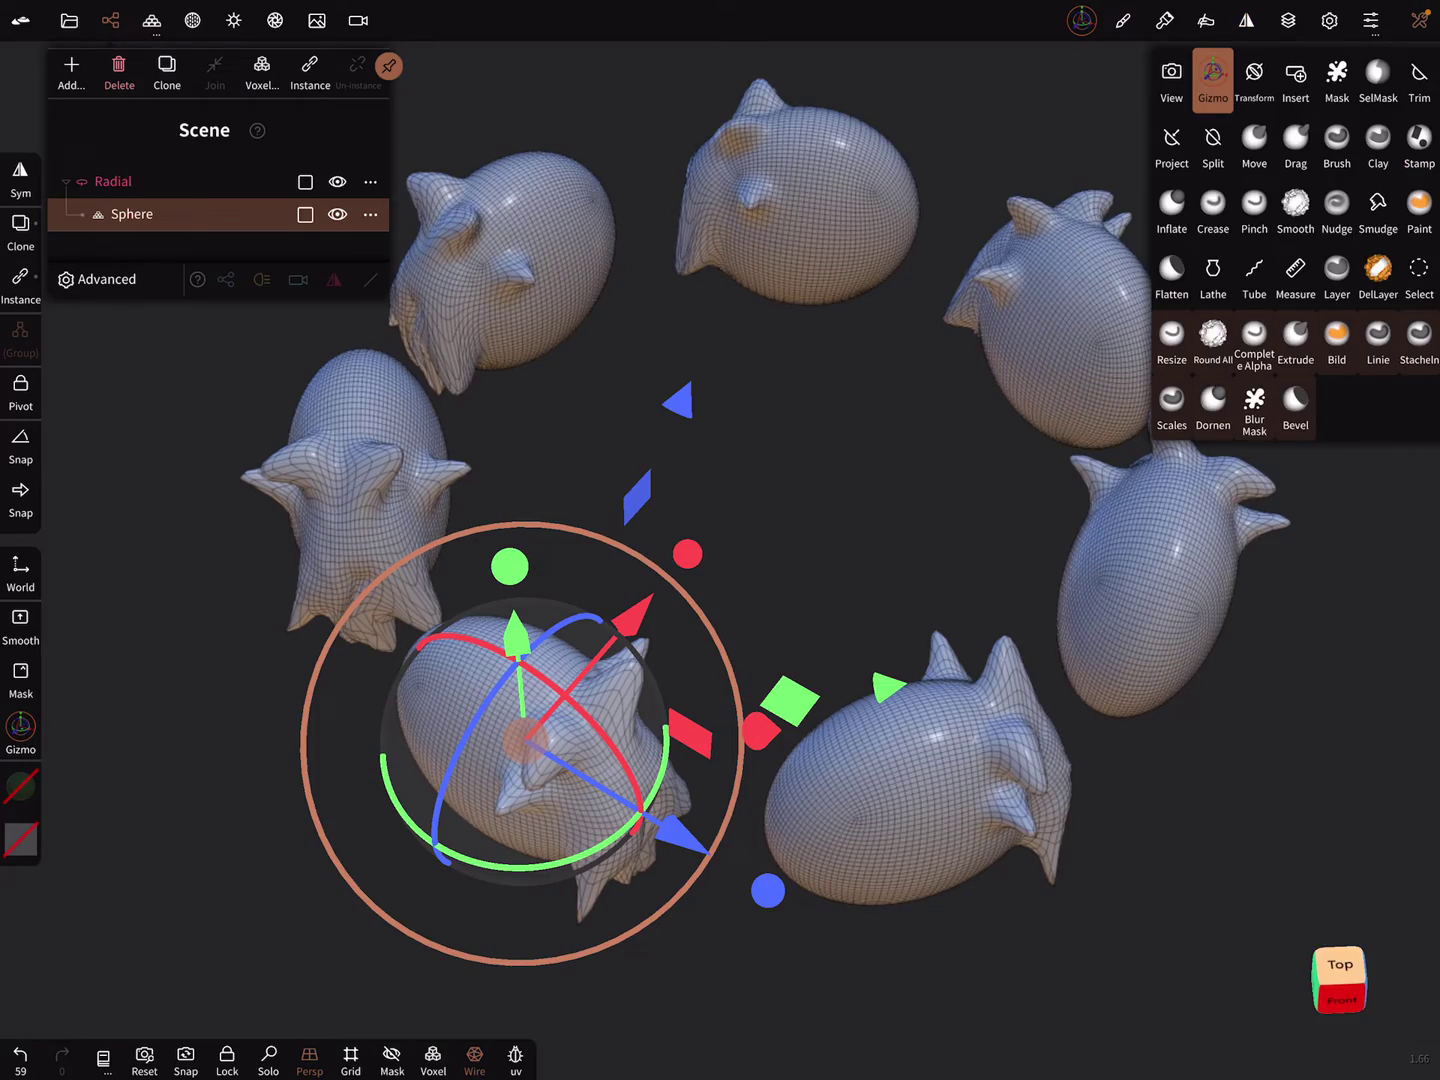
pyautogui.moveTo(720, 540); pyautogui.dragTo(676, 495, button='middle')
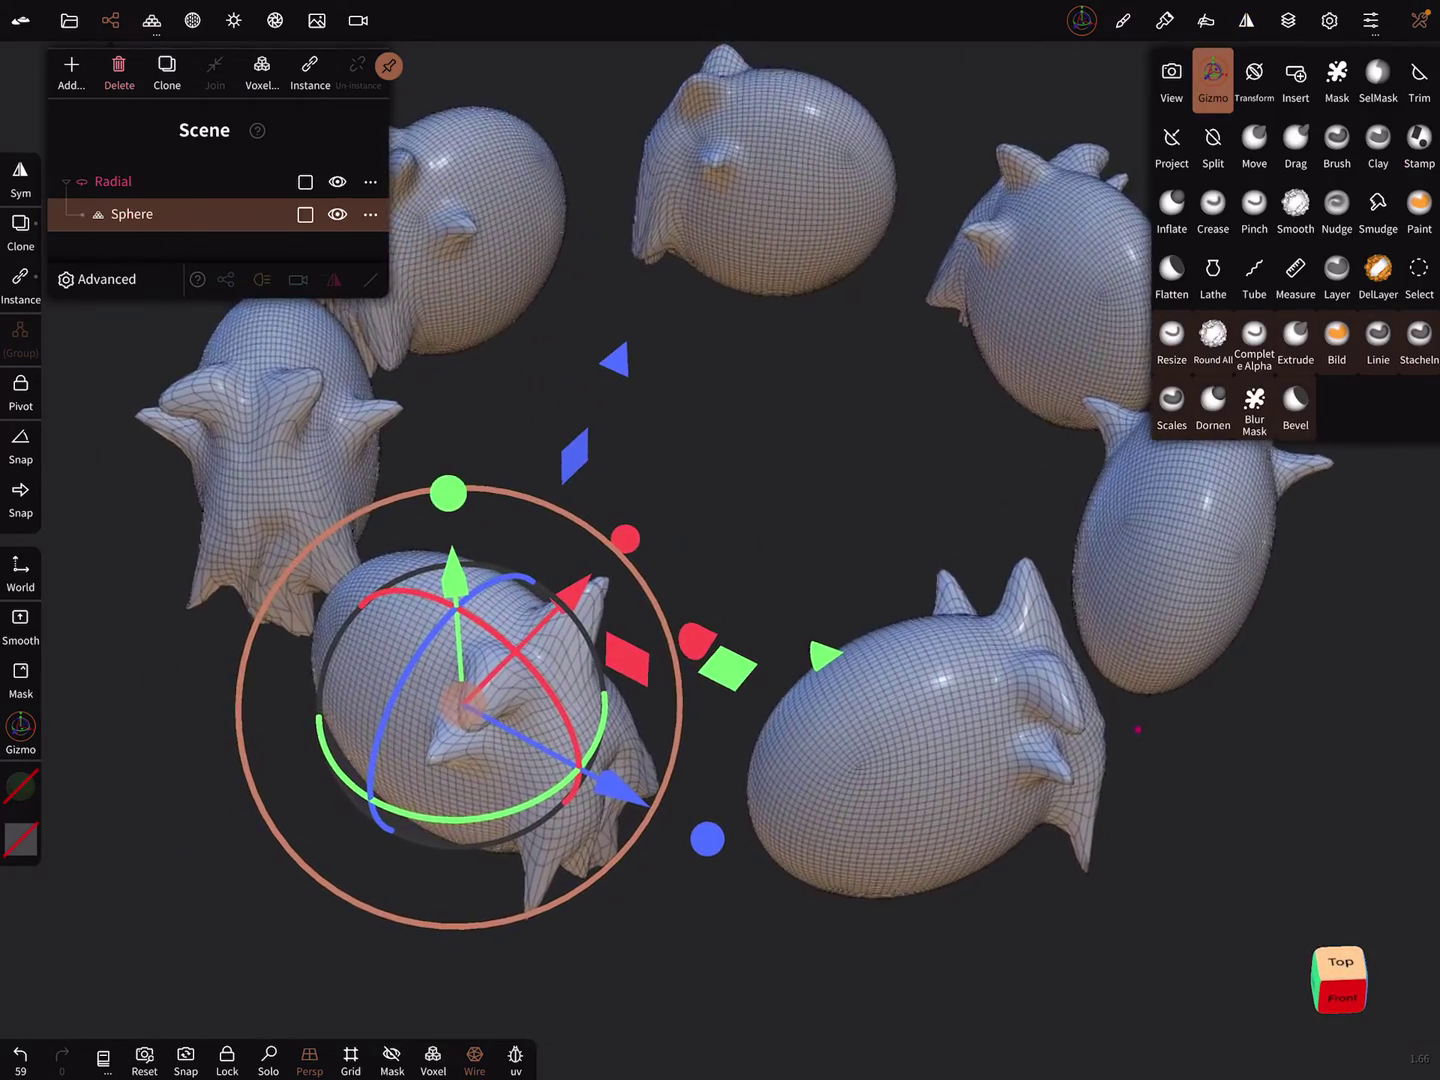
pyautogui.moveTo(787, 451); pyautogui.dragTo(742, 405, button='middle')
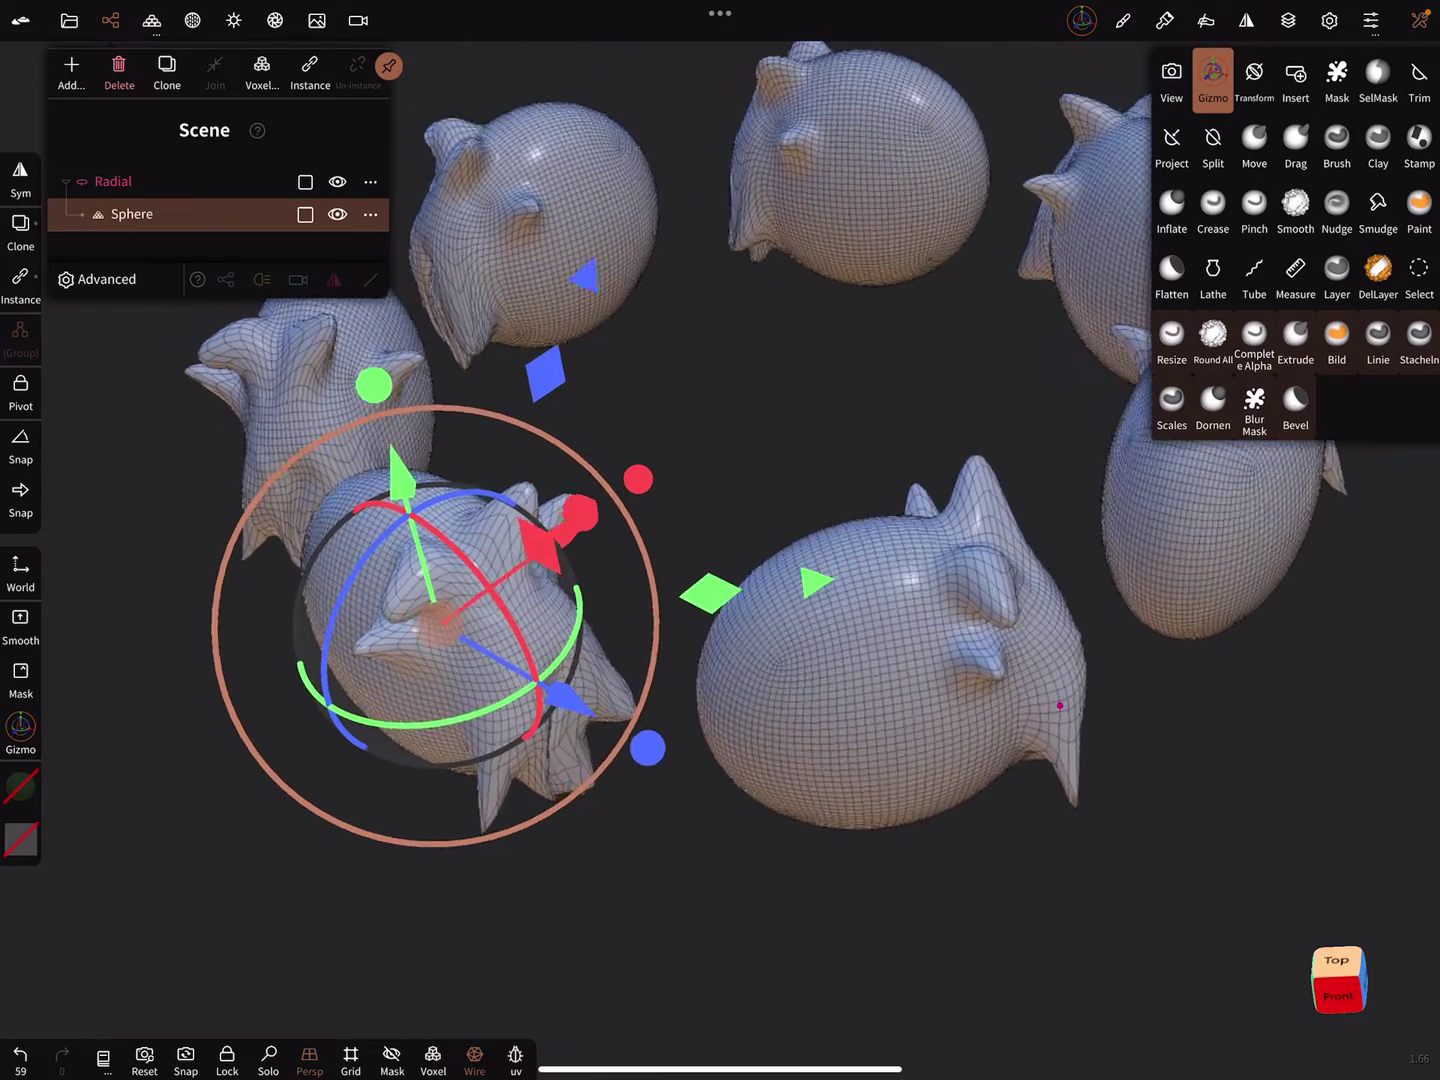
pyautogui.moveTo(788, 473); pyautogui.dragTo(698, 382, button='middle')
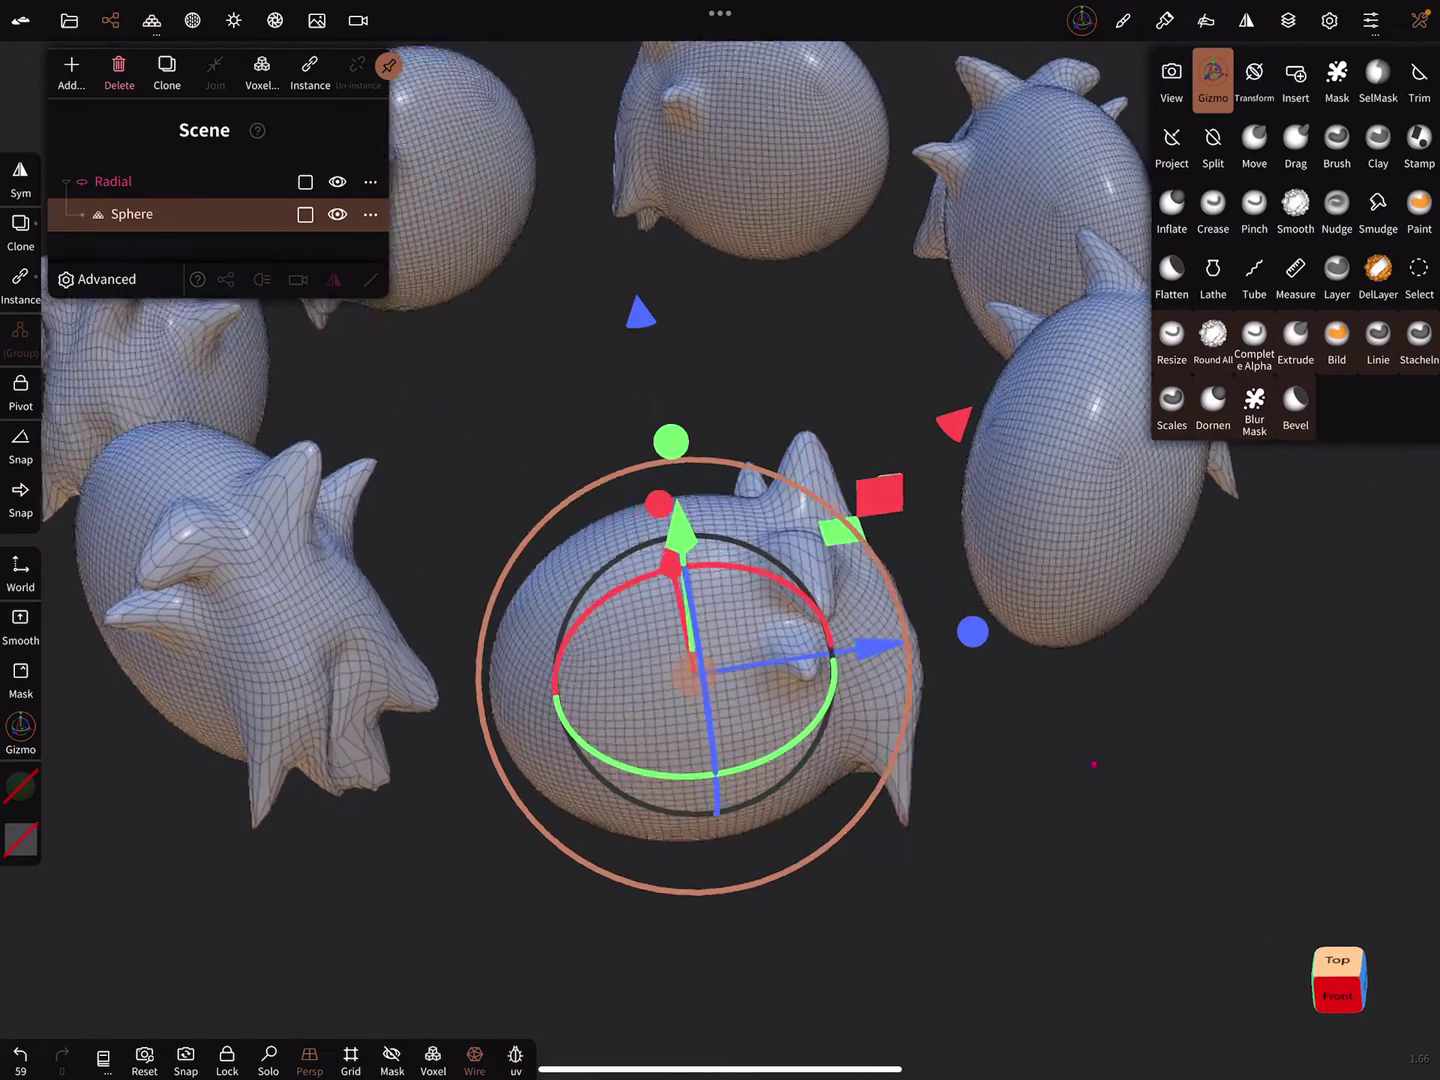
pyautogui.moveTo(721, 507); pyautogui.dragTo(754, 483, button='middle')
pyautogui.click(1246, 20)
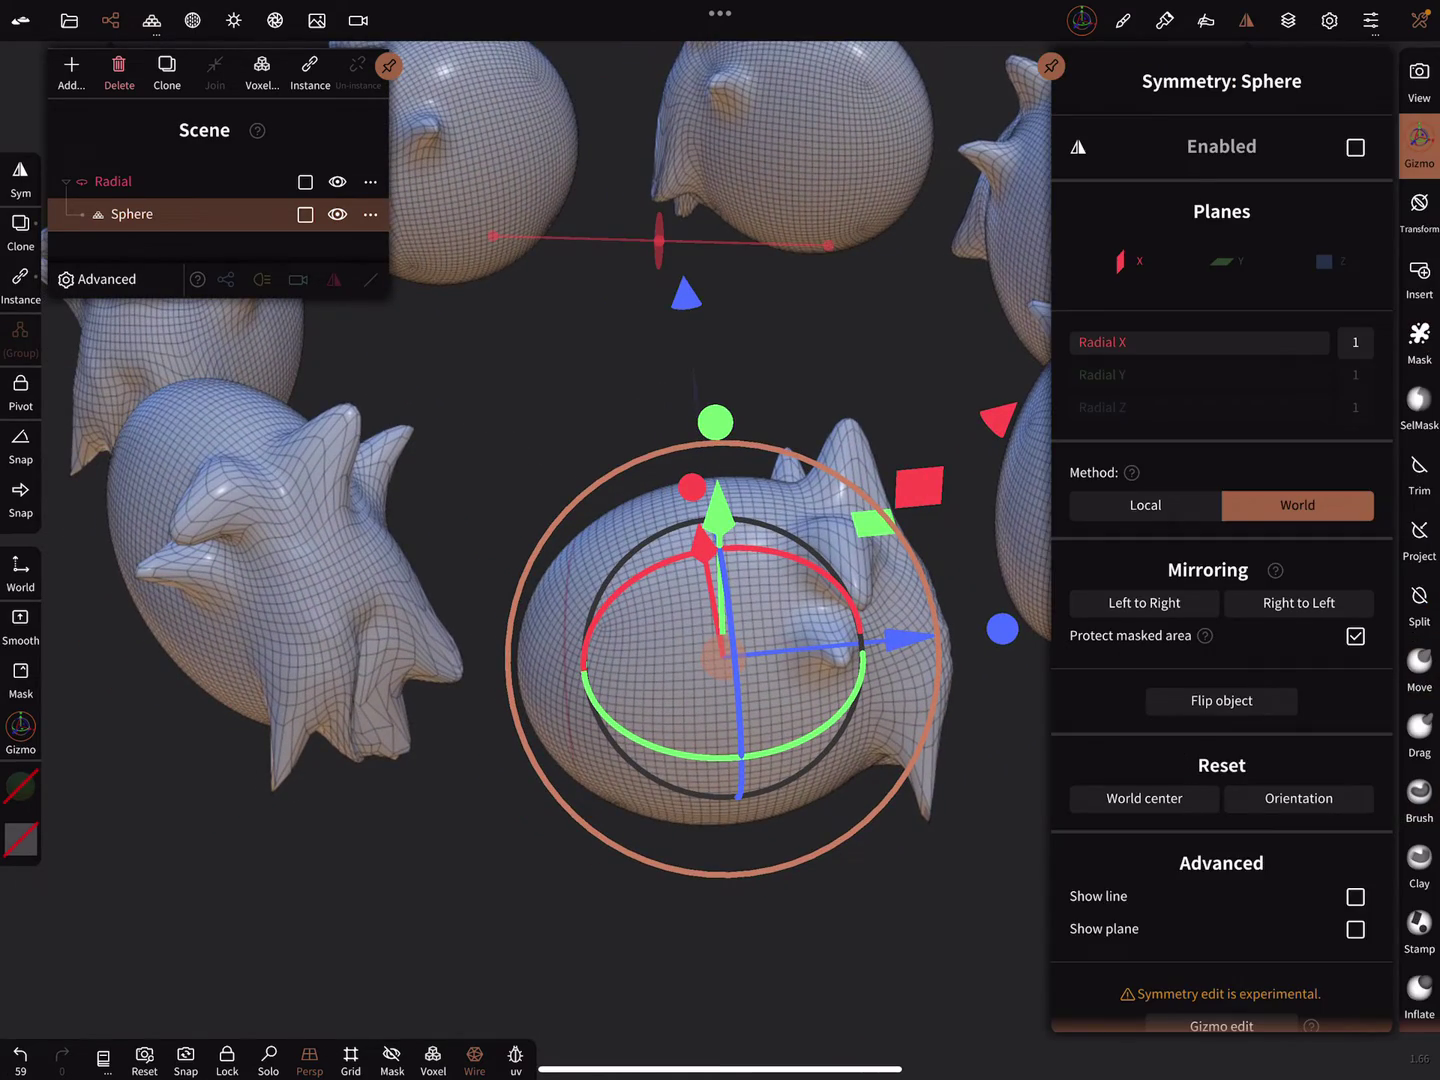
pyautogui.click(1145, 505)
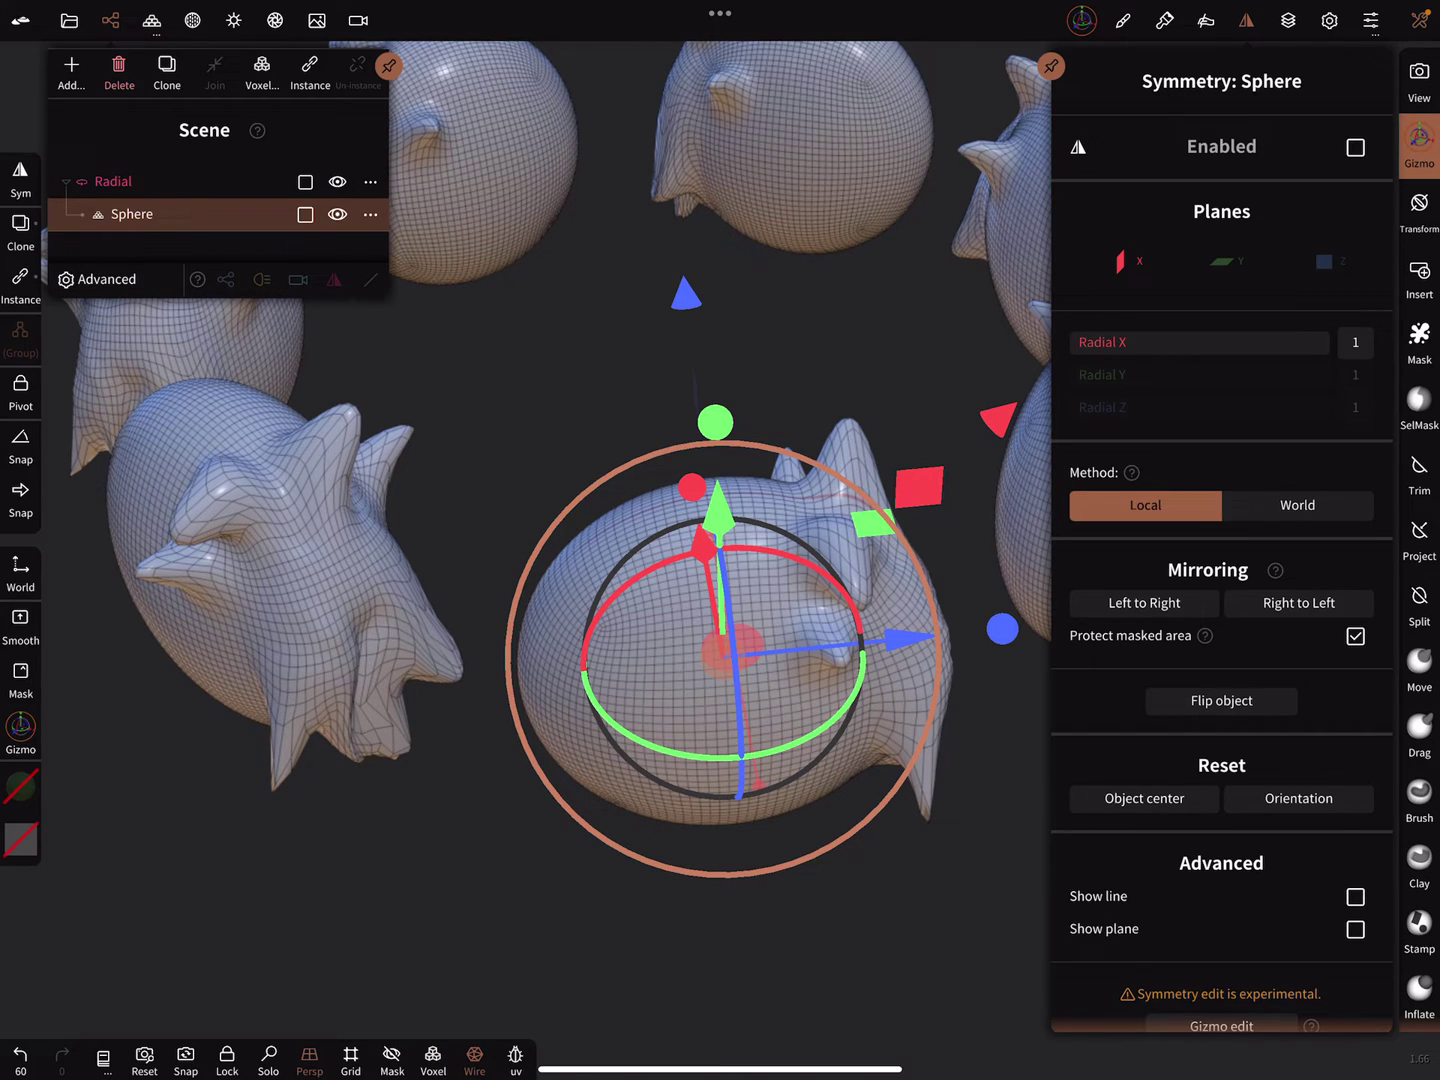
pyautogui.click(1245, 20)
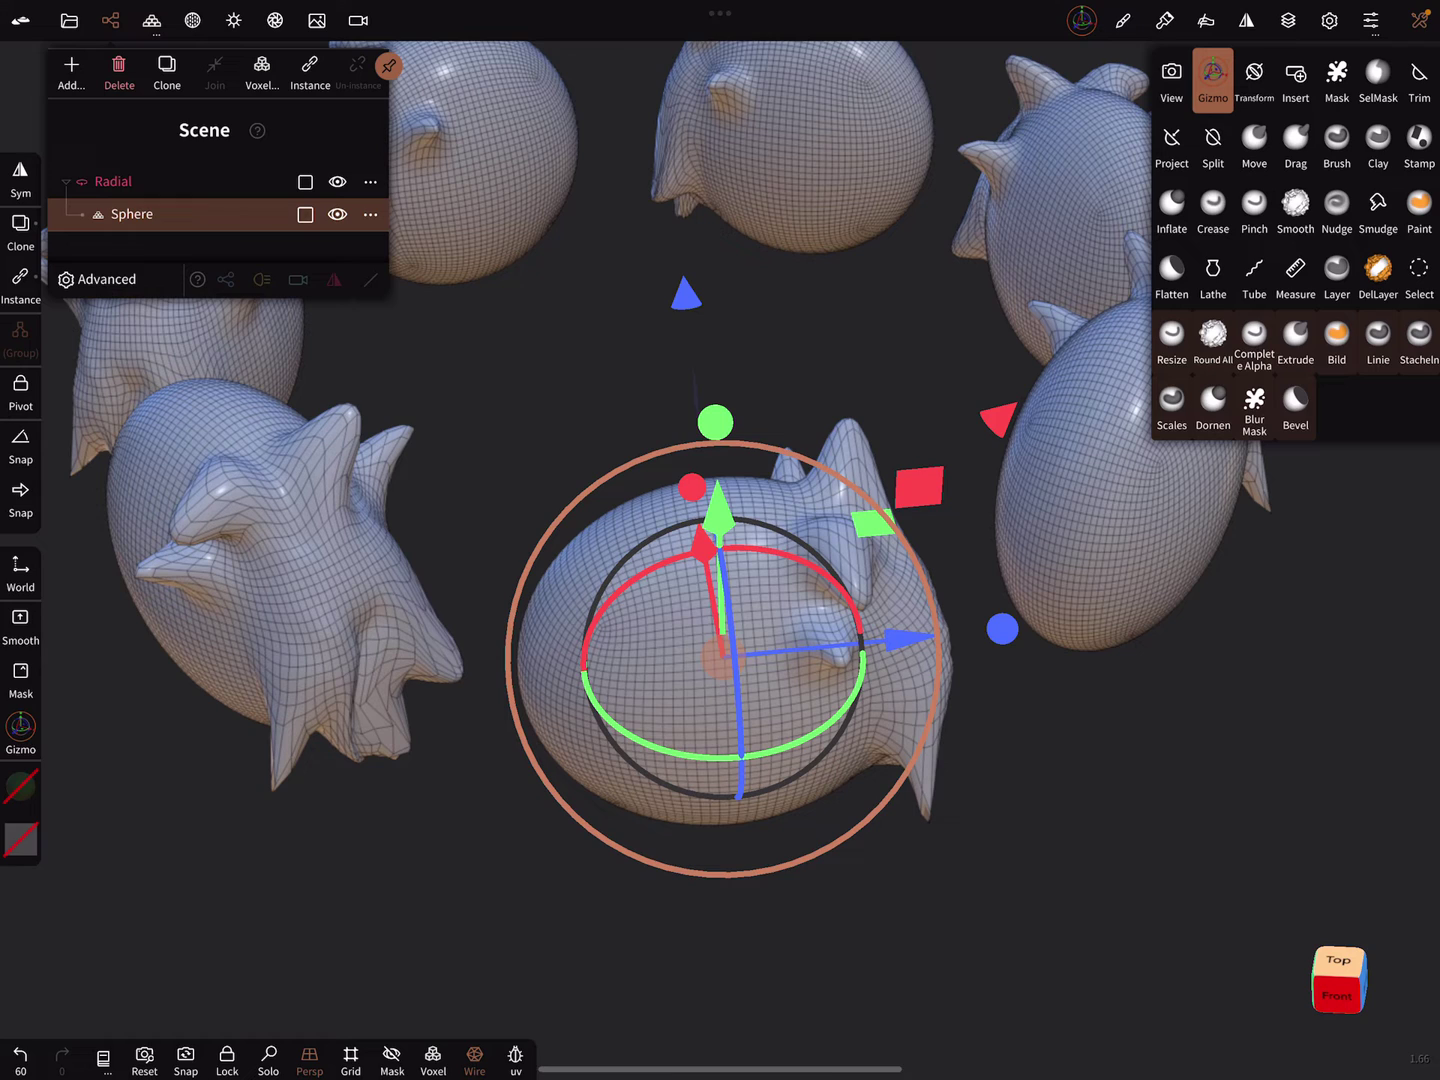
# With the Move brush, pull three long spikes from the front sphere, then zoom out.
pyautogui.click(1255, 144)
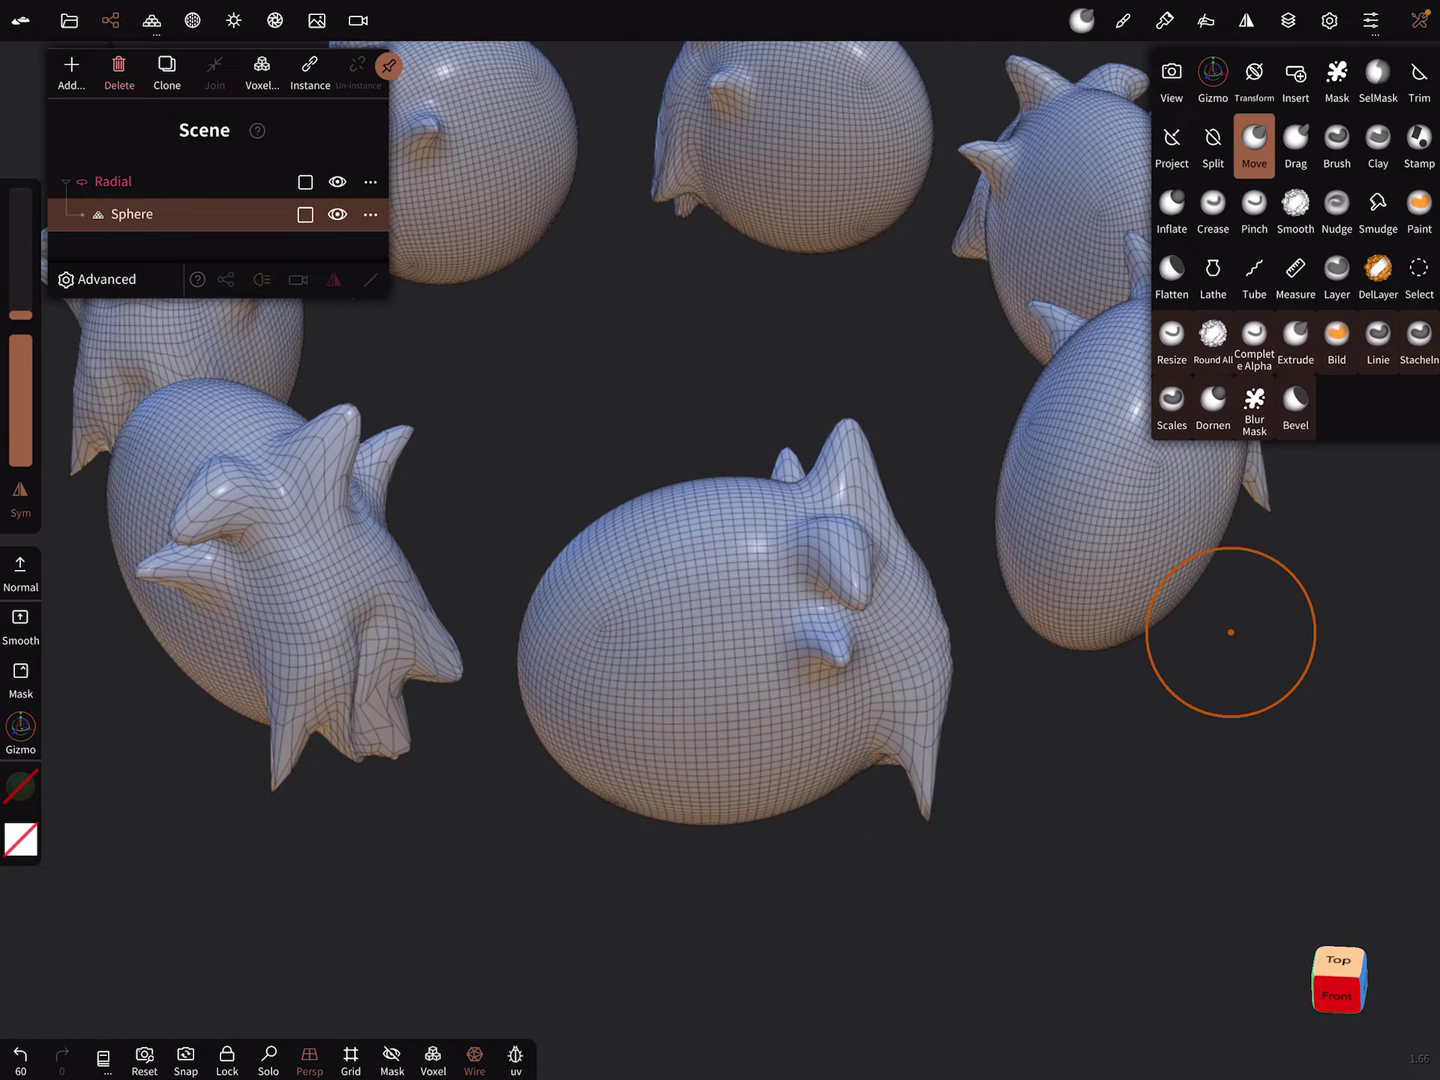
pyautogui.moveTo(631, 788); pyautogui.dragTo(529, 855)
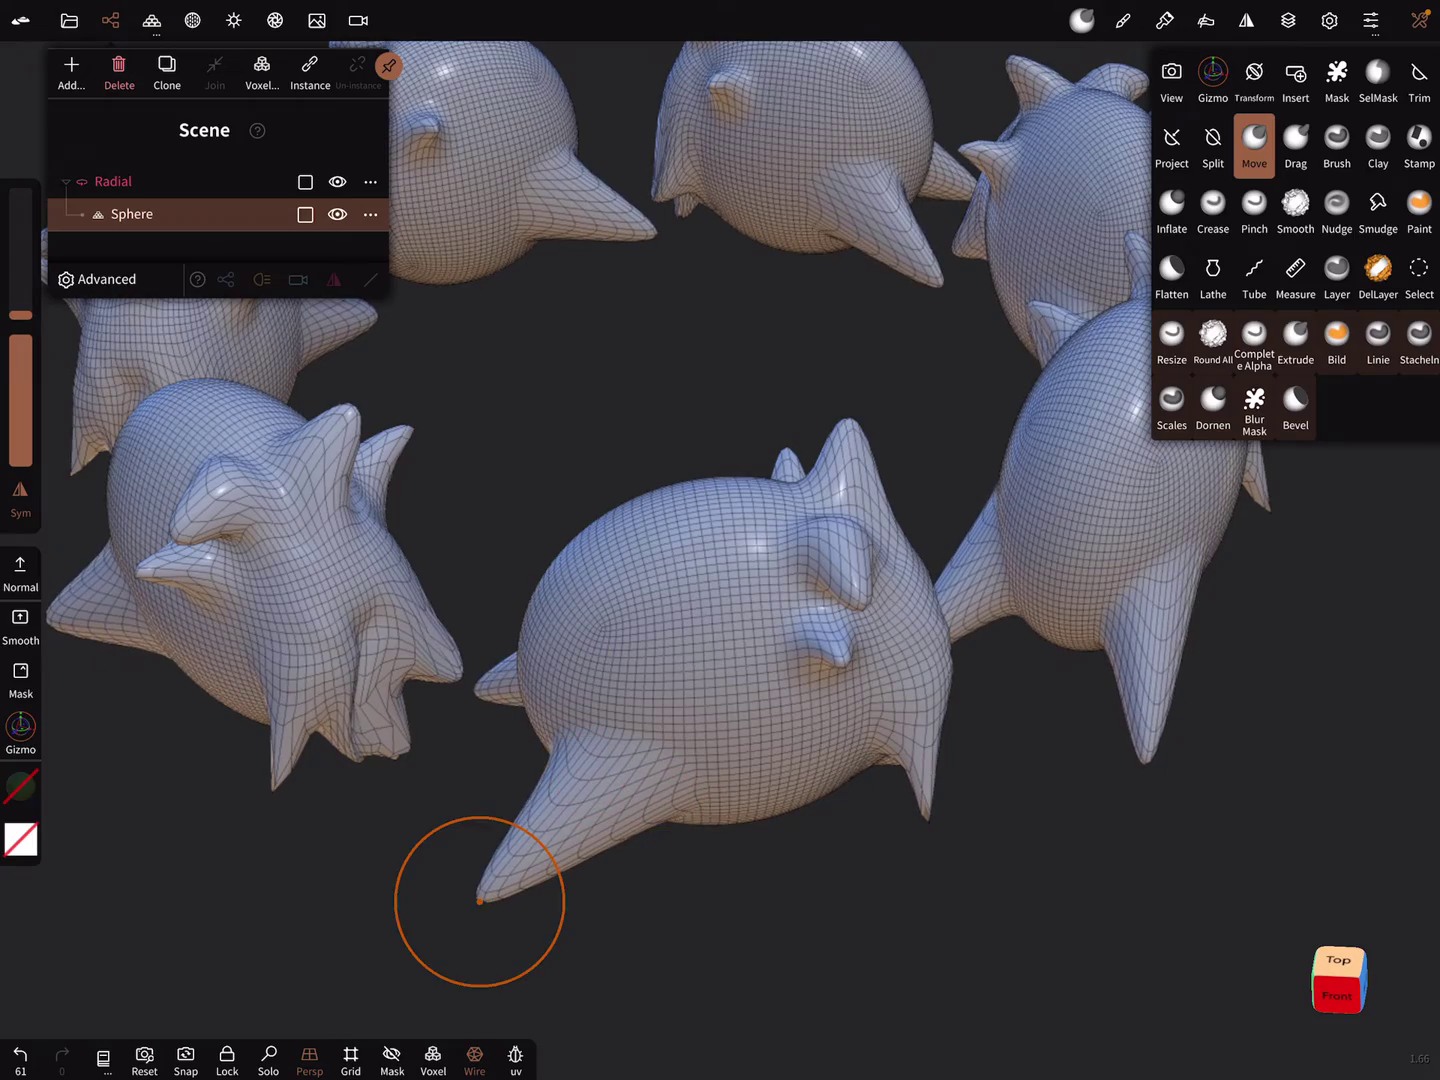
pyautogui.moveTo(788, 765)
pyautogui.mouseDown()
pyautogui.moveTo(765, 791)
pyautogui.moveTo(788, 922)
pyautogui.mouseUp()
pyautogui.moveTo(675, 506); pyautogui.dragTo(636, 354)
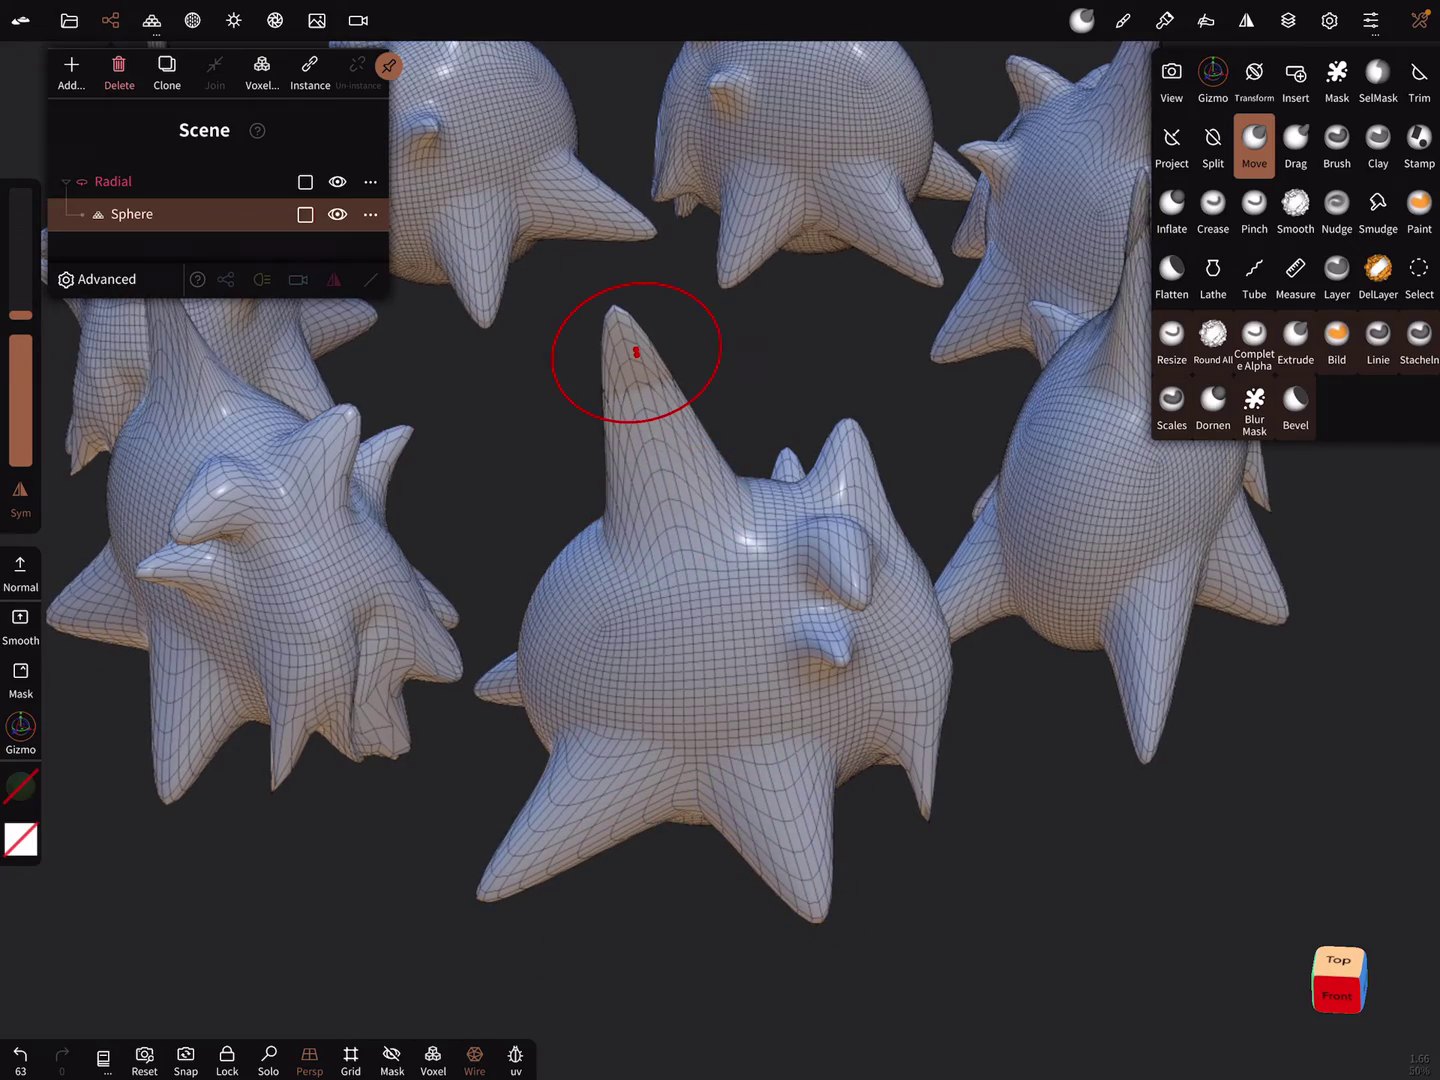
pyautogui.moveTo(787, 562)
pyautogui.mouseDown(button='middle')
pyautogui.moveTo(1058, 810)
pyautogui.moveTo(956, 698)
pyautogui.moveTo(1058, 765)
pyautogui.moveTo(1010, 798)
pyautogui.moveTo(1148, 697)
pyautogui.moveTo(1143, 754)
pyautogui.moveTo(1097, 732)
pyautogui.moveTo(1035, 776)
pyautogui.moveTo(1030, 730)
pyautogui.moveTo(990, 777)
pyautogui.moveTo(1041, 736)
pyautogui.moveTo(1134, 743)
pyautogui.moveTo(1249, 540)
pyautogui.moveTo(1143, 749)
pyautogui.moveTo(1143, 652)
pyautogui.moveTo(1143, 749)
pyautogui.moveTo(967, 922)
pyautogui.moveTo(1096, 888)
pyautogui.moveTo(1170, 788)
pyautogui.moveTo(1238, 625)
pyautogui.mouseUp(button='middle')
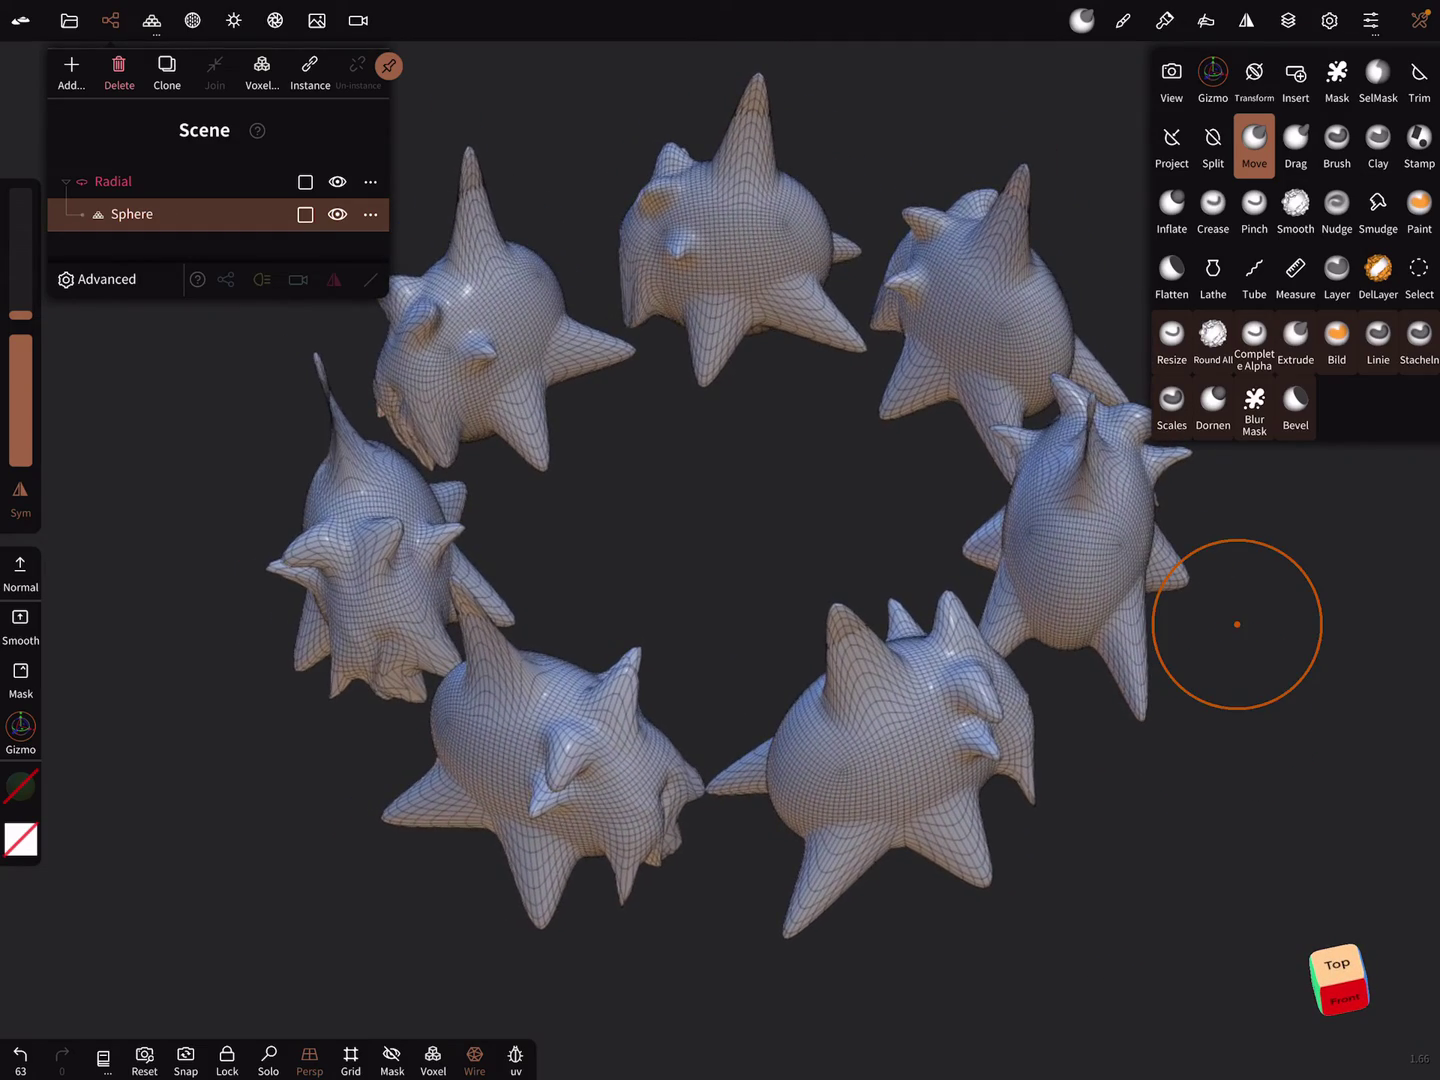